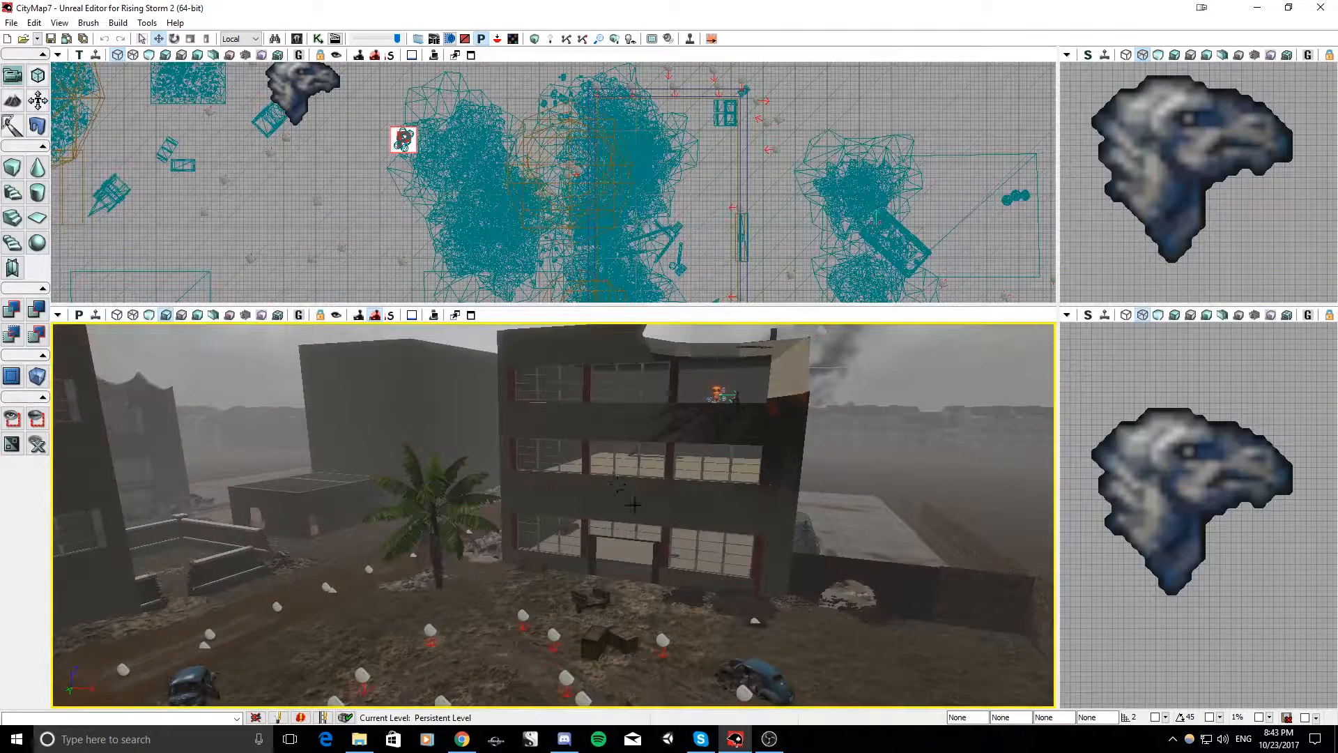
# Examine the damaged multi-storey building, the broken-roof house and the small blasted concrete building in the city map
pyautogui.moveTo(554, 488); pyautogui.dragTo(537, 550, button='right')
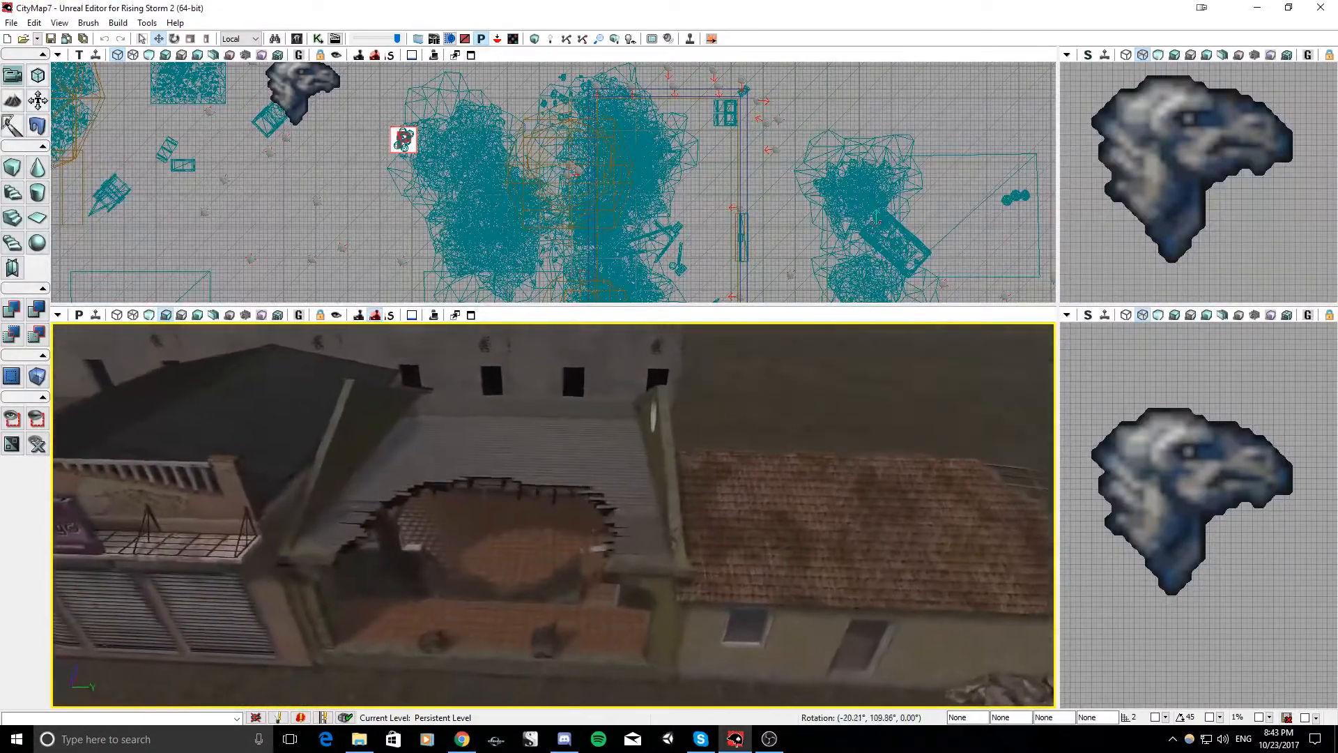
pyautogui.moveTo(553, 514); pyautogui.dragTo(425, 517, button='right')
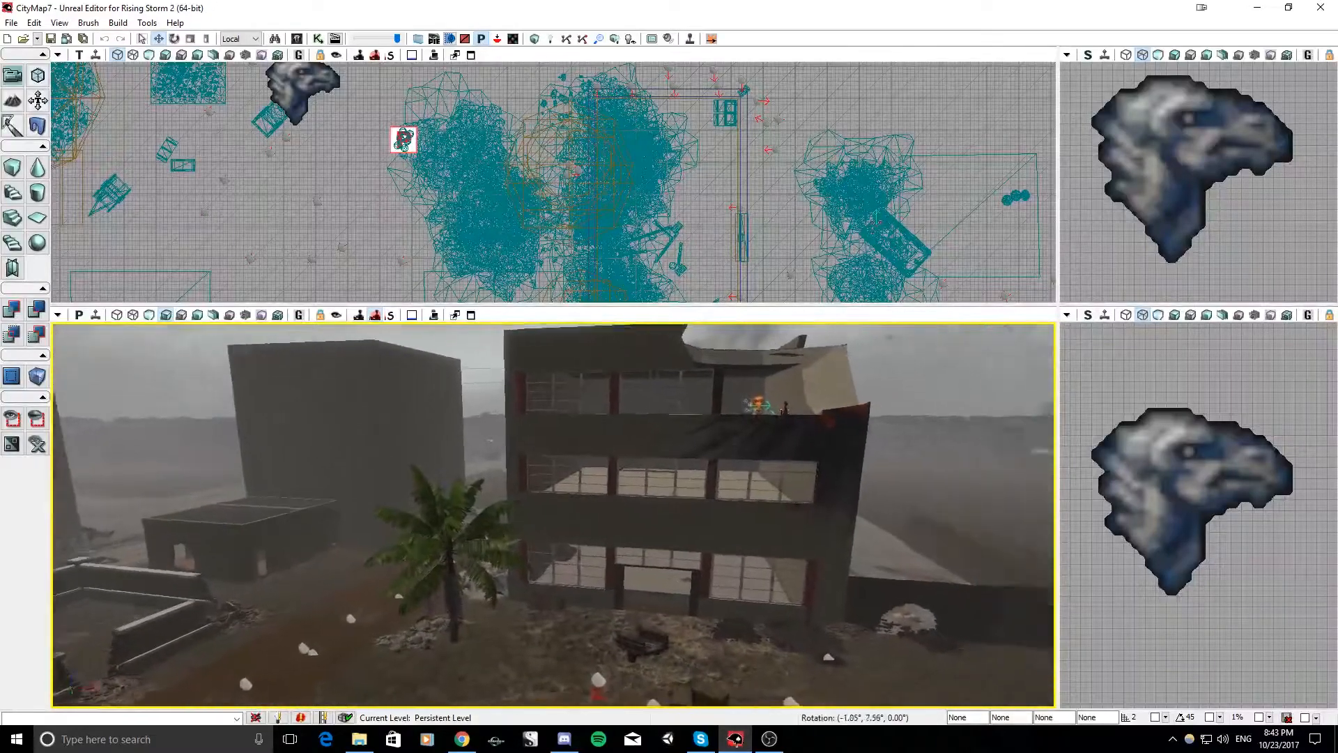
pyautogui.moveTo(554, 514); pyautogui.dragTo(505, 539, button='right')
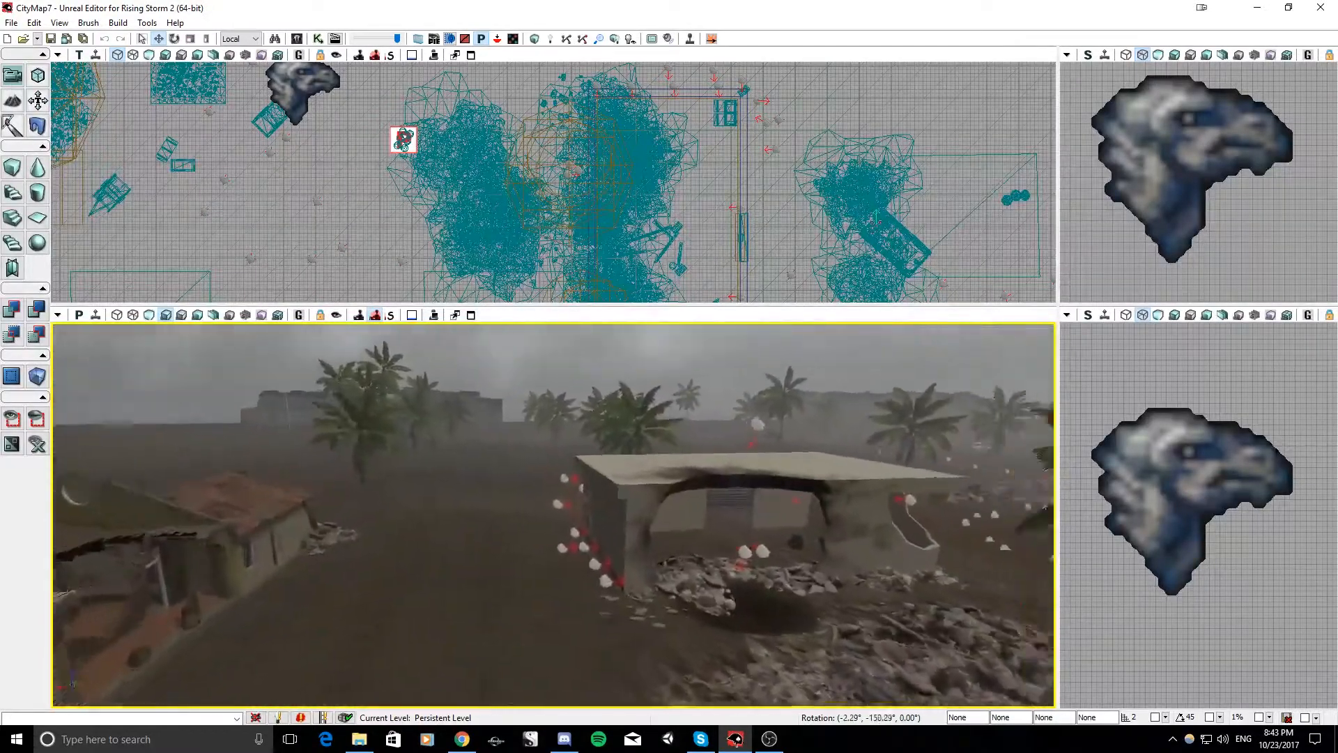
pyautogui.moveTo(554, 516); pyautogui.dragTo(454, 516, button='right')
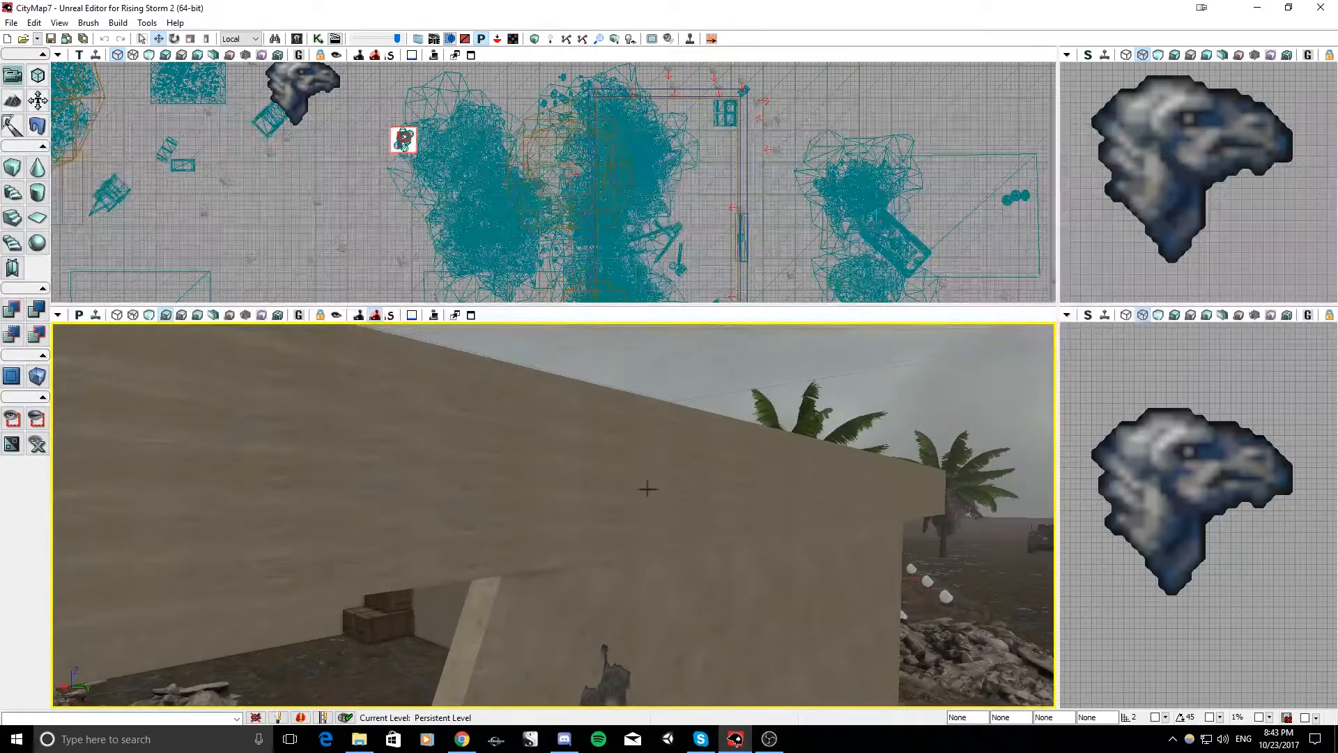
pyautogui.moveTo(669, 419); pyautogui.dragTo(613, 442, button='right')
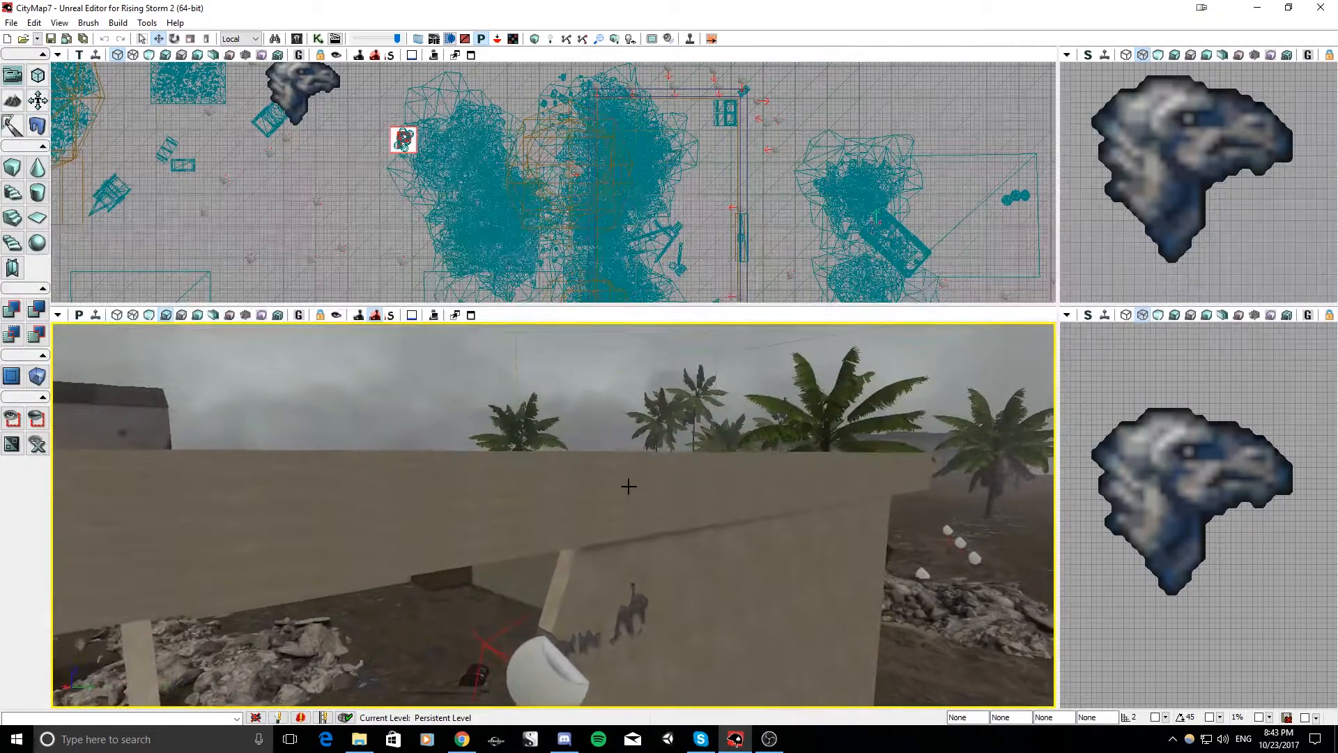
pyautogui.moveTo(703, 537); pyautogui.dragTo(856, 585, button='right')
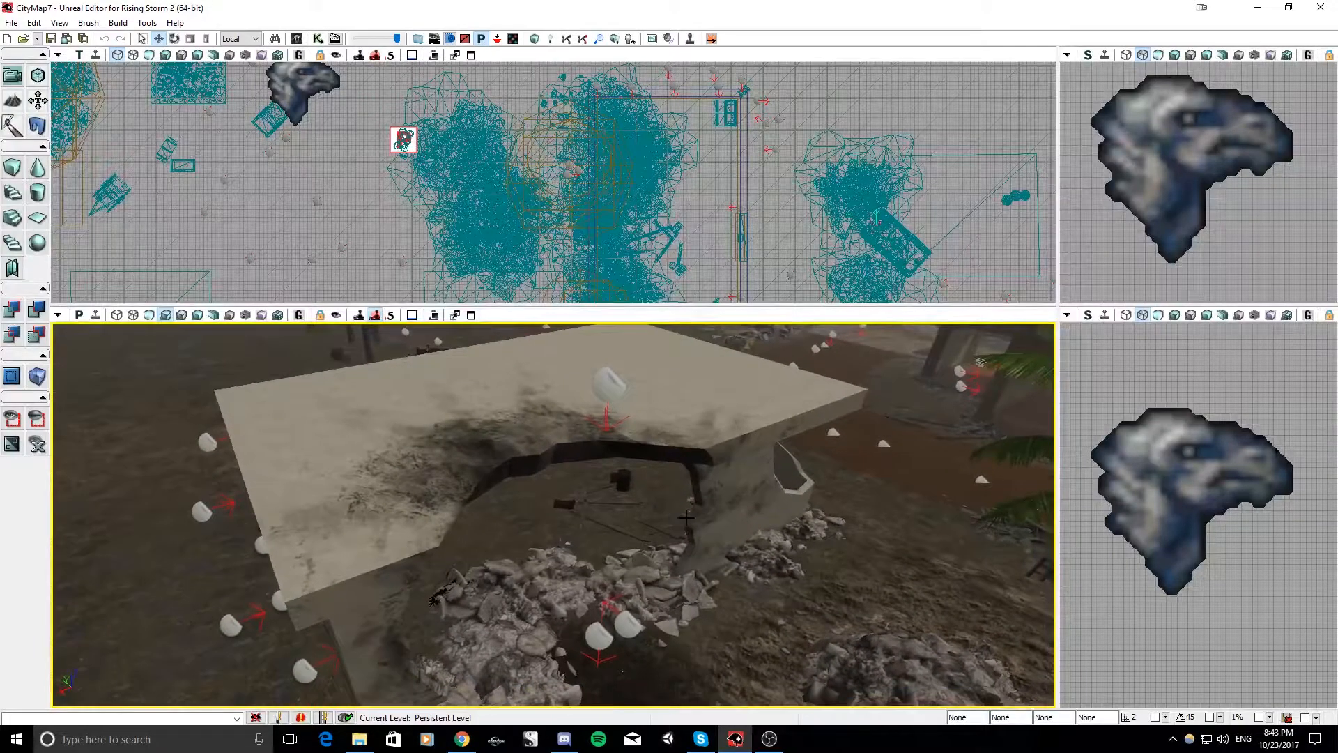
pyautogui.moveTo(649, 533); pyautogui.dragTo(623, 532, button='right')
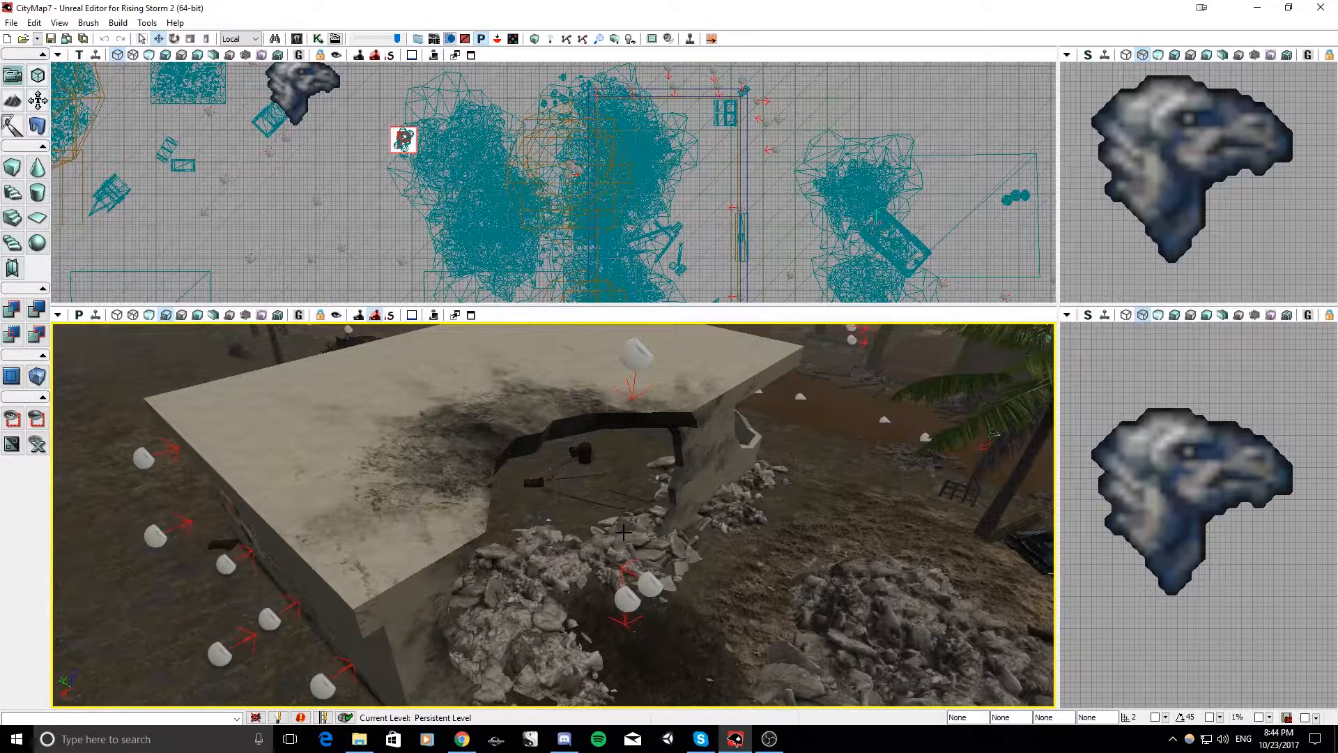
pyautogui.moveTo(622, 531); pyautogui.dragTo(537, 533, button='right')
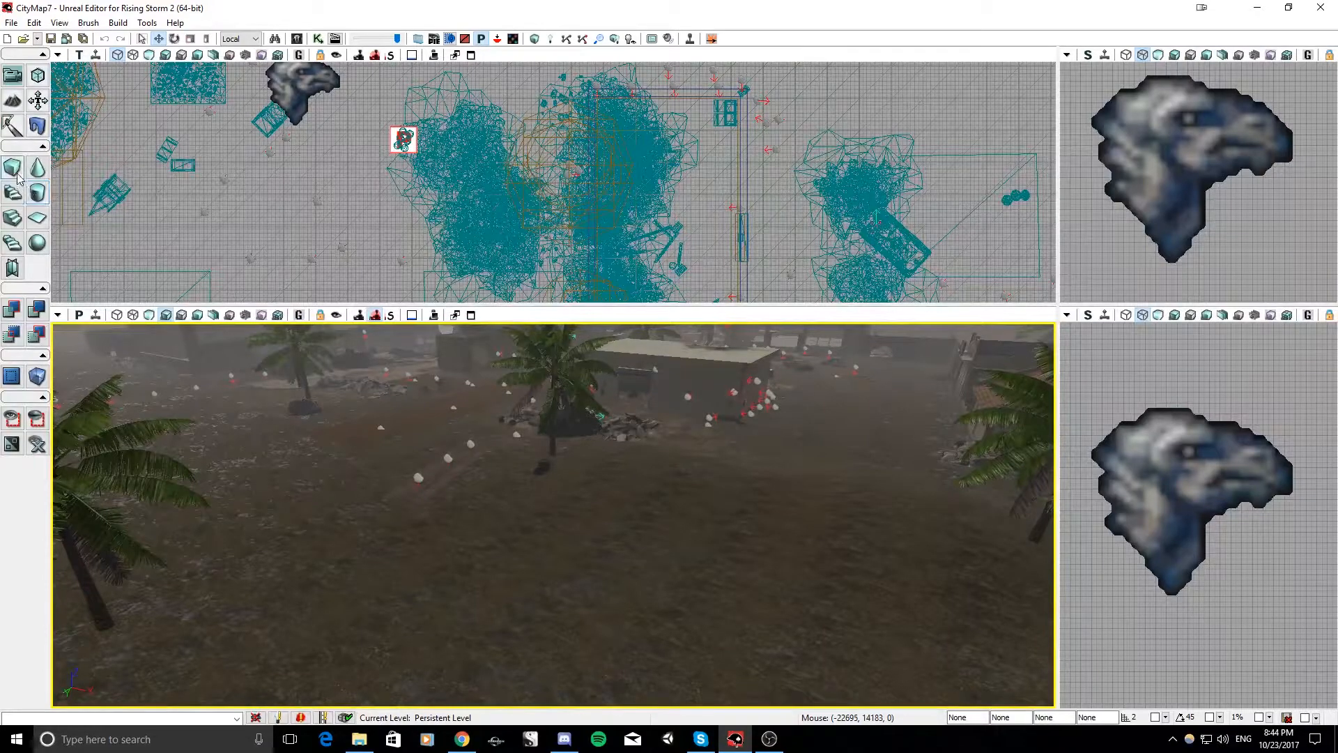
# Bring the cube-shaped builder brush to the open ground between the palm trees
pyautogui.moveTo(654, 499)
pyautogui.mouseDown(button='right')
pyautogui.moveTo(740, 431)
pyautogui.moveTo(537, 516)
pyautogui.moveTo(400, 525)
pyautogui.moveTo(655, 510)
pyautogui.moveTo(649, 520)
pyautogui.moveTo(683, 399)
pyautogui.moveTo(739, 401)
pyautogui.mouseUp(button='right')
pyautogui.press('w')
pyautogui.scroll(7, 653, 509)
pyautogui.press('s')
pyautogui.click(683, 399)
pyautogui.press('s')
pyautogui.moveTo(457, 472)
pyautogui.mouseDown(button='right')
pyautogui.moveTo(516, 474)
pyautogui.moveTo(495, 492)
pyautogui.moveTo(456, 472)
pyautogui.mouseUp(button='right')
pyautogui.moveTo(382, 405)
pyautogui.mouseDown()
pyautogui.moveTo(461, 701)
pyautogui.moveTo(456, 683)
pyautogui.mouseUp()
pyautogui.moveTo(457, 683)
pyautogui.mouseDown(button='right')
pyautogui.moveTo(537, 700)
pyautogui.moveTo(613, 662)
pyautogui.moveTo(641, 674)
pyautogui.moveTo(644, 701)
pyautogui.mouseUp(button='right')
pyautogui.press('a')
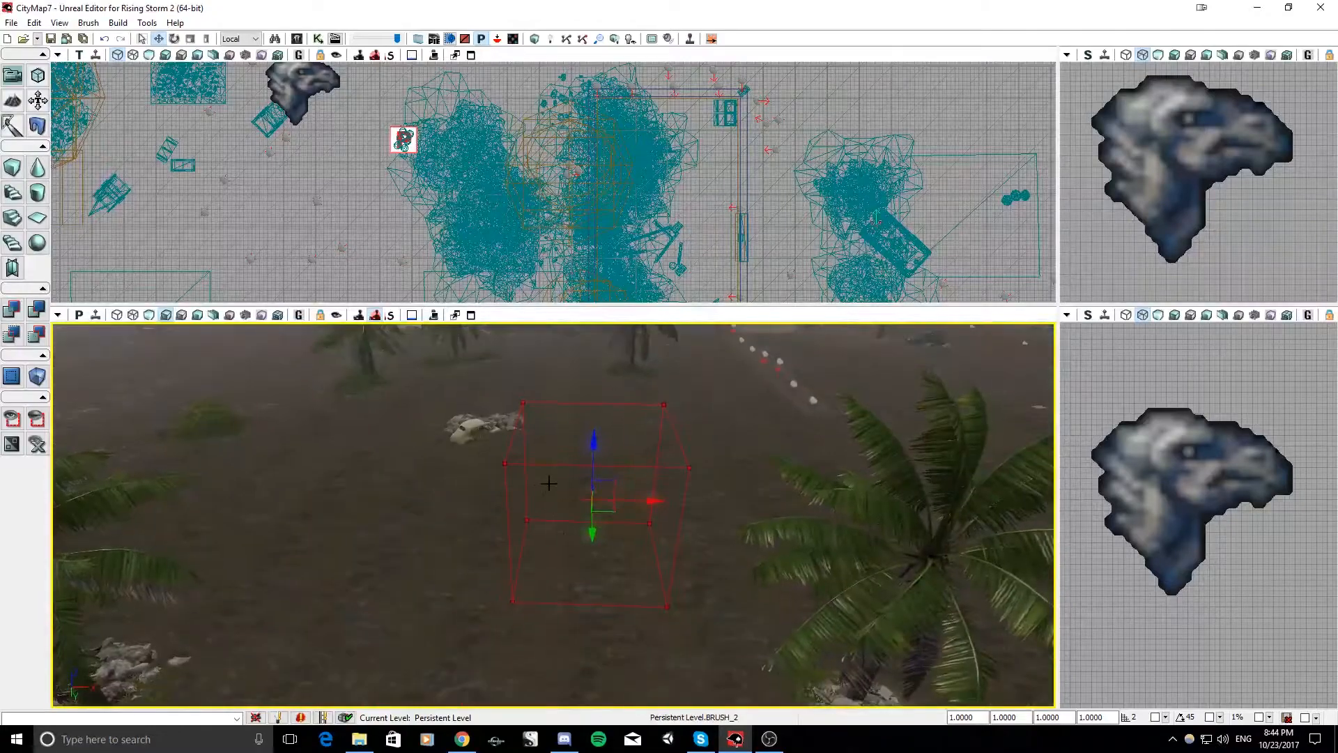
# Lower the cube builder brush vertically toward the open terrain
pyautogui.keyDown('shift'); pyautogui.moveTo(592, 443); pyautogui.dragTo(592, 596); pyautogui.keyUp('shift')
pyautogui.moveTo(593, 597)
pyautogui.mouseDown(button='right')
pyautogui.moveTo(617, 568)
pyautogui.moveTo(627, 593)
pyautogui.moveTo(613, 566)
pyautogui.moveTo(589, 599)
pyautogui.mouseUp(button='right')
pyautogui.press('a')
pyautogui.press('d')
pyautogui.press('e')
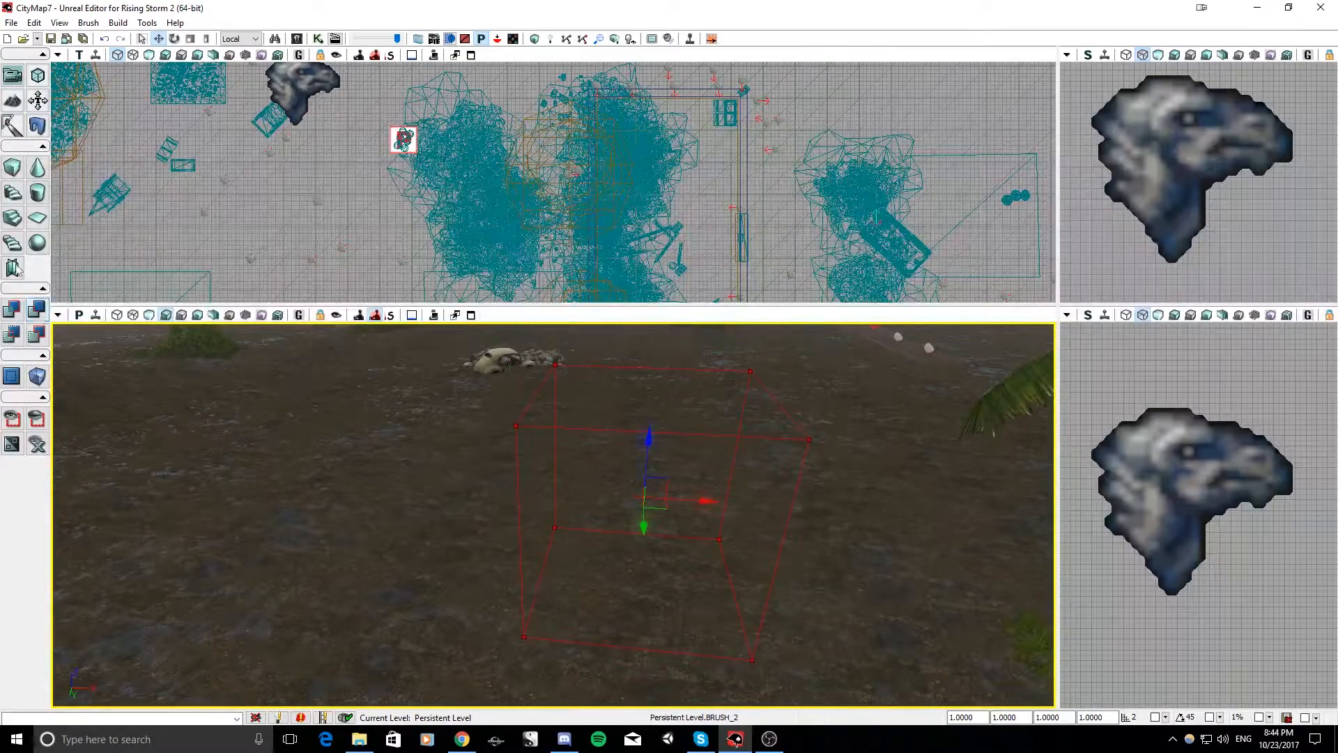
pyautogui.moveTo(699, 588); pyautogui.dragTo(669, 559, button='right')
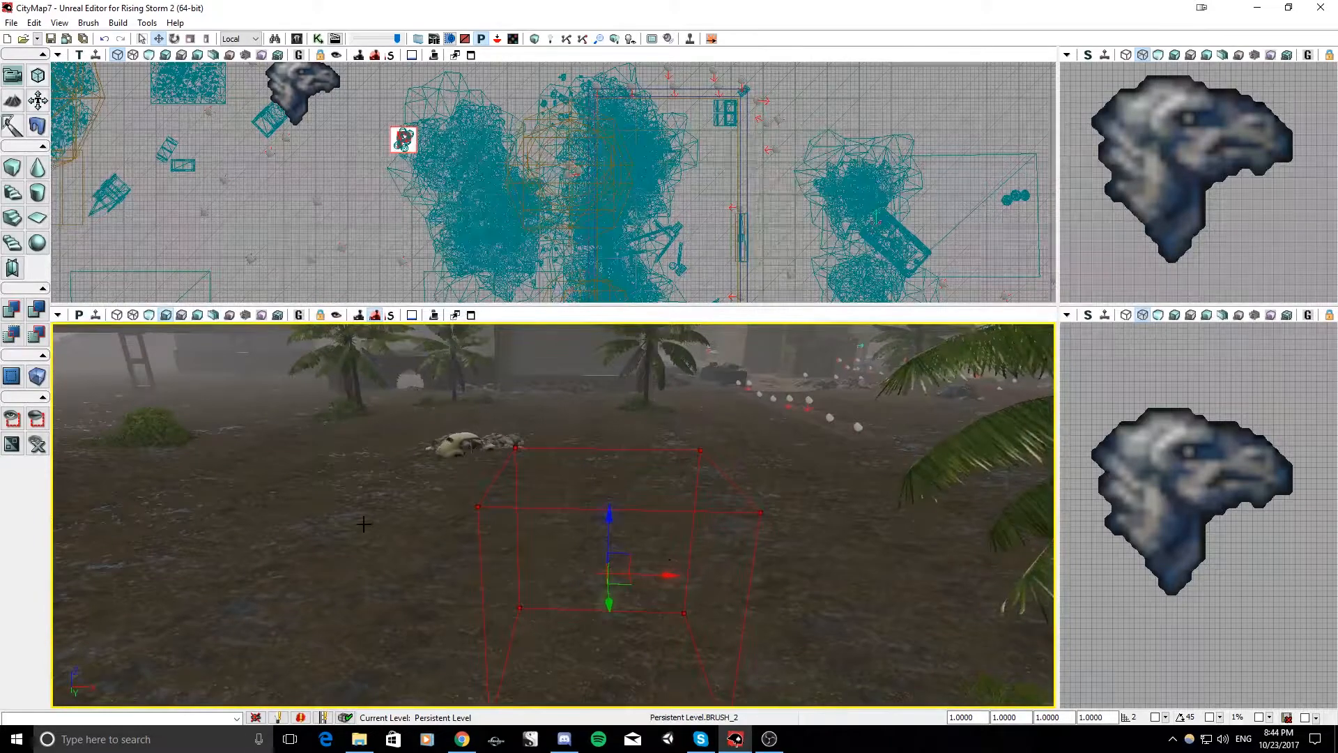
pyautogui.moveTo(621, 458); pyautogui.dragTo(653, 465, button='right')
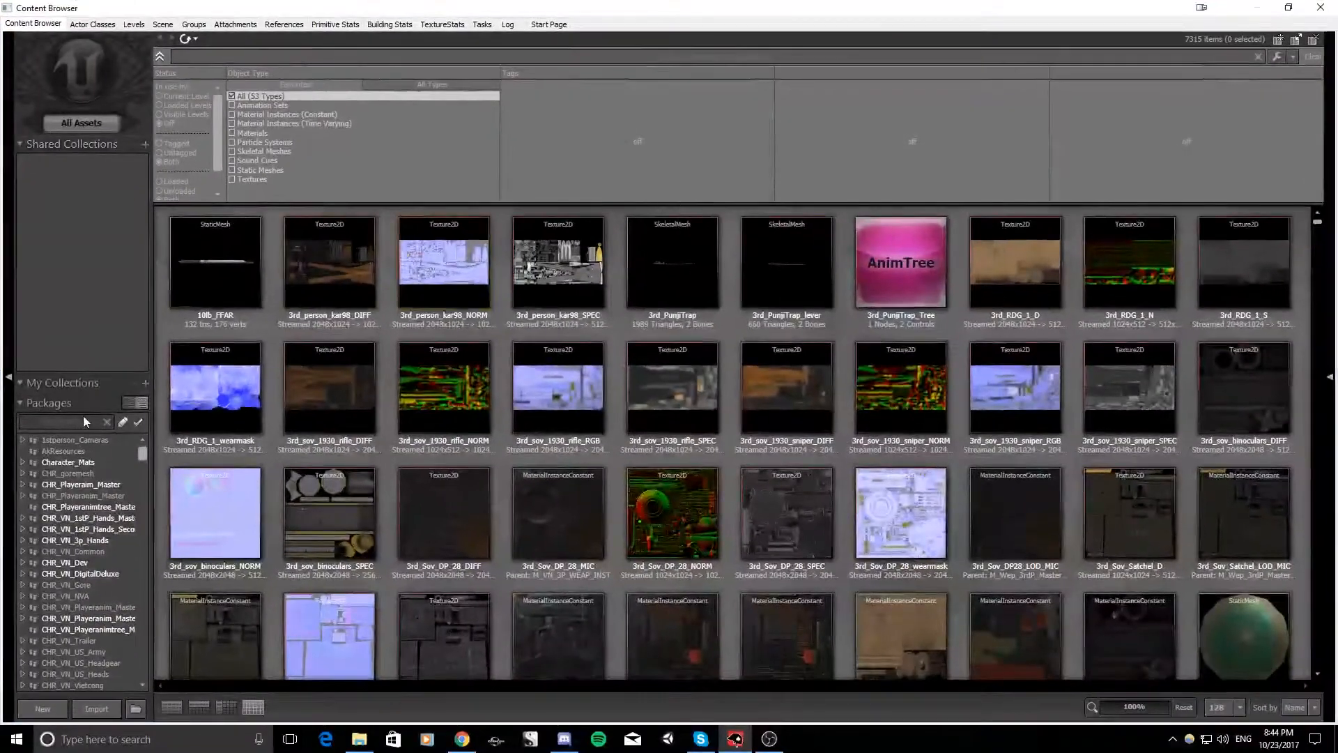
# Filter the Content Browser to Materials and select the M_VN_Rooftiles_Master material for the brush
pyautogui.click(129, 403)
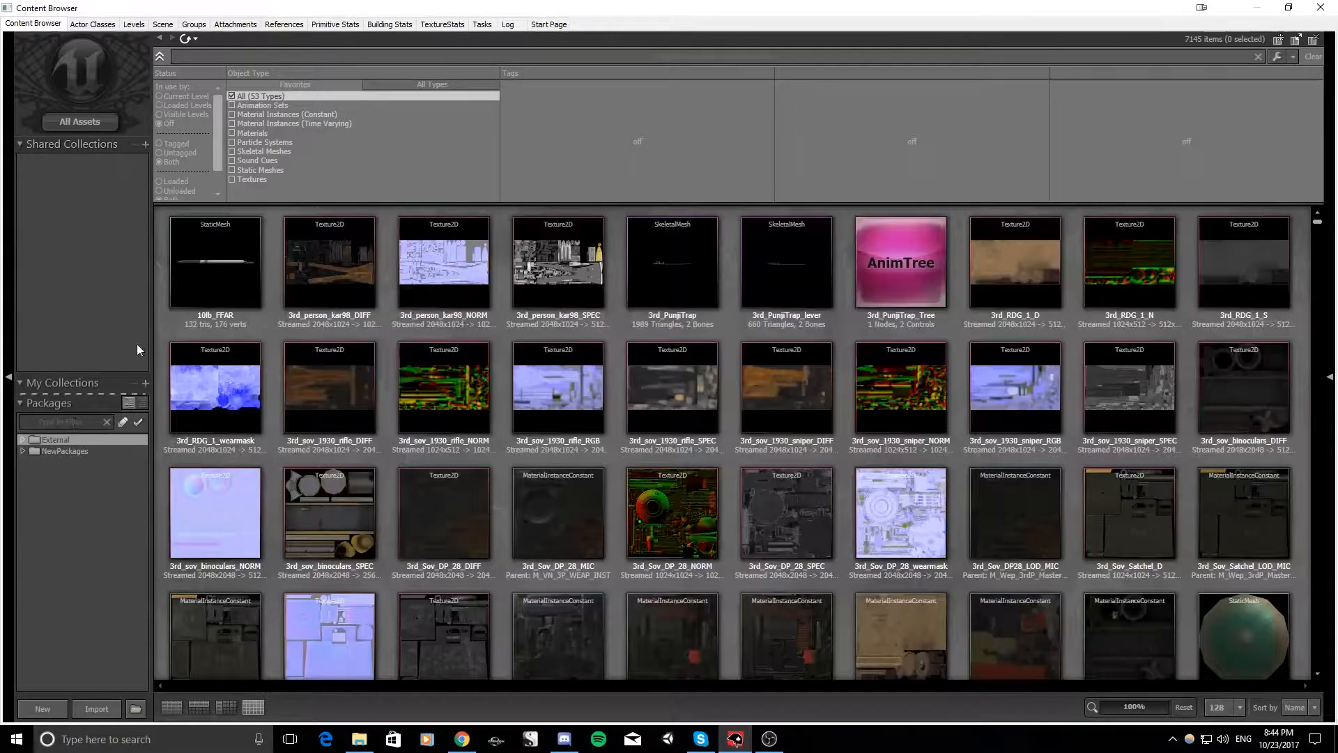
pyautogui.click(248, 132)
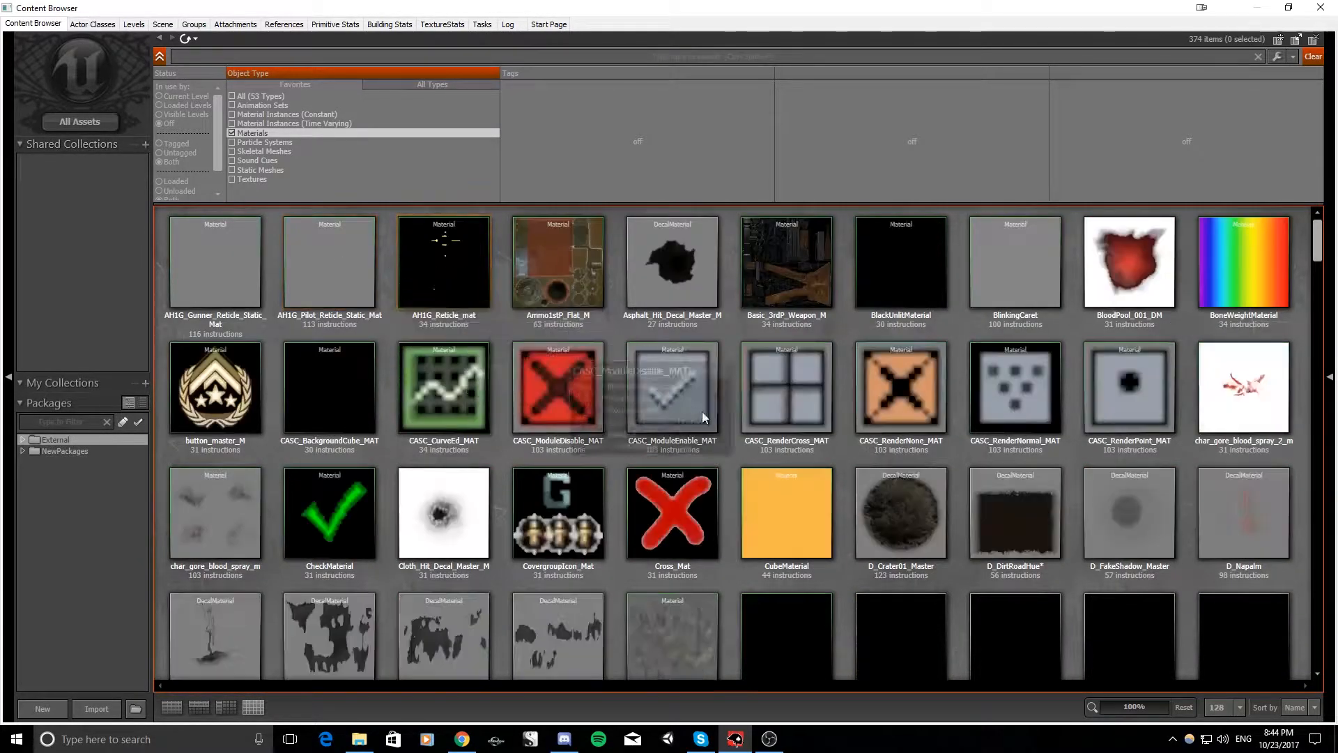
pyautogui.scroll(-2, 701, 433)
pyautogui.scroll(-10, 709, 455)
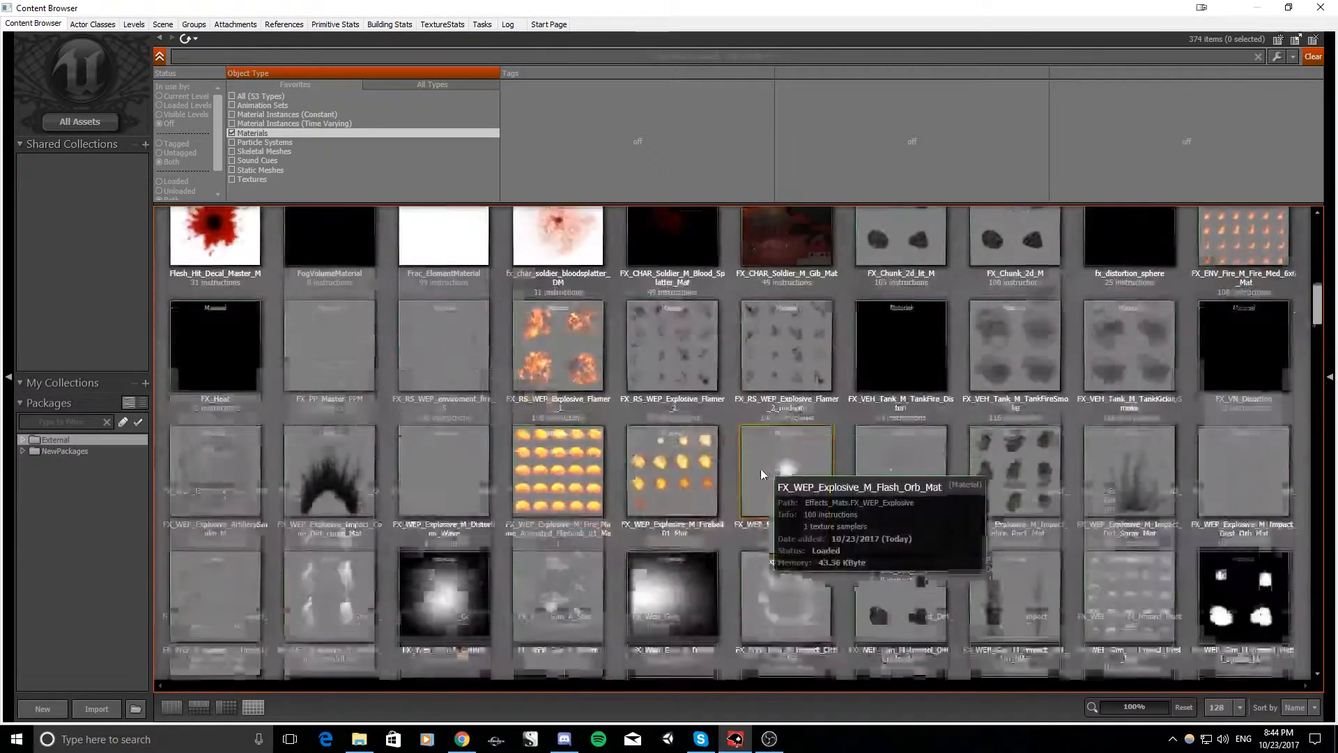
pyautogui.scroll(-10, 782, 478)
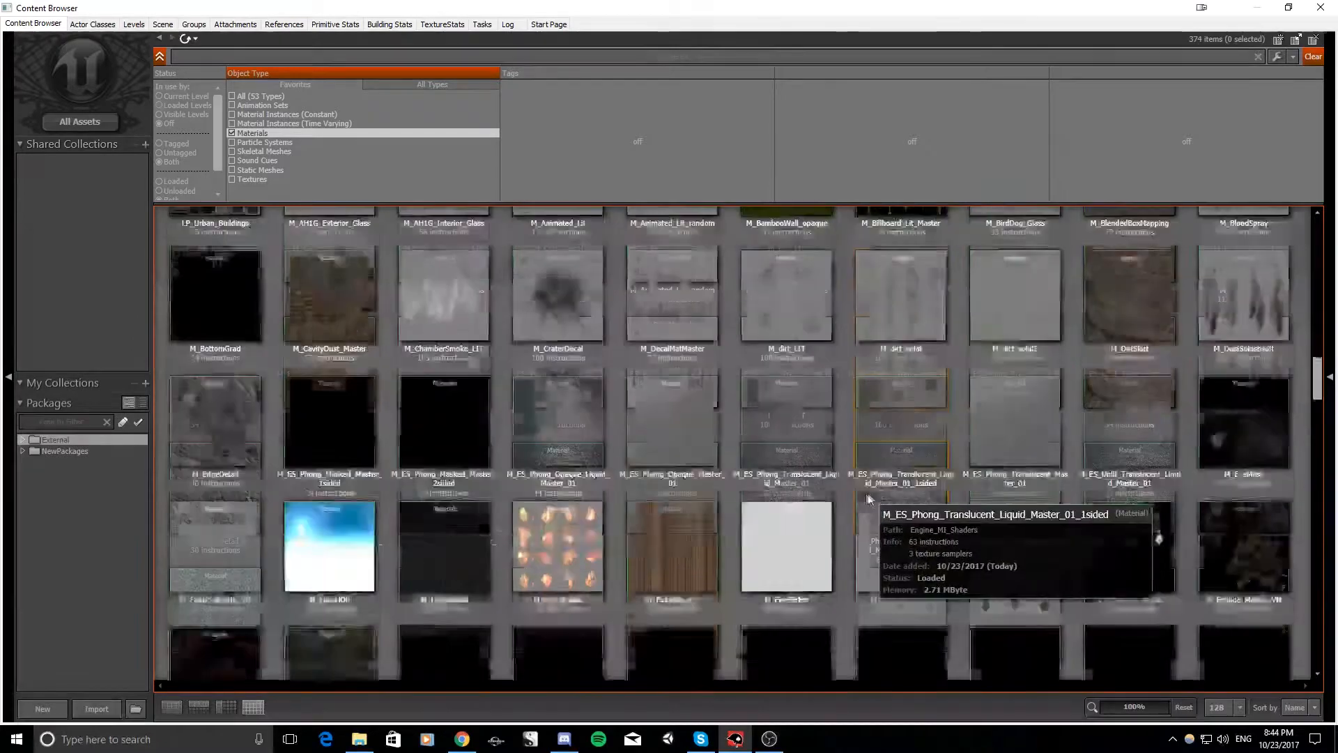
pyautogui.scroll(-2, 863, 495)
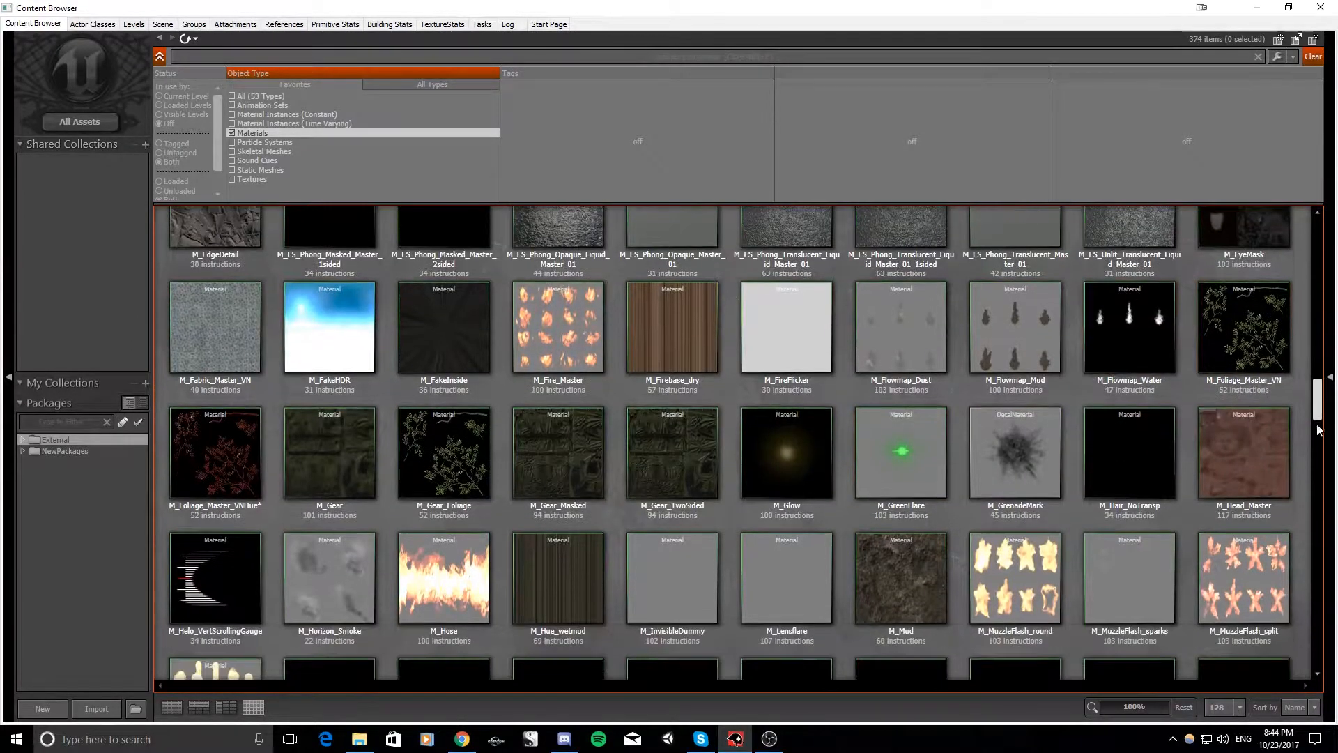
pyautogui.moveTo(1318, 430); pyautogui.dragTo(1316, 490)
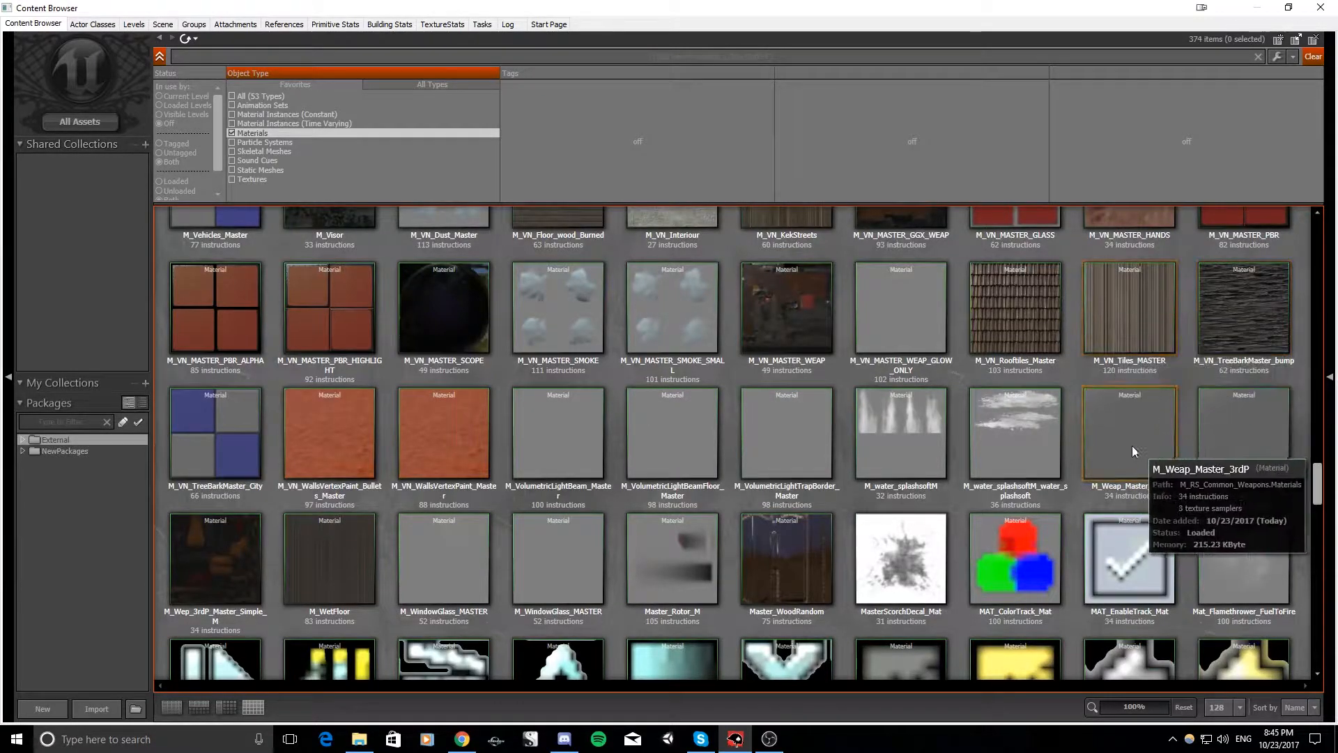
pyautogui.click(1044, 333)
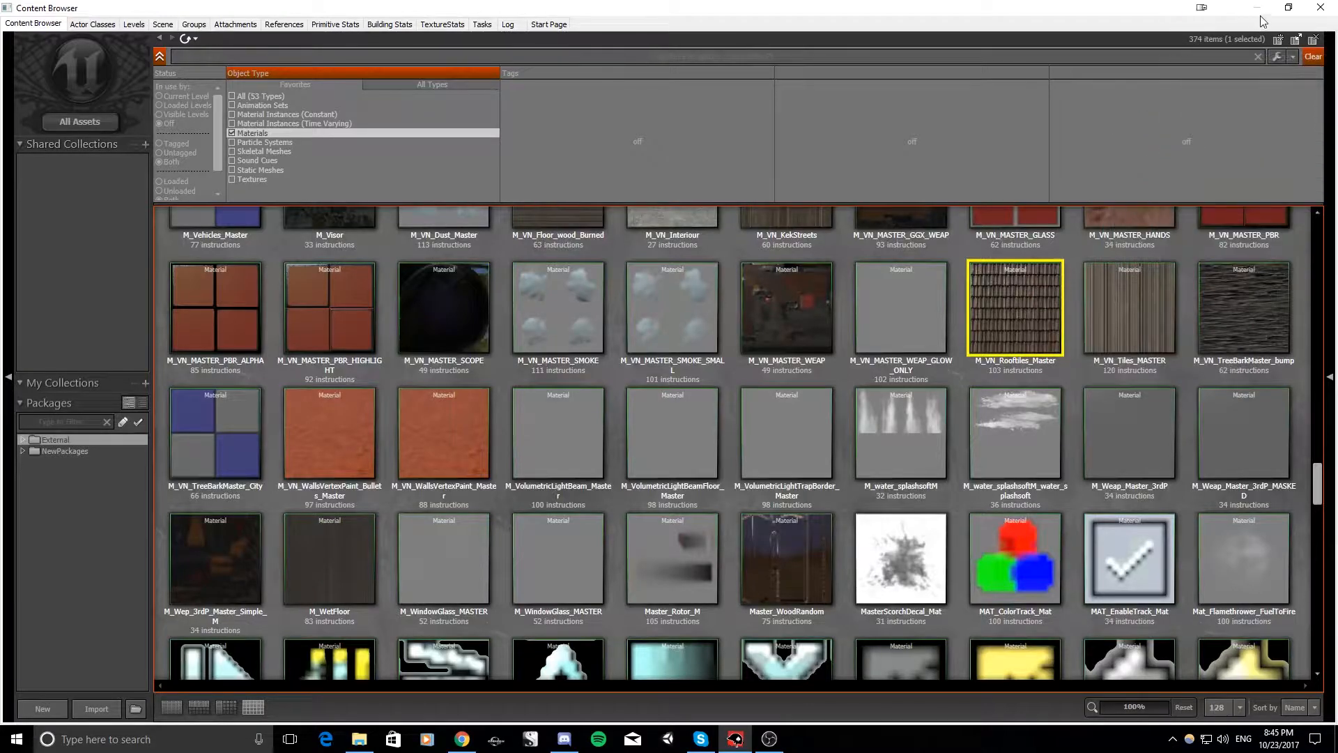
pyautogui.moveTo(1161, 9); pyautogui.dragTo(1, 133)
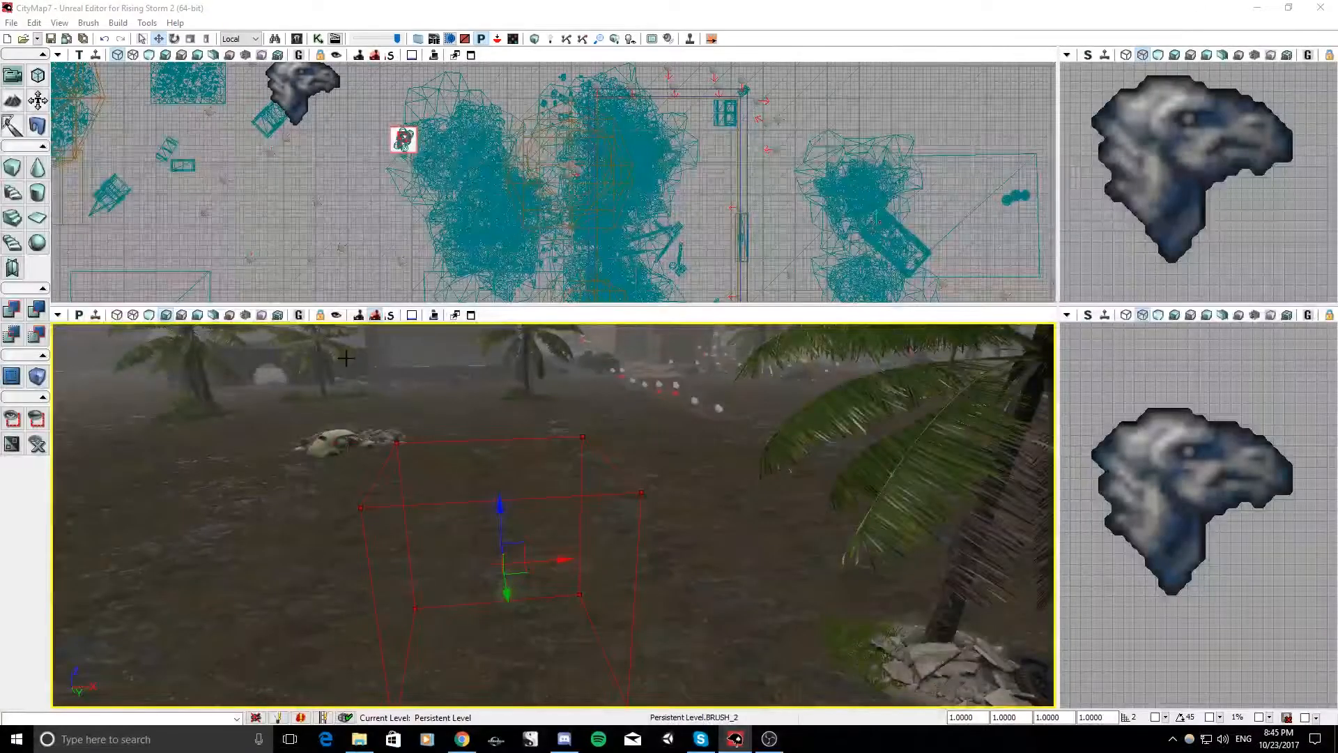
# Add the cube brush to the level as solid geometry and move the builder brush aside
pyautogui.moveTo(345, 358); pyautogui.dragTo(300, 365, button='right')
pyautogui.moveTo(488, 487); pyautogui.dragTo(500, 502, button='right')
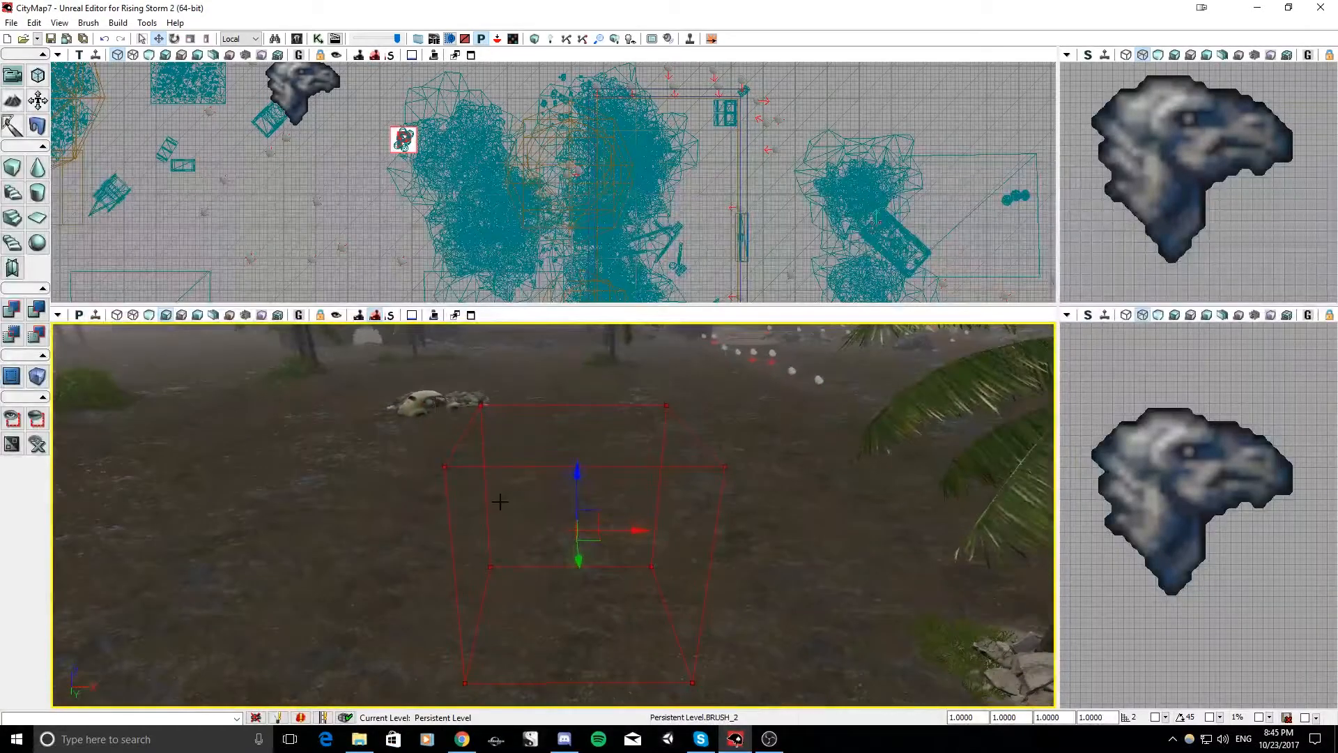
pyautogui.click(13, 311)
pyautogui.moveTo(279, 488)
pyautogui.mouseDown(button='right')
pyautogui.moveTo(209, 481)
pyautogui.moveTo(412, 485)
pyautogui.moveTo(370, 493)
pyautogui.mouseUp(button='right')
pyautogui.moveTo(663, 492); pyautogui.dragTo(363, 670)
pyautogui.moveTo(363, 669); pyautogui.dragTo(223, 679, button='right')
pyautogui.scroll(4, 223, 680)
pyautogui.scroll(-2, 494, 418)
pyautogui.moveTo(509, 499)
pyautogui.mouseDown(button='right')
pyautogui.moveTo(494, 418)
pyautogui.moveTo(516, 446)
pyautogui.moveTo(509, 499)
pyautogui.mouseUp(button='right')
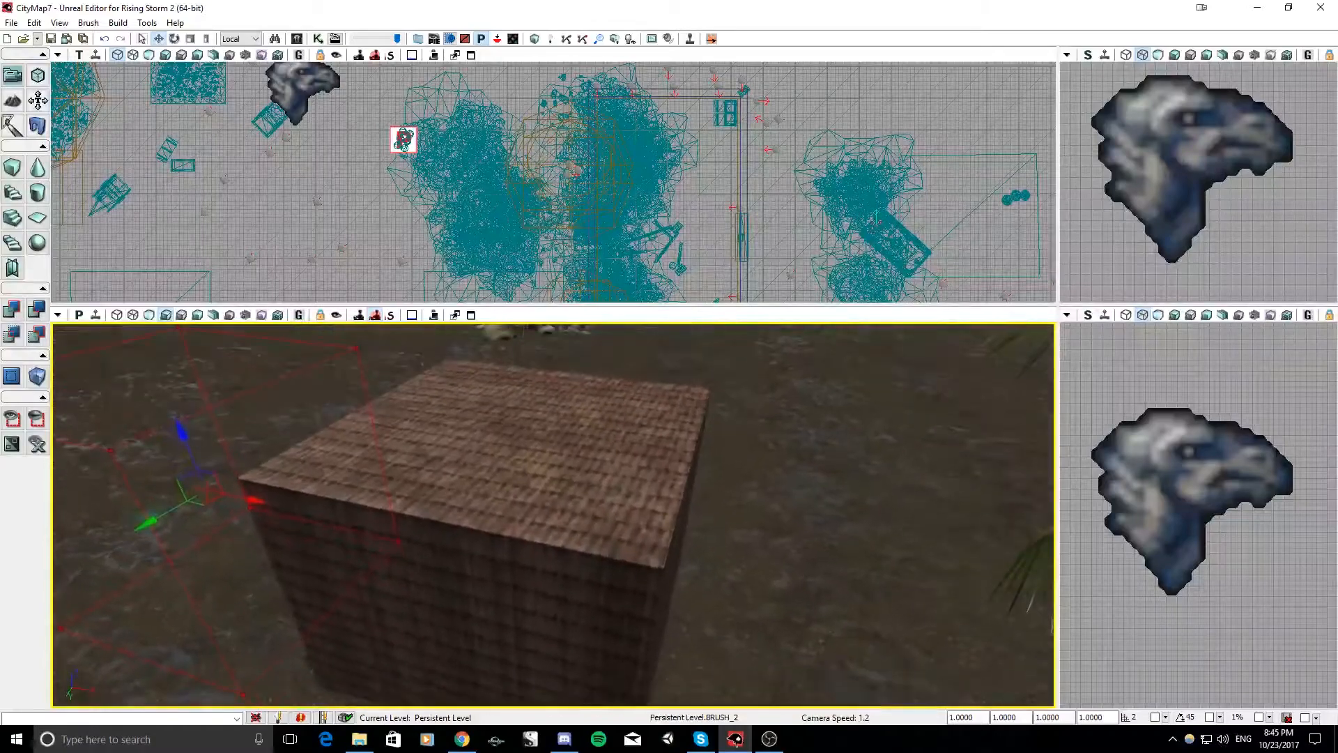
# Apply the M_VN_WallsVertexPaint_Master material to the top face of the new cube
pyautogui.click(568, 487)
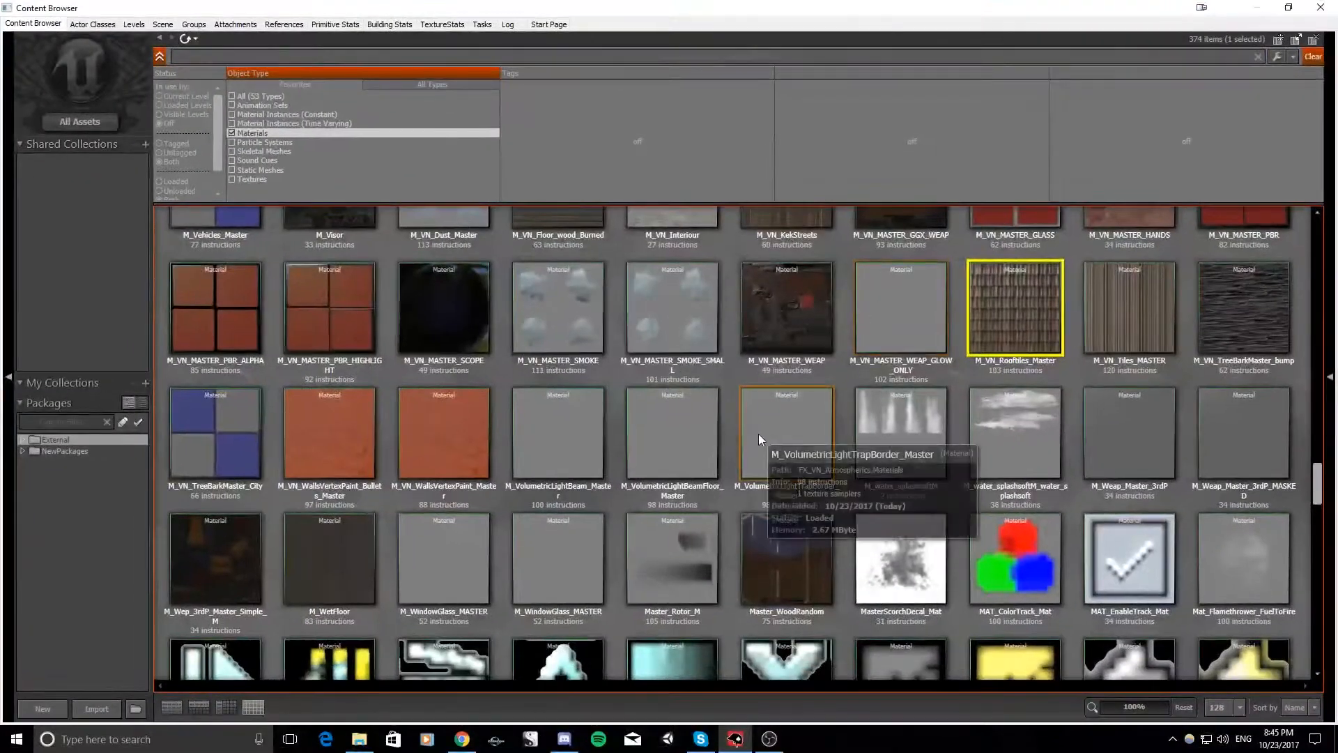
pyautogui.click(450, 455)
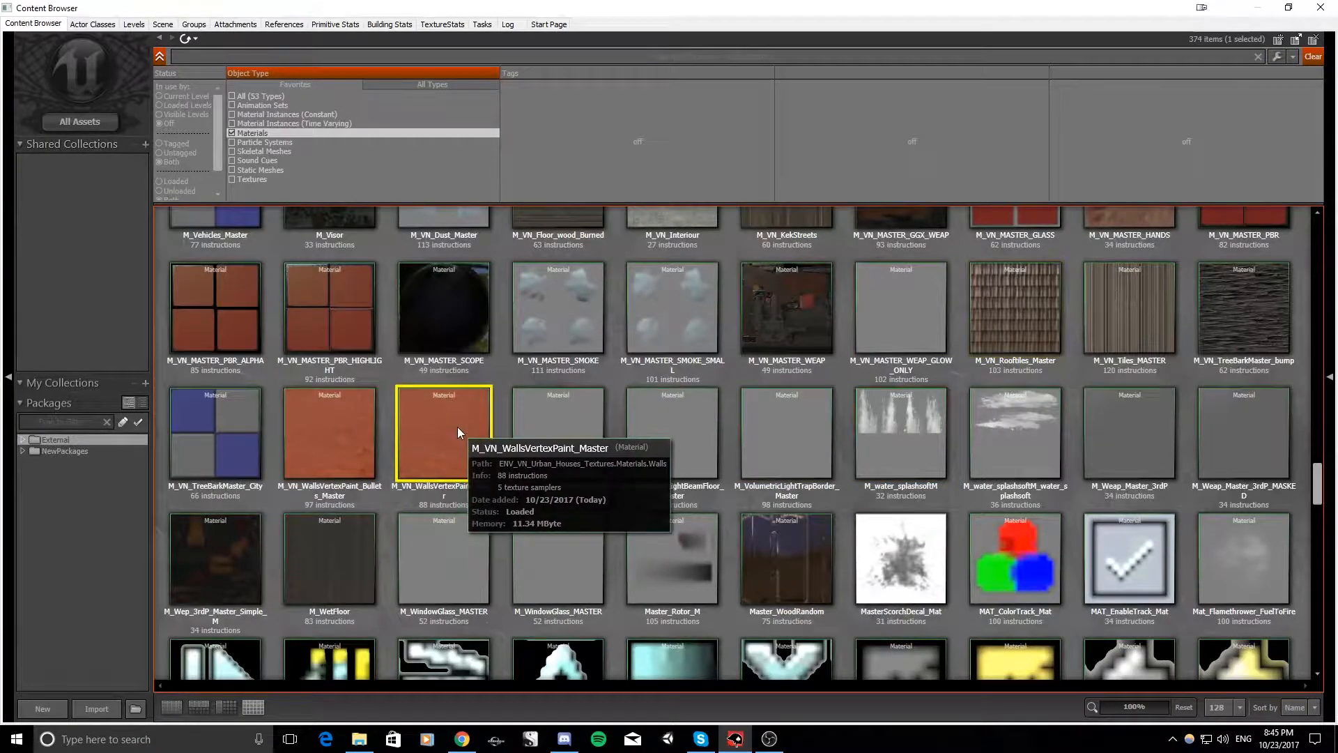
pyautogui.moveTo(561, 9); pyautogui.dragTo(0, 28)
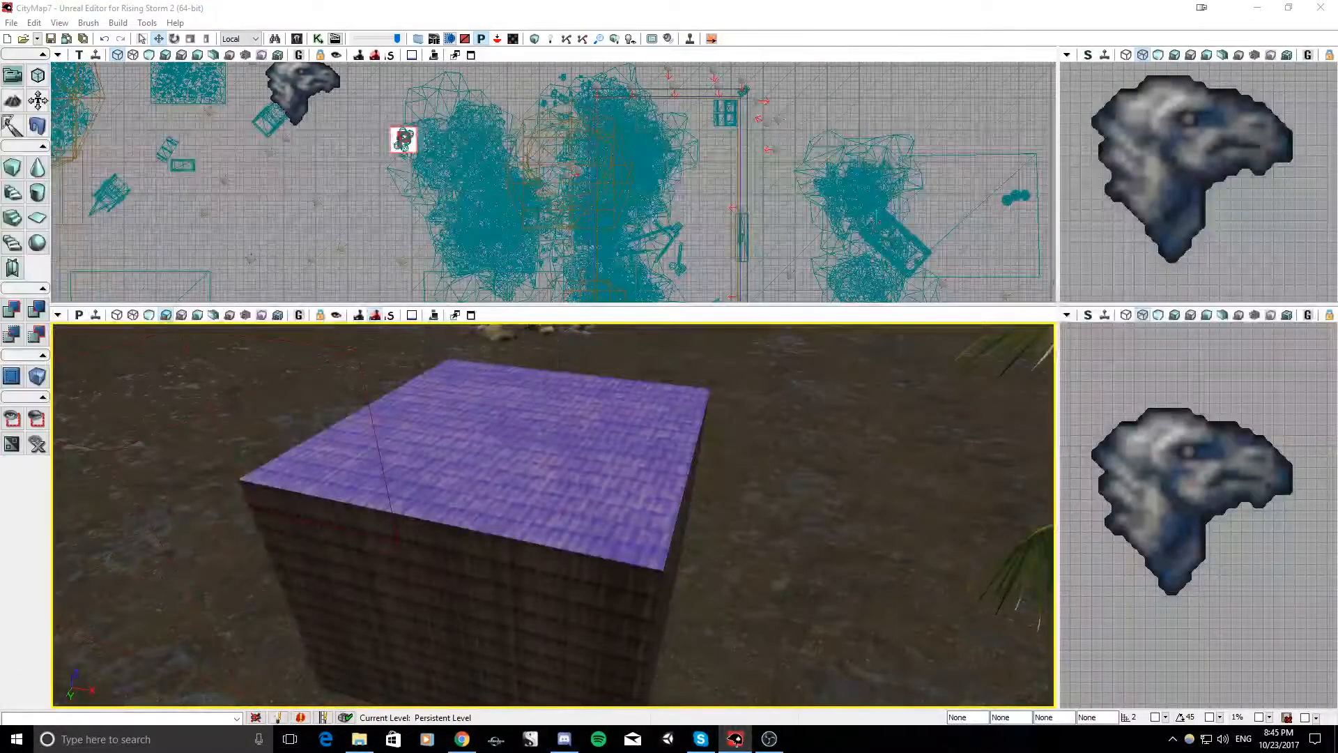
pyautogui.moveTo(570, 492); pyautogui.dragTo(571, 492)
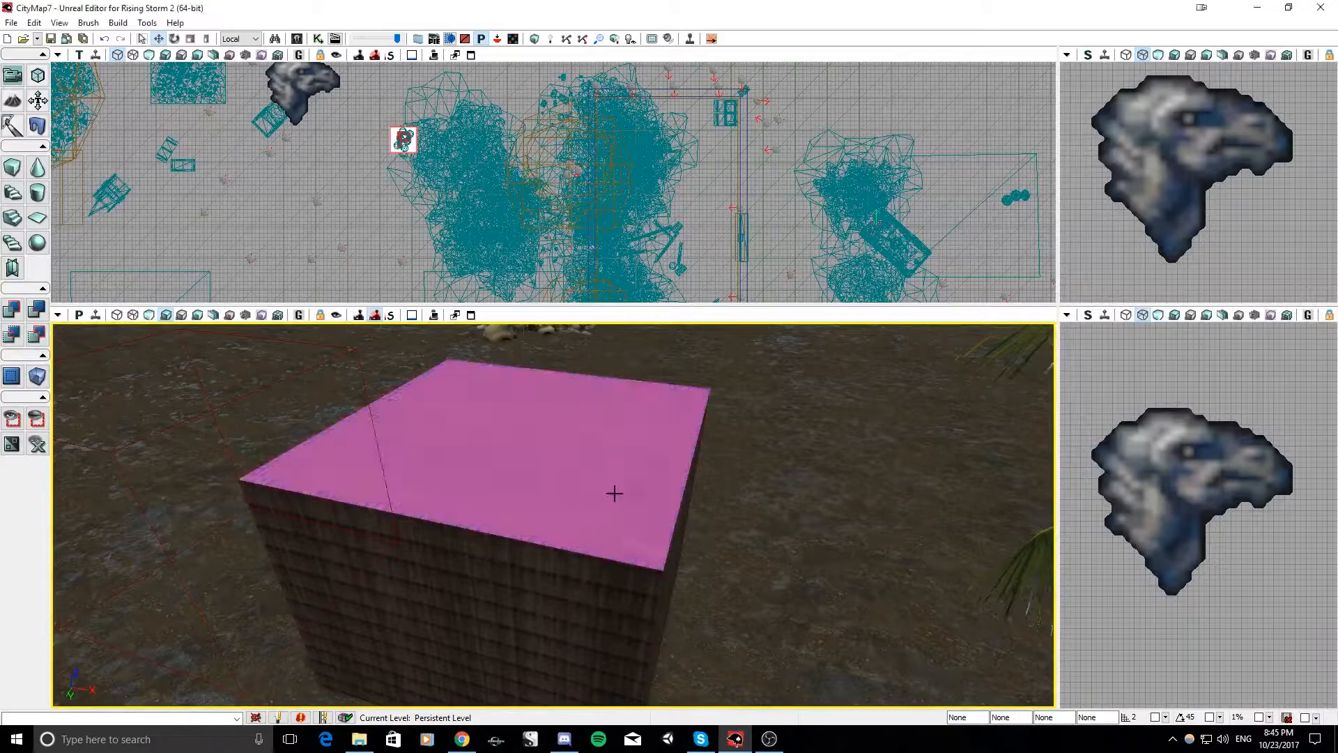
pyautogui.moveTo(765, 541); pyautogui.dragTo(762, 573, button='right')
pyautogui.click(758, 571)
pyautogui.click(648, 472)
# Inspect the roof and upper wall surfaces of the multi-storey building by selecting its faces
pyautogui.moveTo(648, 471); pyautogui.dragTo(564, 457, button='right')
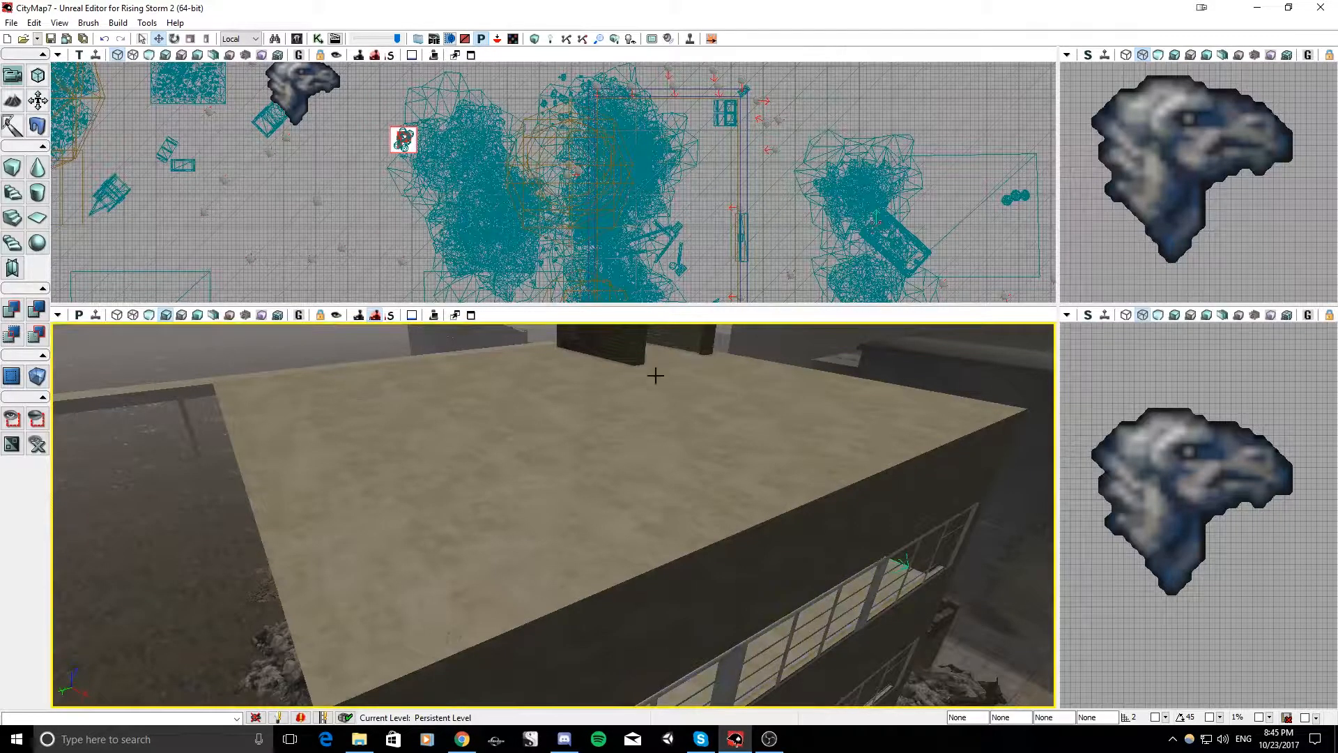
pyautogui.moveTo(969, 450); pyautogui.dragTo(529, 576, button='right')
pyautogui.moveTo(646, 517); pyautogui.dragTo(514, 448, button='right')
pyautogui.click(597, 416)
pyautogui.moveTo(636, 453)
pyautogui.mouseDown(button='right')
pyautogui.moveTo(591, 419)
pyautogui.moveTo(590, 453)
pyautogui.moveTo(614, 454)
pyautogui.mouseUp(button='right')
pyautogui.click(589, 421)
pyautogui.click(590, 449)
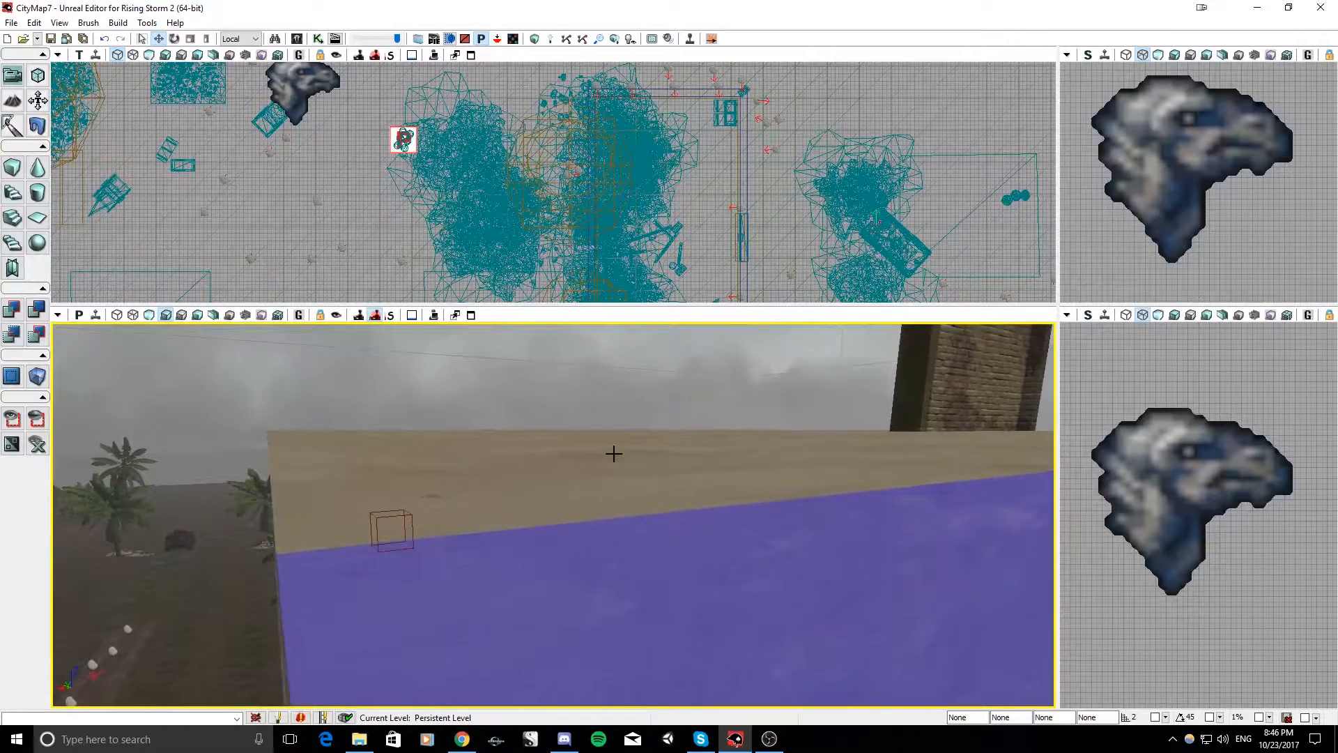
pyautogui.click(614, 453)
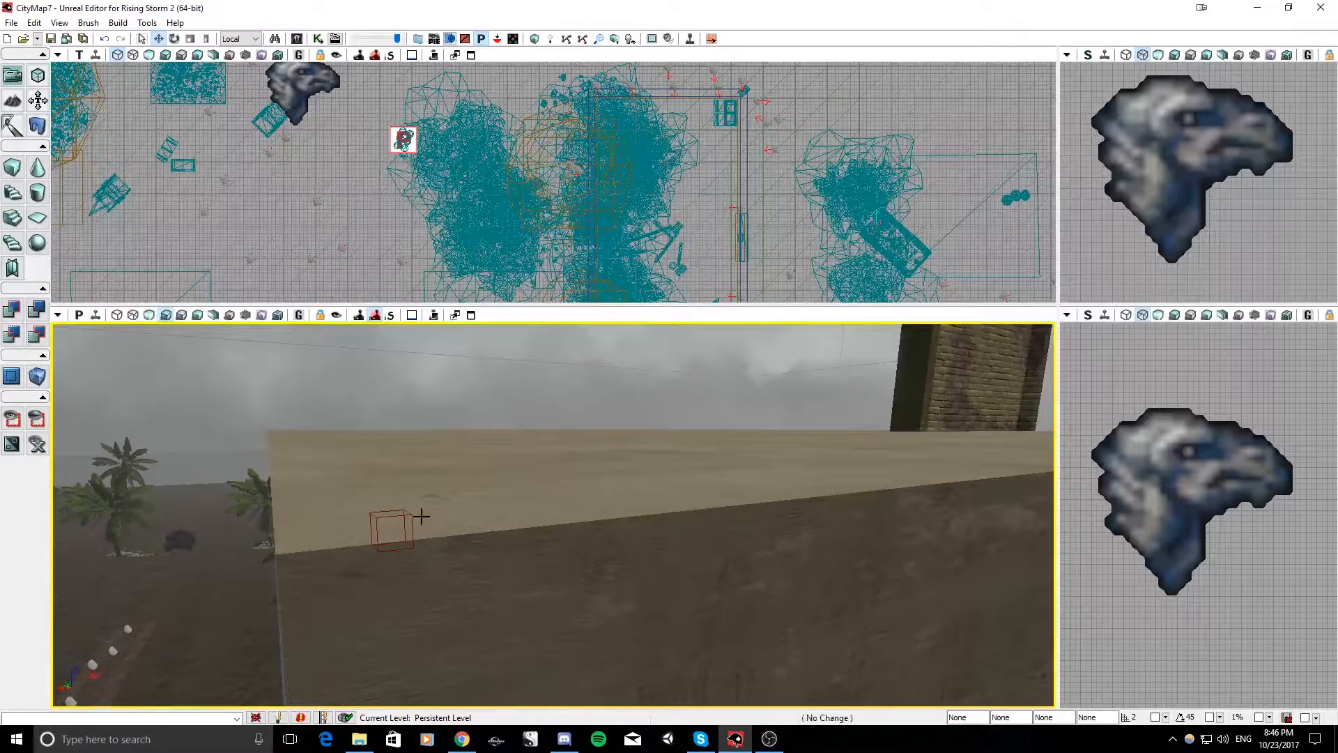
# Apply the M_VN_WallsVertexPaint_Master material to the flat roof surface of the multi-storey building
pyautogui.click(368, 506)
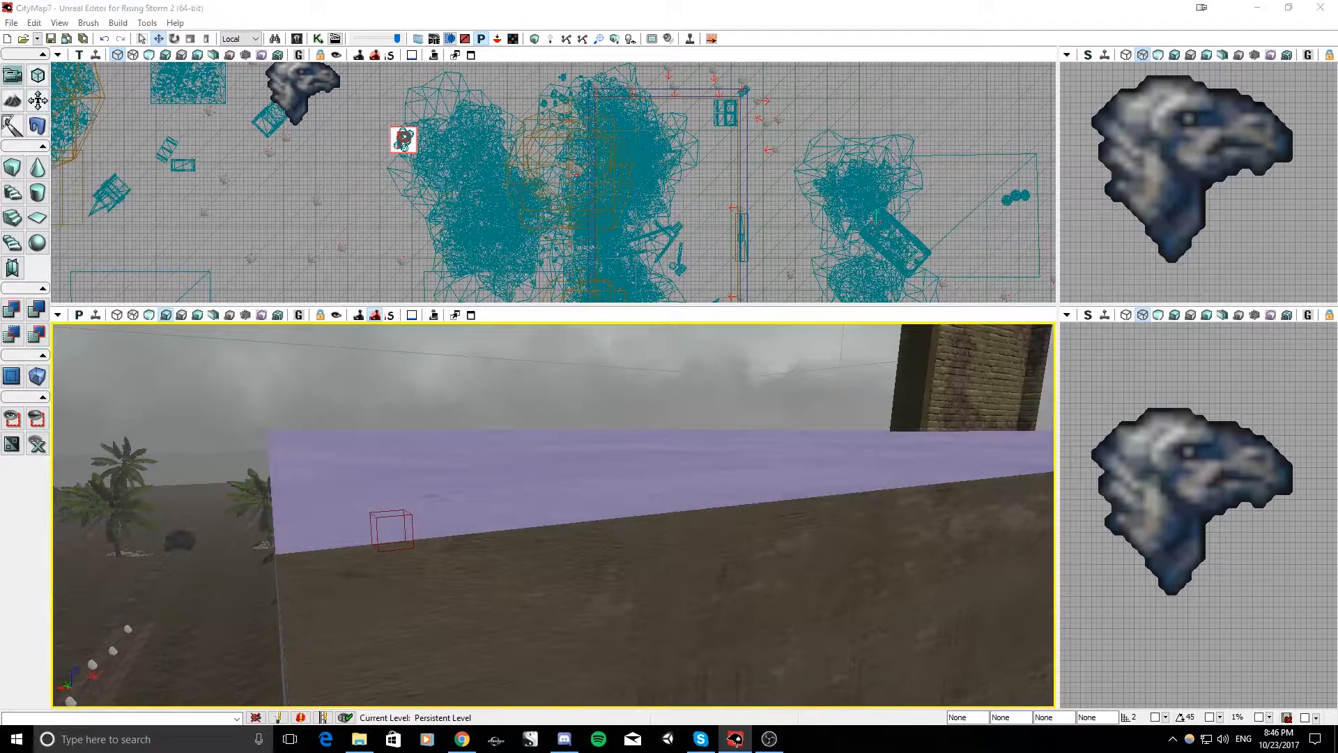
pyautogui.moveTo(445, 506); pyautogui.dragTo(445, 506)
pyautogui.moveTo(551, 505); pyautogui.dragTo(601, 543, button='right')
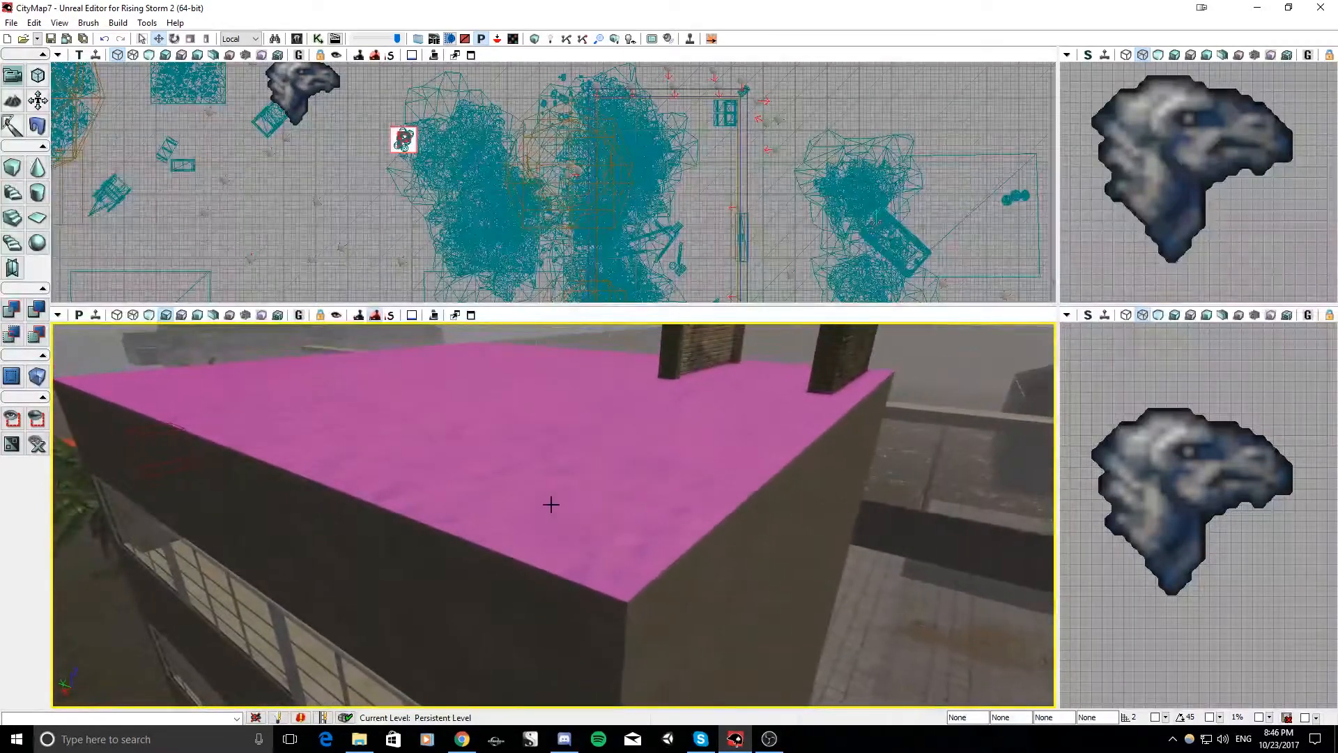
pyautogui.click(550, 506)
# Return to the test cube, select the builder brush and move it about 112 units along the X axis toward the cube
pyautogui.moveTo(600, 490)
pyautogui.mouseDown(button='right')
pyautogui.moveTo(488, 523)
pyautogui.moveTo(443, 502)
pyautogui.moveTo(627, 520)
pyautogui.moveTo(481, 543)
pyautogui.moveTo(418, 537)
pyautogui.moveTo(495, 495)
pyautogui.moveTo(467, 571)
pyautogui.moveTo(446, 543)
pyautogui.moveTo(391, 547)
pyautogui.mouseUp(button='right')
pyautogui.scroll(2, 607, 526)
pyautogui.press('w')
pyautogui.scroll(2, 494, 495)
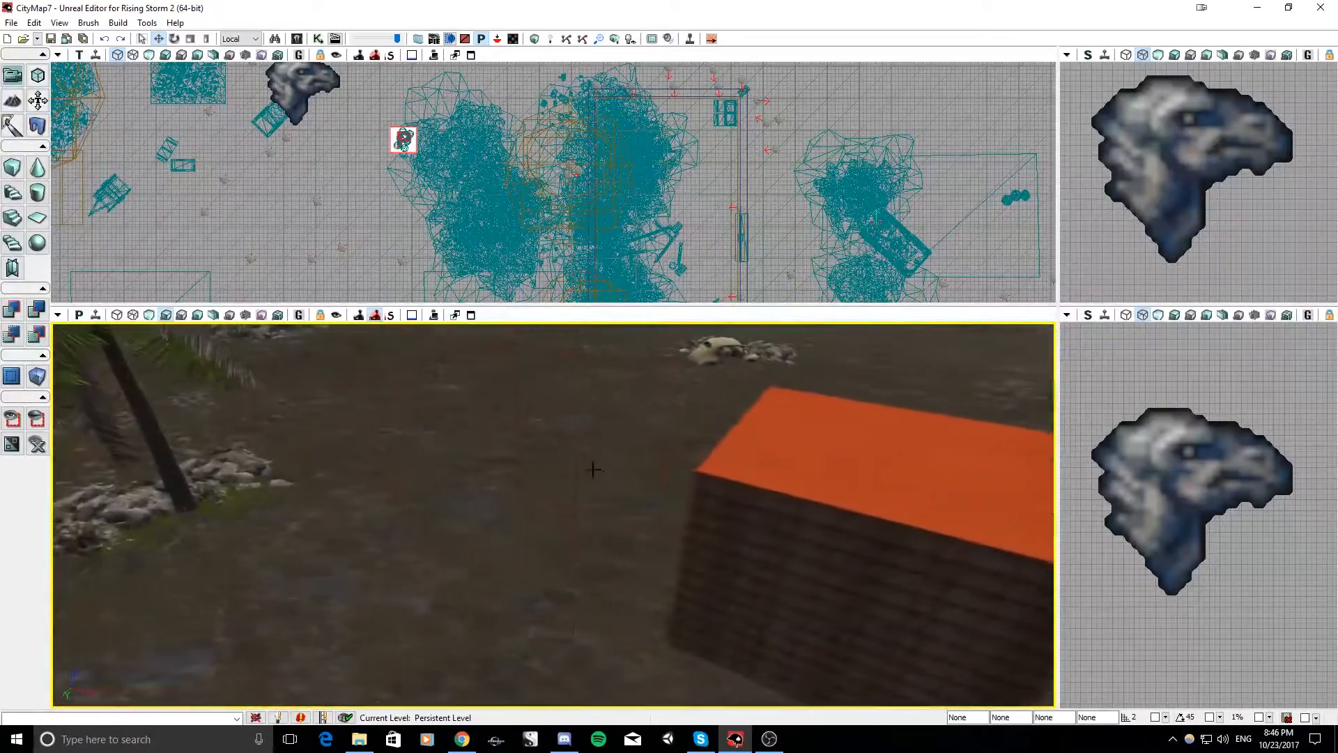
pyautogui.press('w')
pyautogui.press('t')
pyautogui.click(584, 449)
pyautogui.moveTo(583, 450)
pyautogui.mouseDown(button='right')
pyautogui.moveTo(627, 454)
pyautogui.moveTo(614, 460)
pyautogui.moveTo(662, 505)
pyautogui.mouseUp(button='right')
pyautogui.press('s')
pyautogui.press('w')
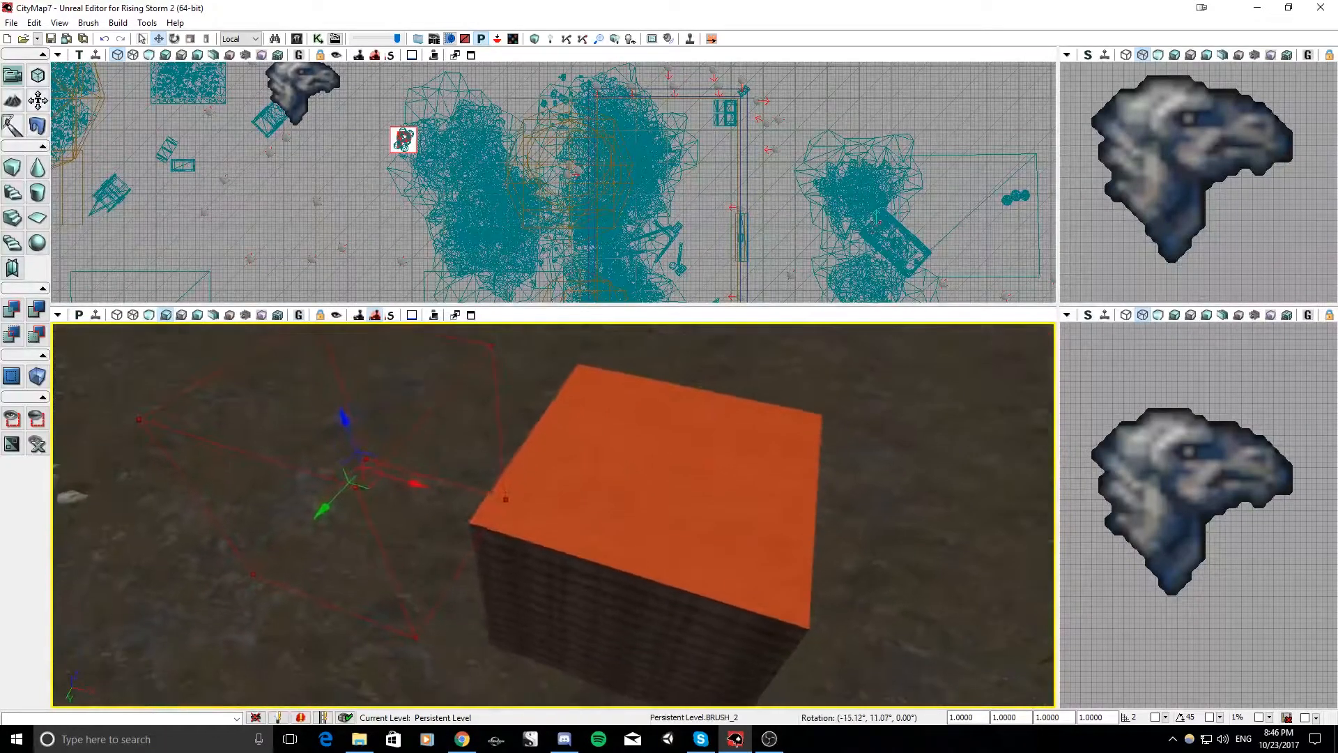
pyautogui.moveTo(405, 481); pyautogui.dragTo(488, 503)
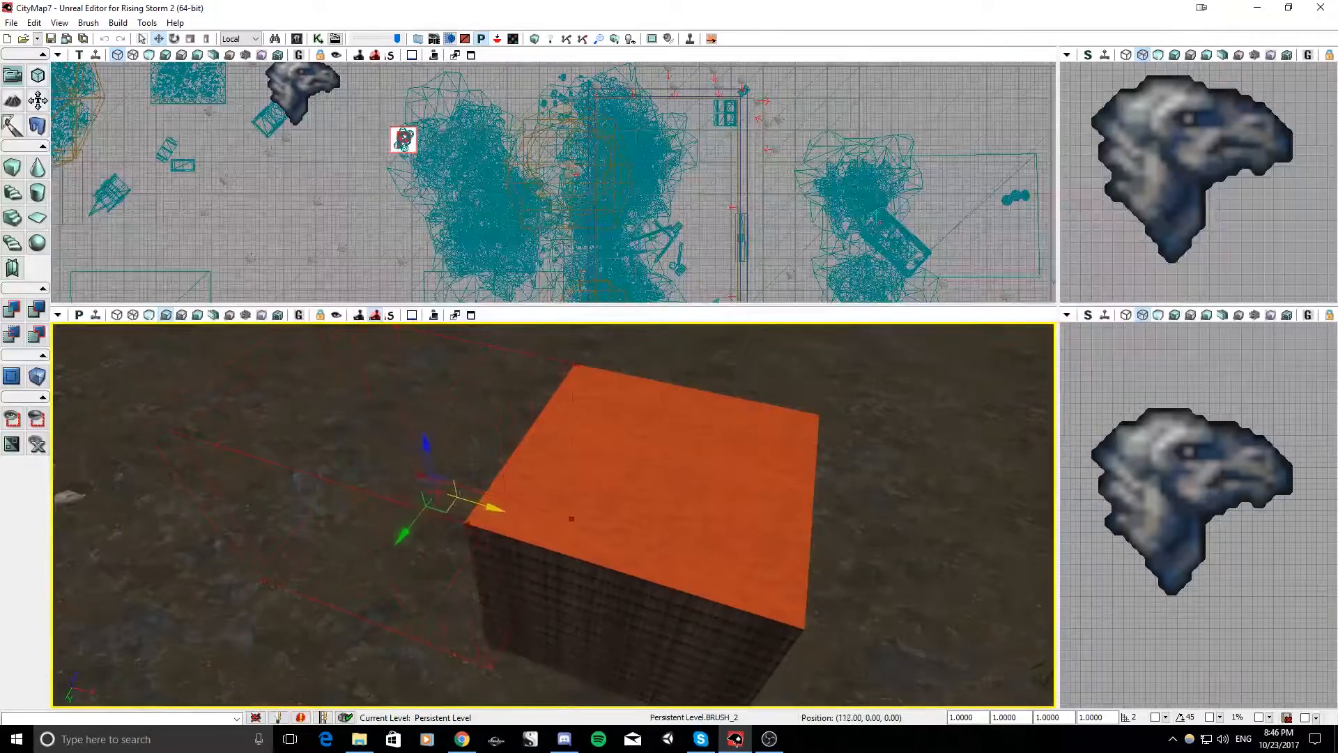
# Build a tetrahedron sphere builder brush beside the test cube with a radius of 256 and a sphere extrapolation of 5
pyautogui.press('a')
pyautogui.moveTo(525, 562); pyautogui.dragTo(484, 563, button='right')
pyautogui.rightClick(38, 244)
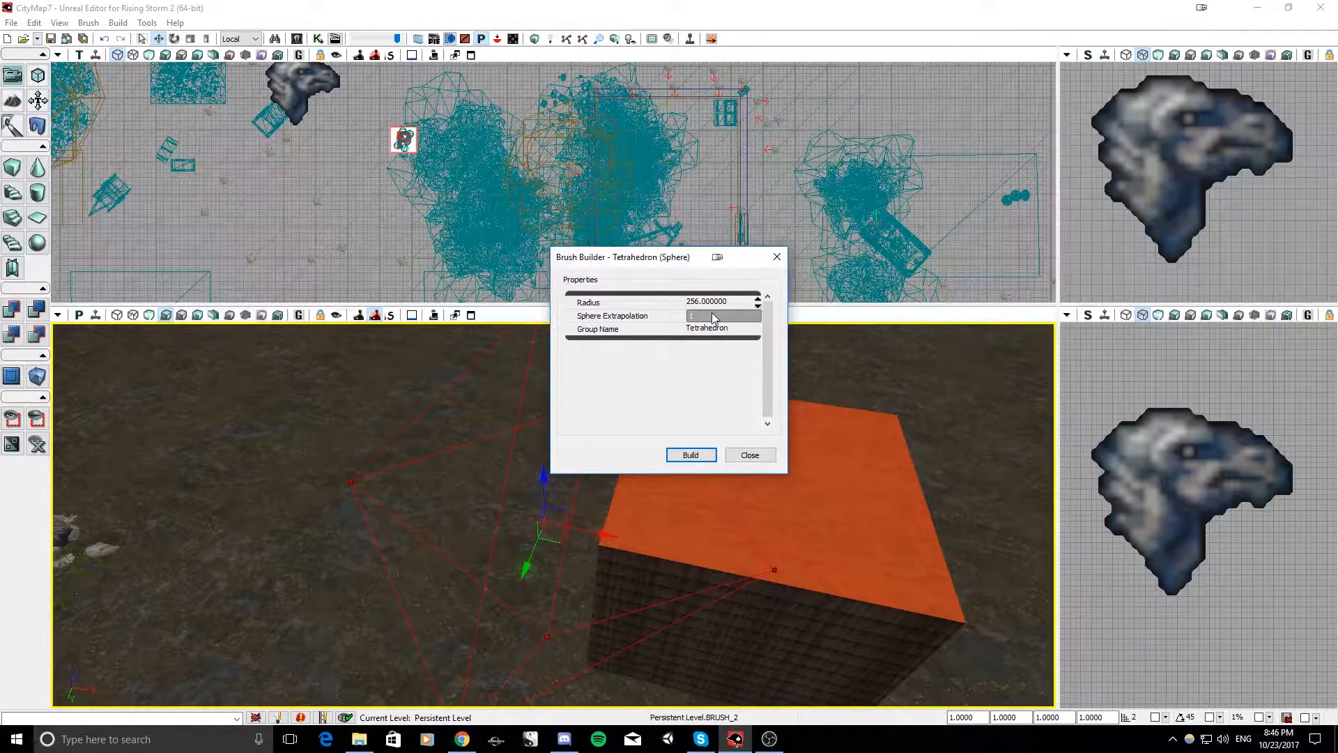
pyautogui.click(708, 317)
pyautogui.write('5')
pyautogui.press('Return')
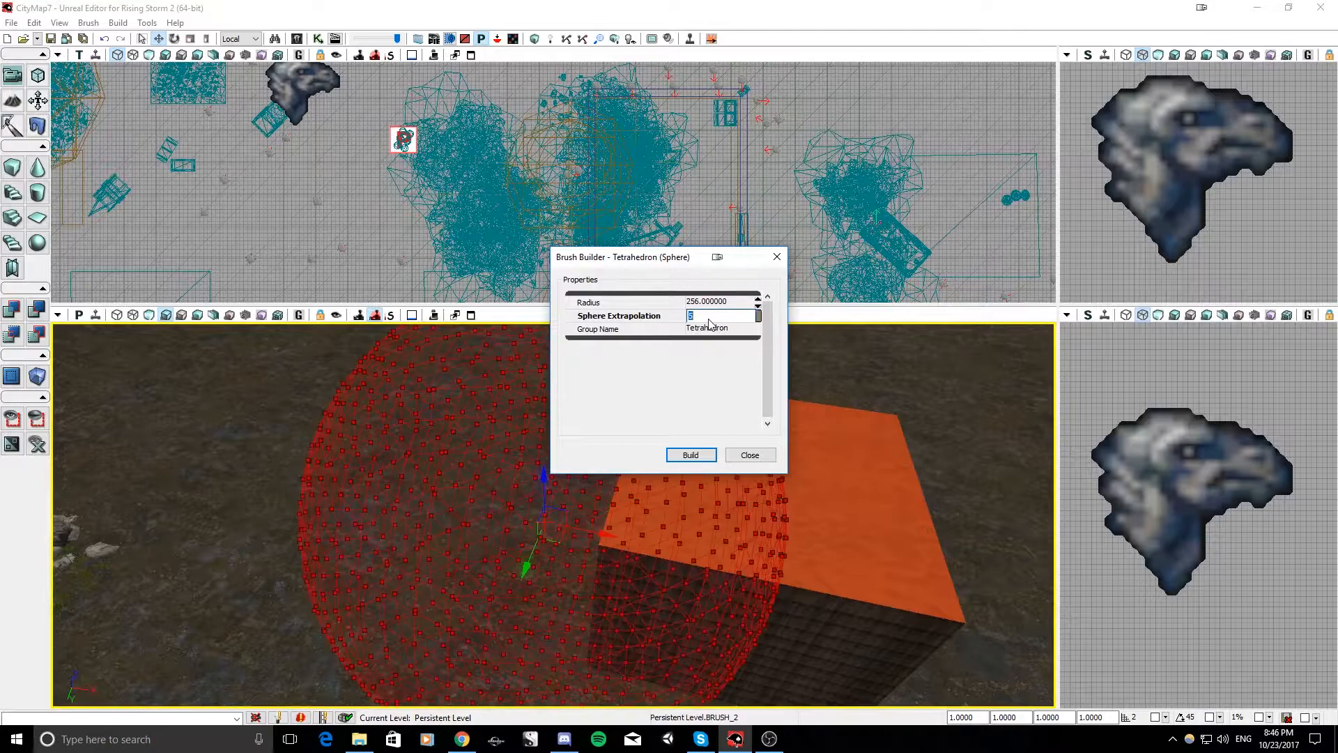
# Rebuild the sphere brush with a sphere extrapolation of 3 and close the brush builder
pyautogui.moveTo(651, 256); pyautogui.dragTo(922, 224)
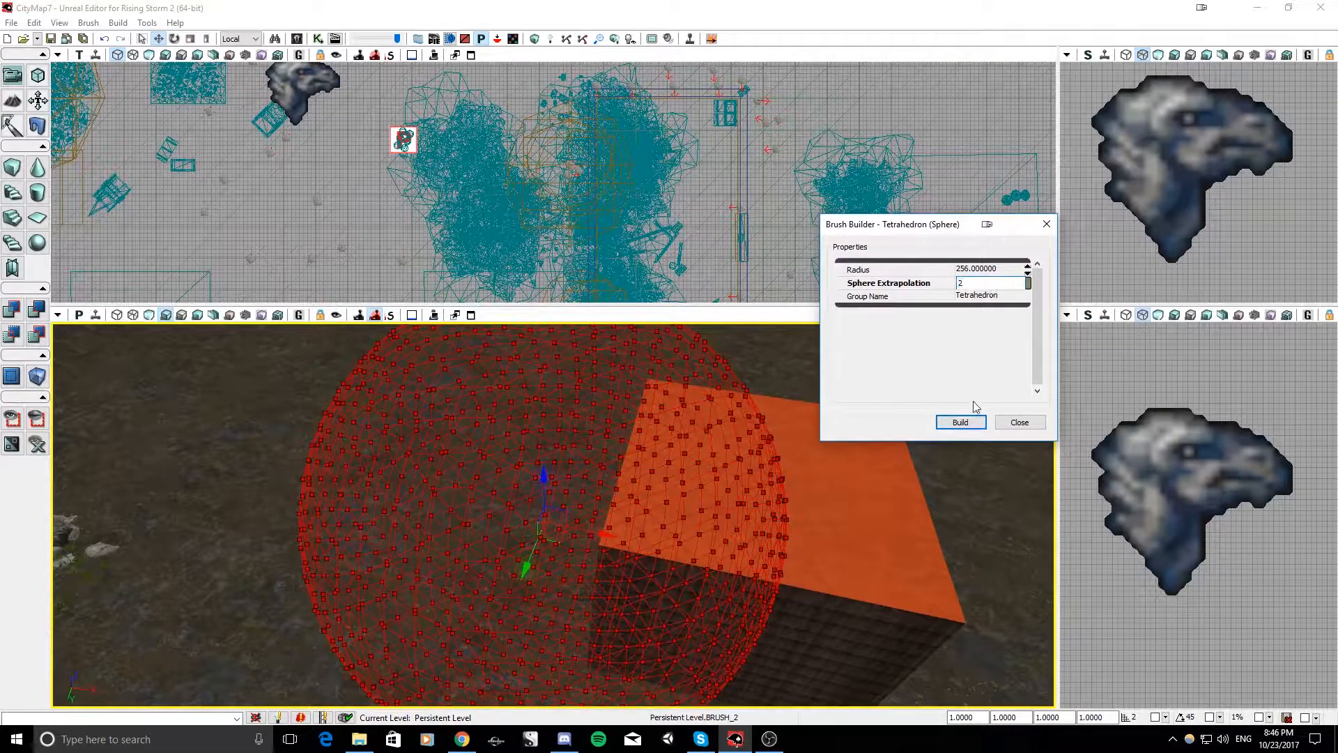
pyautogui.click(961, 421)
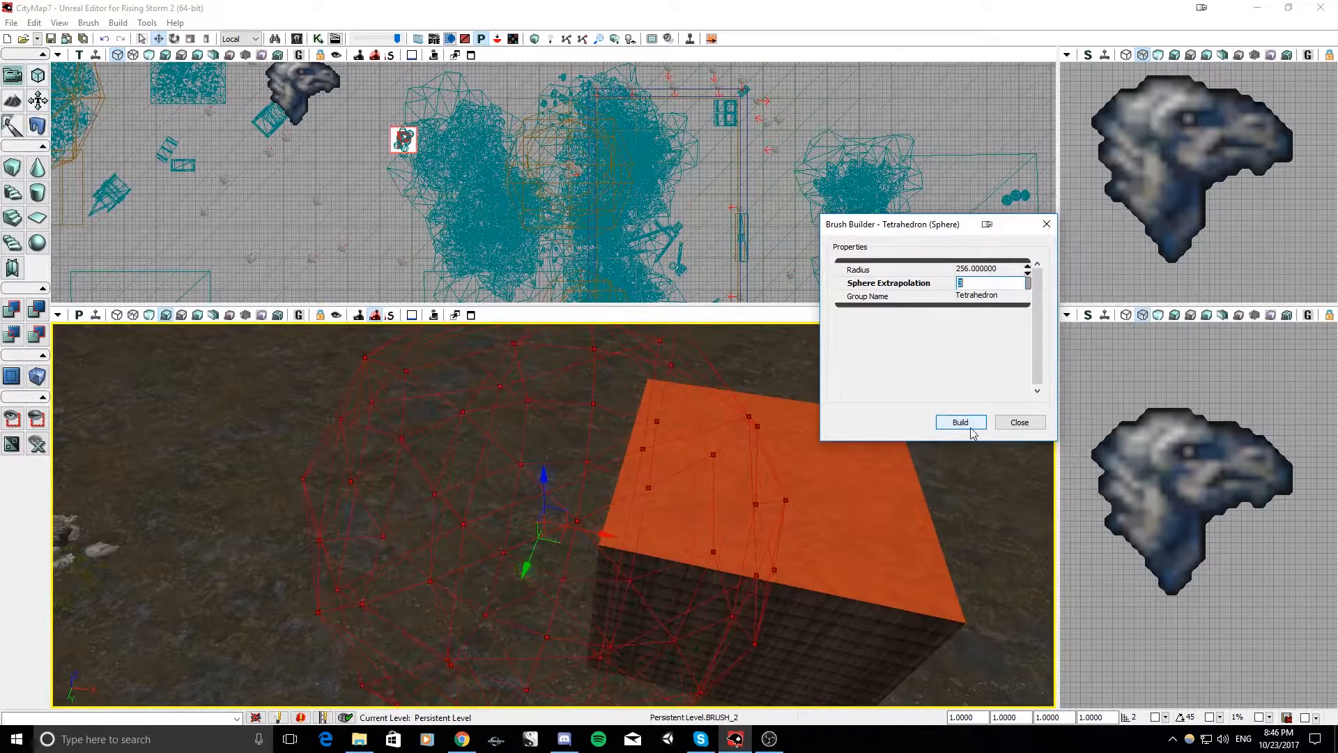
pyautogui.click(1010, 425)
pyautogui.moveTo(994, 419)
pyautogui.mouseDown(button='right')
pyautogui.moveTo(1038, 425)
pyautogui.moveTo(990, 418)
pyautogui.mouseUp(button='right')
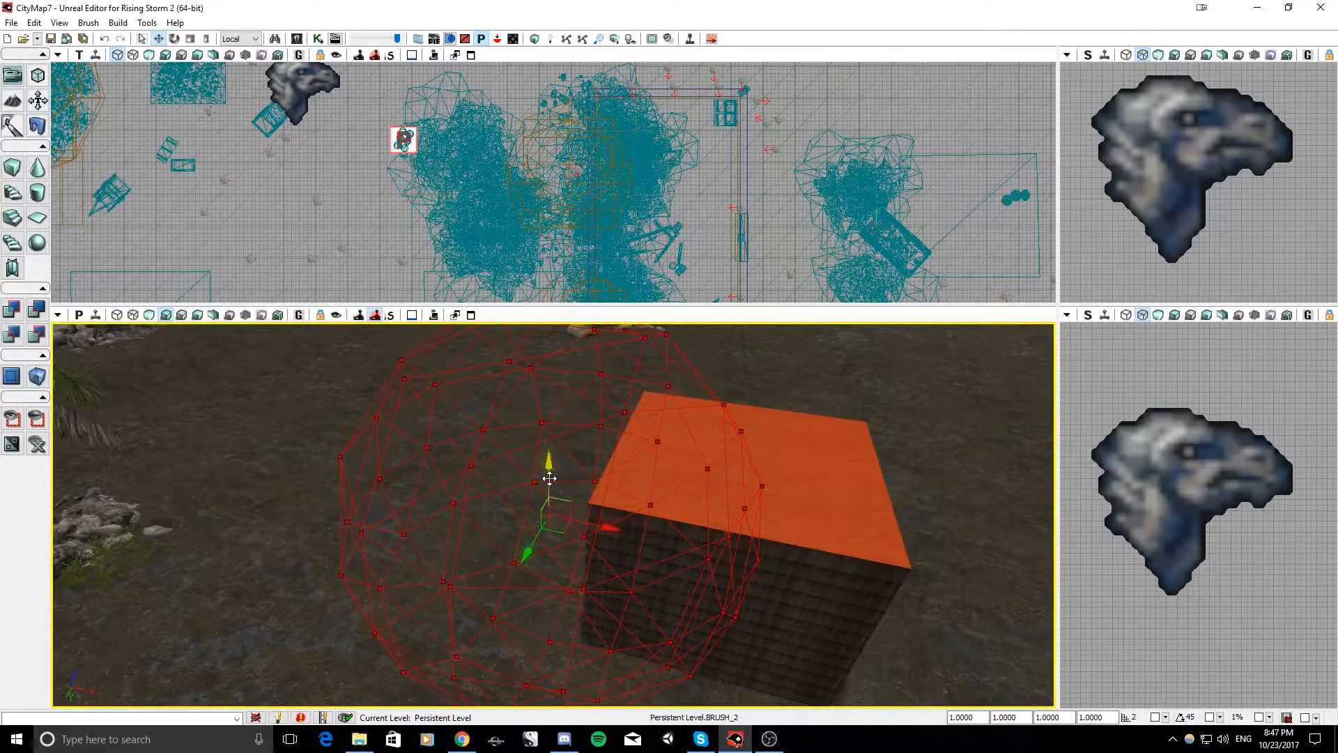
# Position the sphere brush so that it overlaps one side and part of the top of the test cube
pyautogui.moveTo(580, 518); pyautogui.dragTo(597, 522)
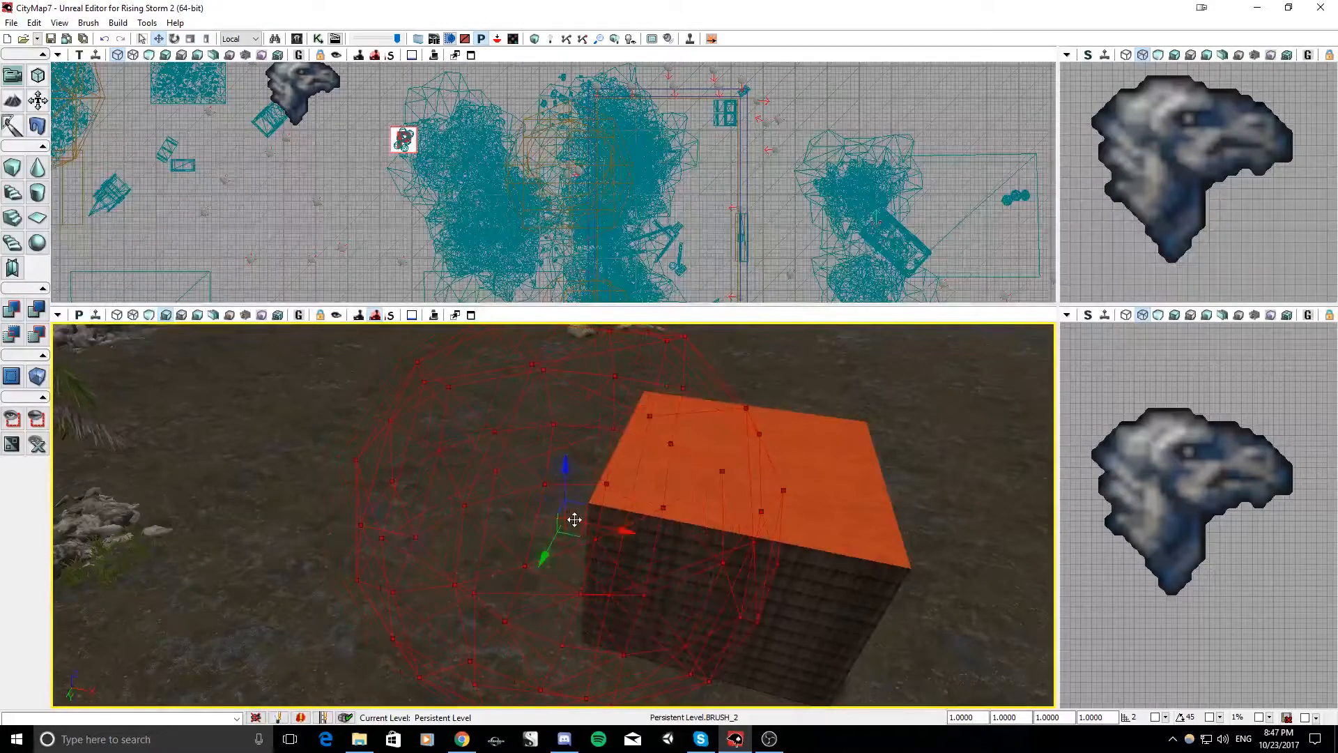
pyautogui.moveTo(559, 504); pyautogui.dragTo(570, 499, button='right')
pyautogui.press('space')
pyautogui.moveTo(548, 465); pyautogui.dragTo(545, 372)
pyautogui.press('space')
pyautogui.moveTo(546, 474)
pyautogui.mouseDown(button='right')
pyautogui.moveTo(605, 433)
pyautogui.moveTo(690, 418)
pyautogui.moveTo(557, 417)
pyautogui.moveTo(551, 481)
pyautogui.moveTo(453, 468)
pyautogui.moveTo(465, 500)
pyautogui.mouseUp(button='right')
pyautogui.moveTo(382, 497); pyautogui.dragTo(381, 498)
pyautogui.moveTo(390, 494); pyautogui.dragTo(496, 477, button='right')
pyautogui.moveTo(500, 472); pyautogui.dragTo(508, 472)
pyautogui.moveTo(508, 473); pyautogui.dragTo(702, 508, button='right')
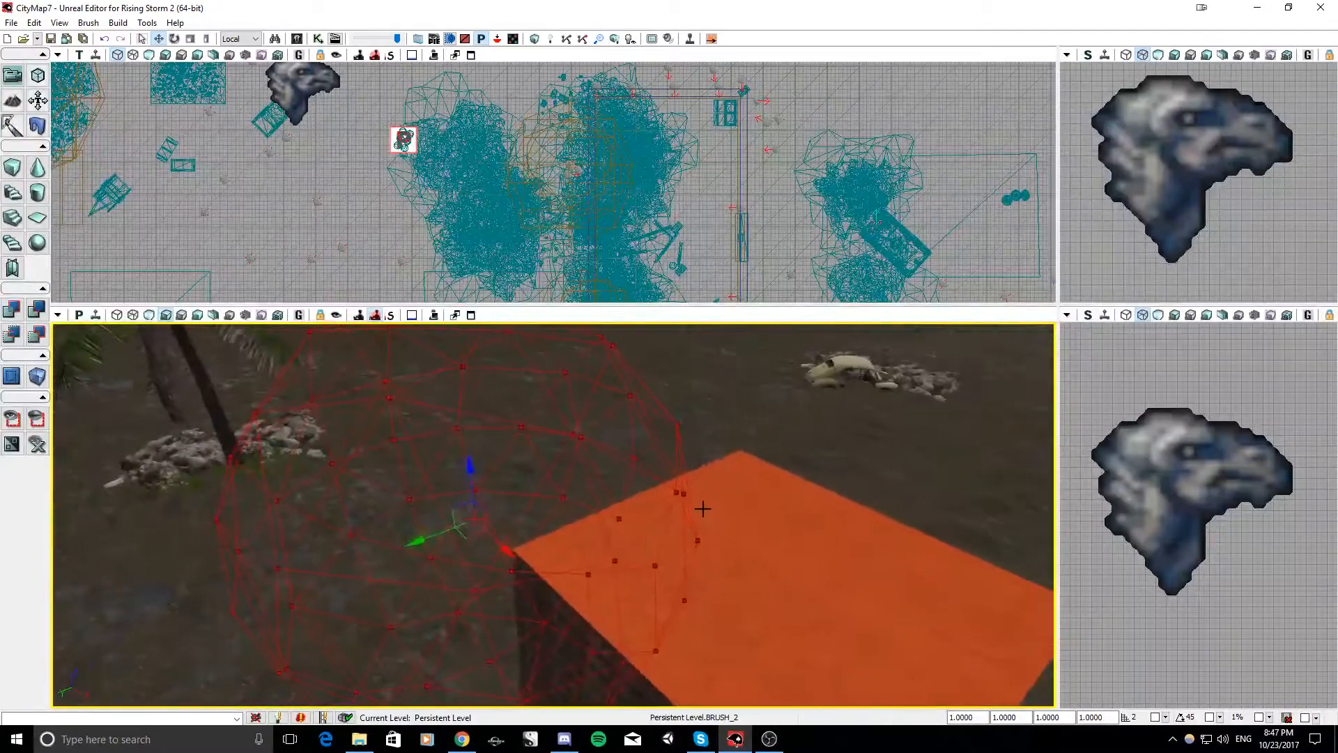
# Enter geometry editing and pull one face of the sphere brush outward on the side facing the cube
pyautogui.click(37, 77)
pyautogui.moveTo(491, 365); pyautogui.dragTo(406, 402, button='right')
pyautogui.click(588, 425)
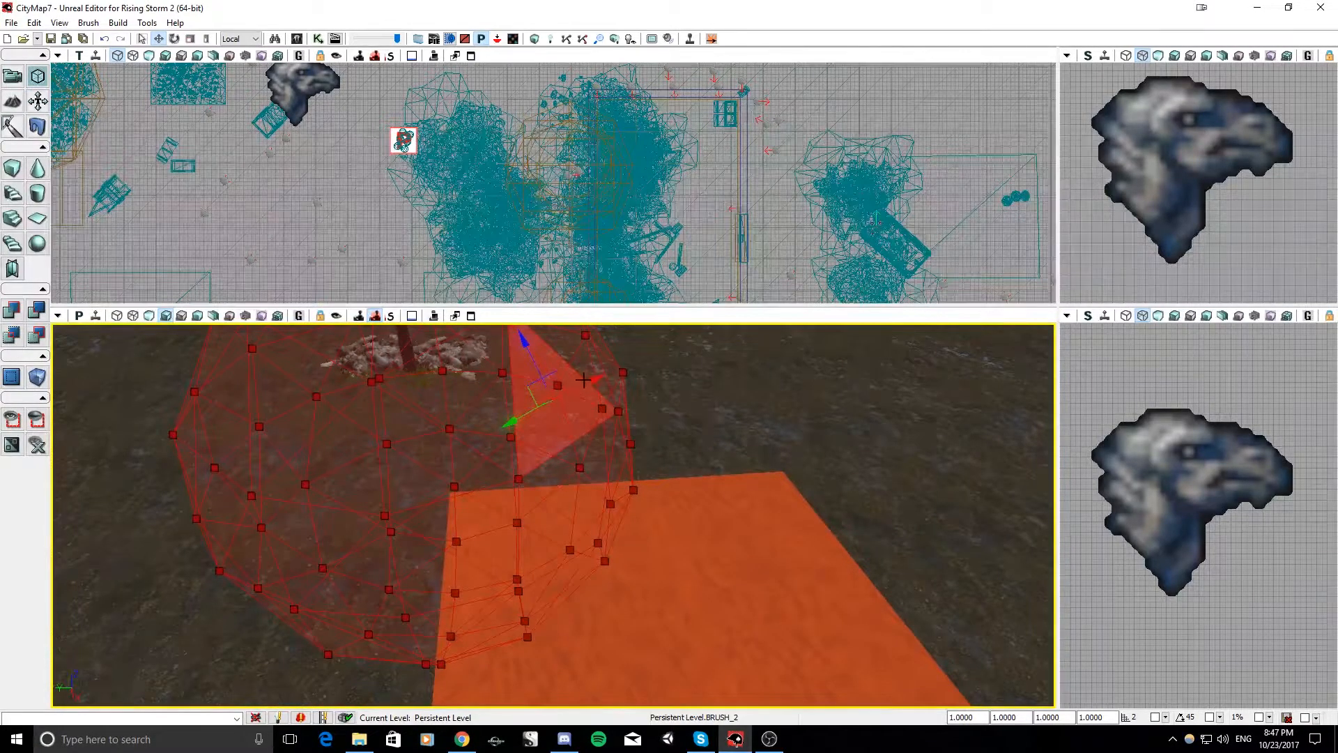
pyautogui.moveTo(594, 380); pyautogui.dragTo(699, 332)
pyautogui.moveTo(594, 379)
pyautogui.mouseDown(button='right')
pyautogui.moveTo(676, 345)
pyautogui.moveTo(603, 412)
pyautogui.moveTo(636, 391)
pyautogui.moveTo(561, 429)
pyautogui.mouseUp(button='right')
# Pull a second, neighbouring face of the sphere brush out across the cube's top and adjust its position
pyautogui.click(630, 459)
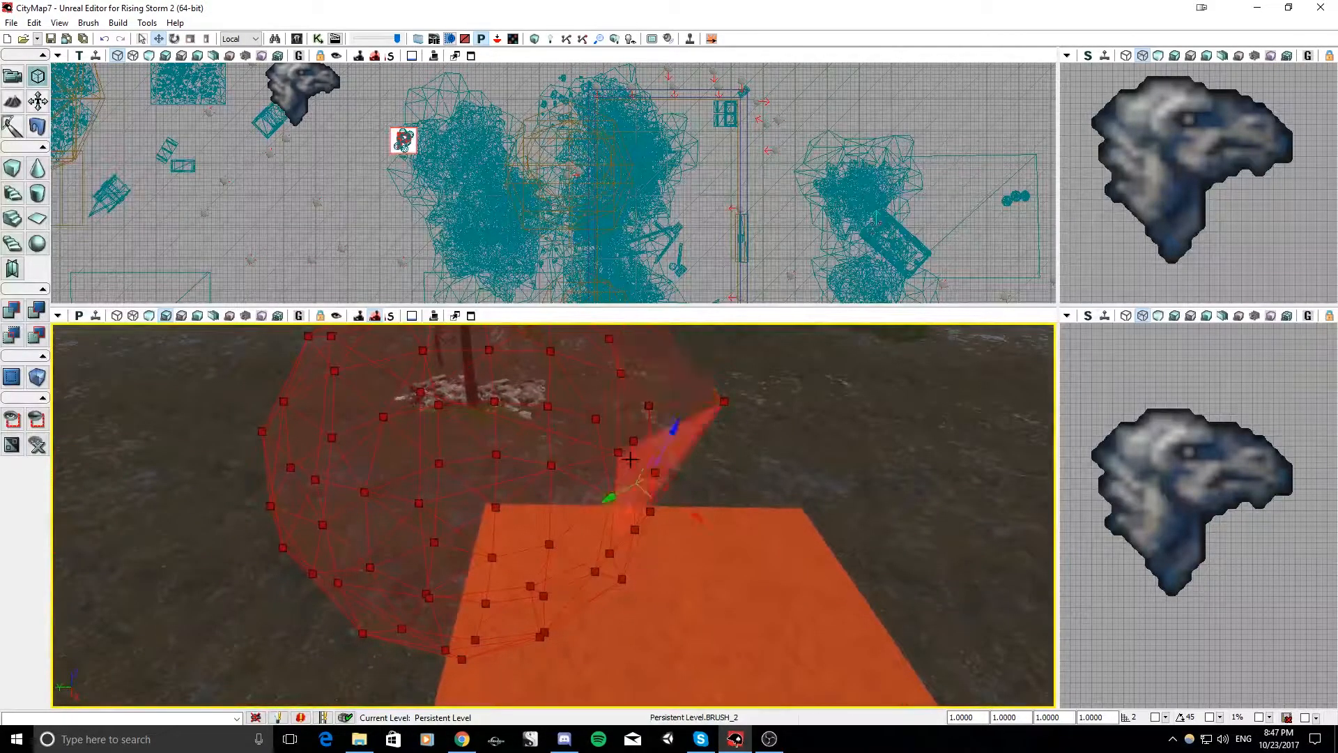
pyautogui.moveTo(678, 510); pyautogui.dragTo(696, 480)
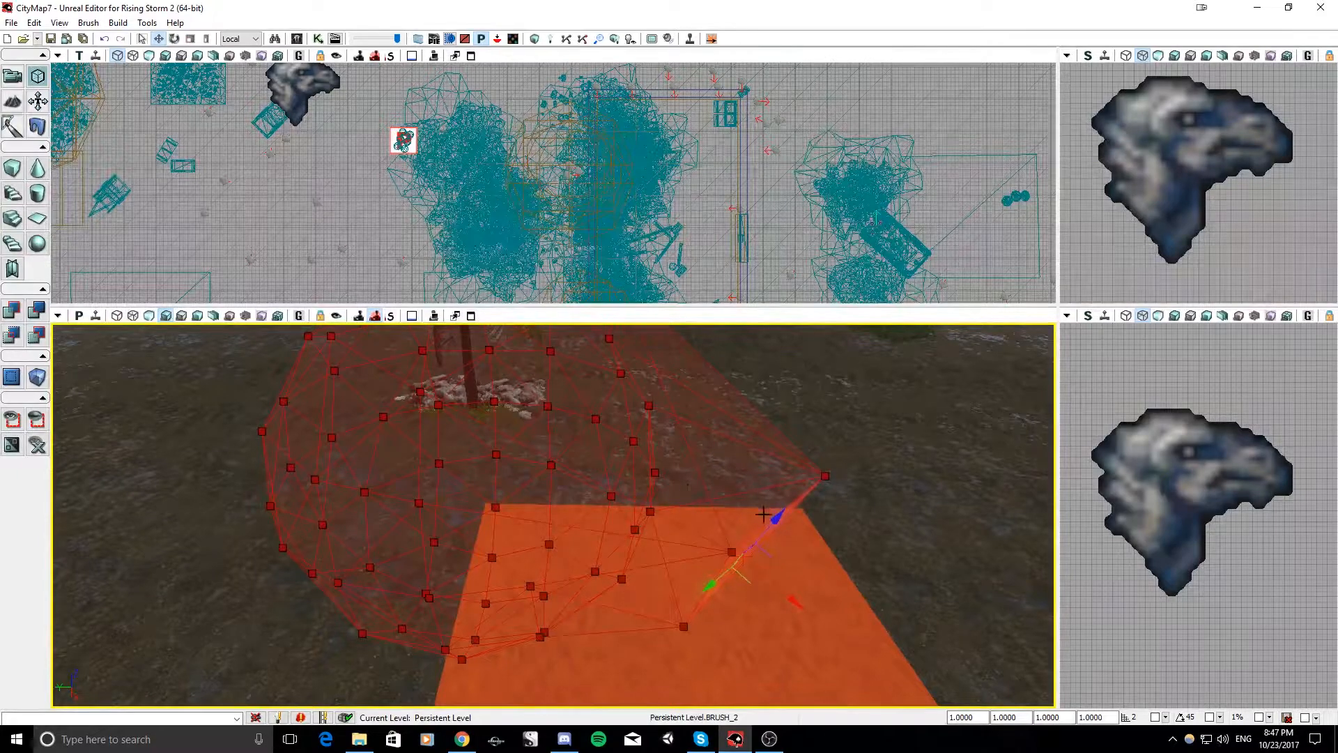
pyautogui.moveTo(775, 517); pyautogui.dragTo(793, 502, button='right')
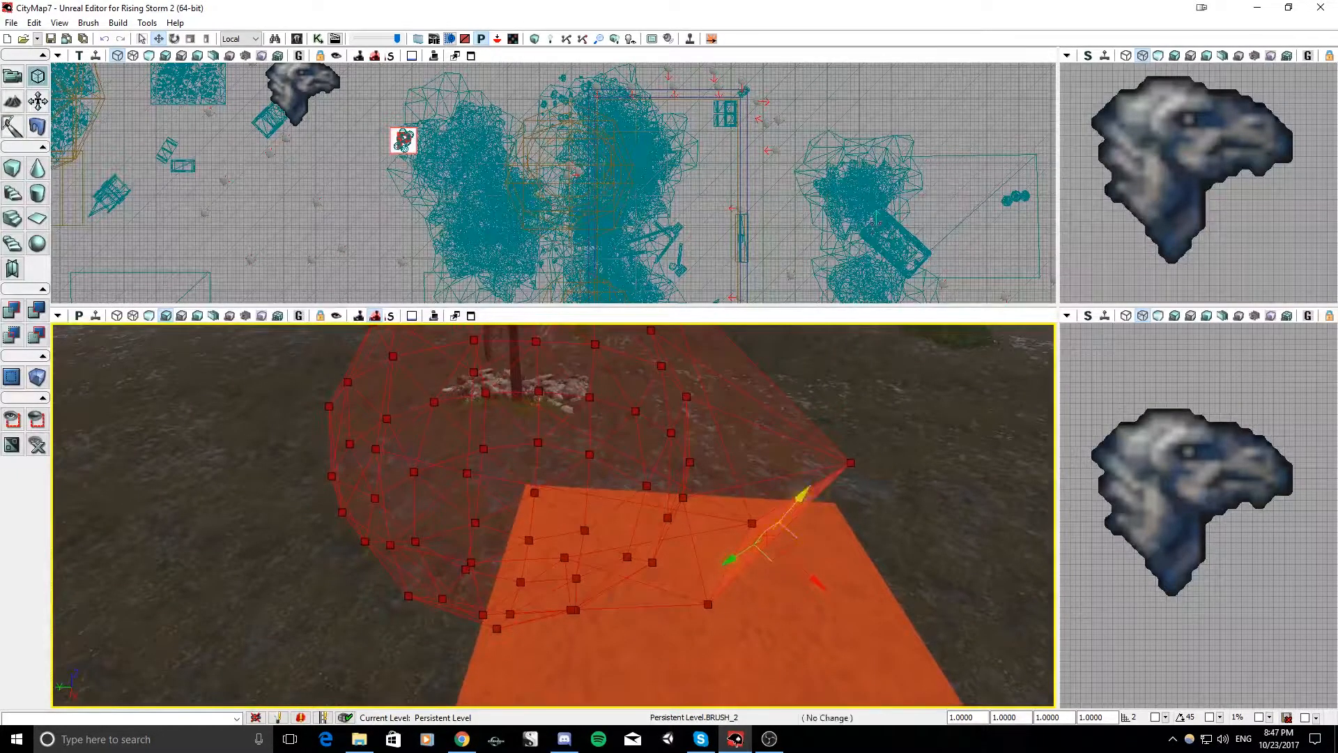
pyautogui.moveTo(810, 486); pyautogui.dragTo(730, 579)
pyautogui.moveTo(729, 579)
pyautogui.mouseDown(button='right')
pyautogui.moveTo(725, 488)
pyautogui.moveTo(722, 566)
pyautogui.mouseUp(button='right')
pyautogui.moveTo(234, 331)
pyautogui.mouseDown(button='right')
pyautogui.moveTo(221, 316)
pyautogui.moveTo(234, 332)
pyautogui.mouseUp(button='right')
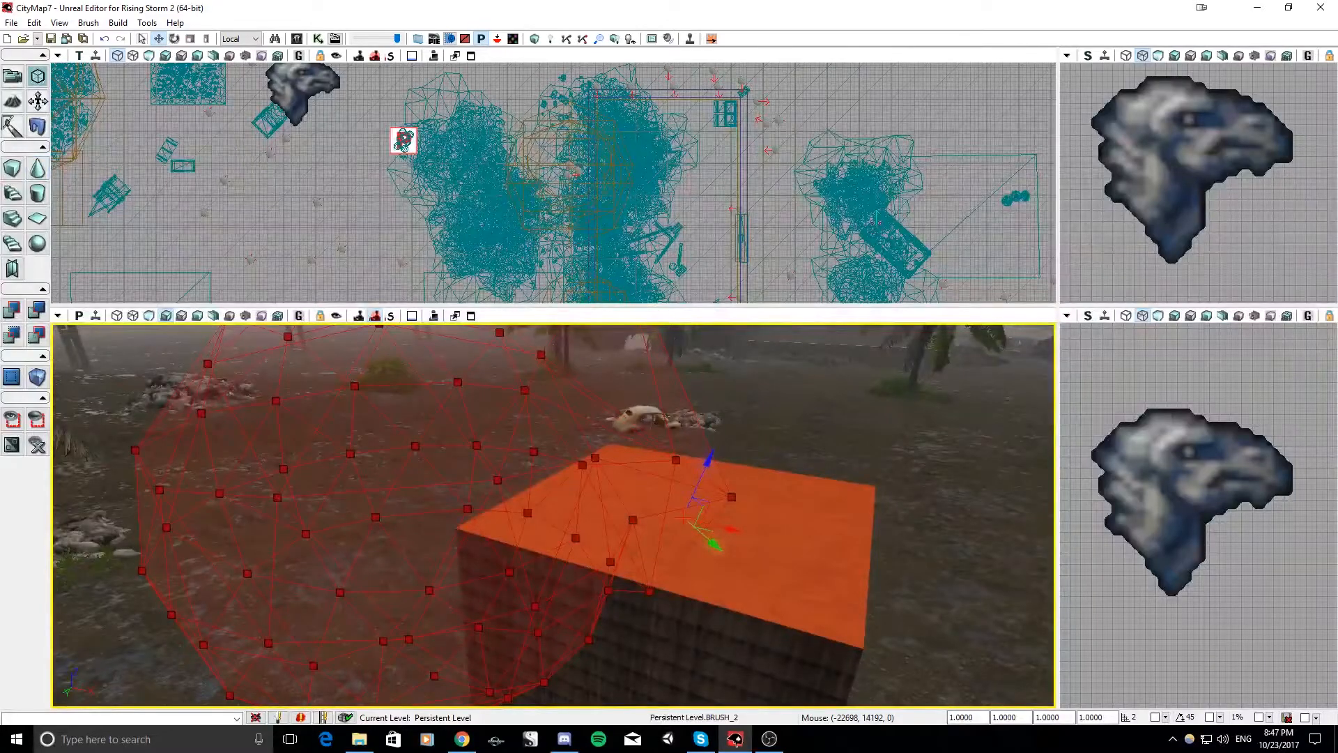
# Leave geometry editing and subtract the reshaped sphere brush from the test cube
pyautogui.click(12, 85)
pyautogui.moveTo(479, 418)
pyautogui.mouseDown(button='right')
pyautogui.moveTo(461, 415)
pyautogui.moveTo(498, 450)
pyautogui.moveTo(432, 411)
pyautogui.moveTo(450, 416)
pyautogui.mouseUp(button='right')
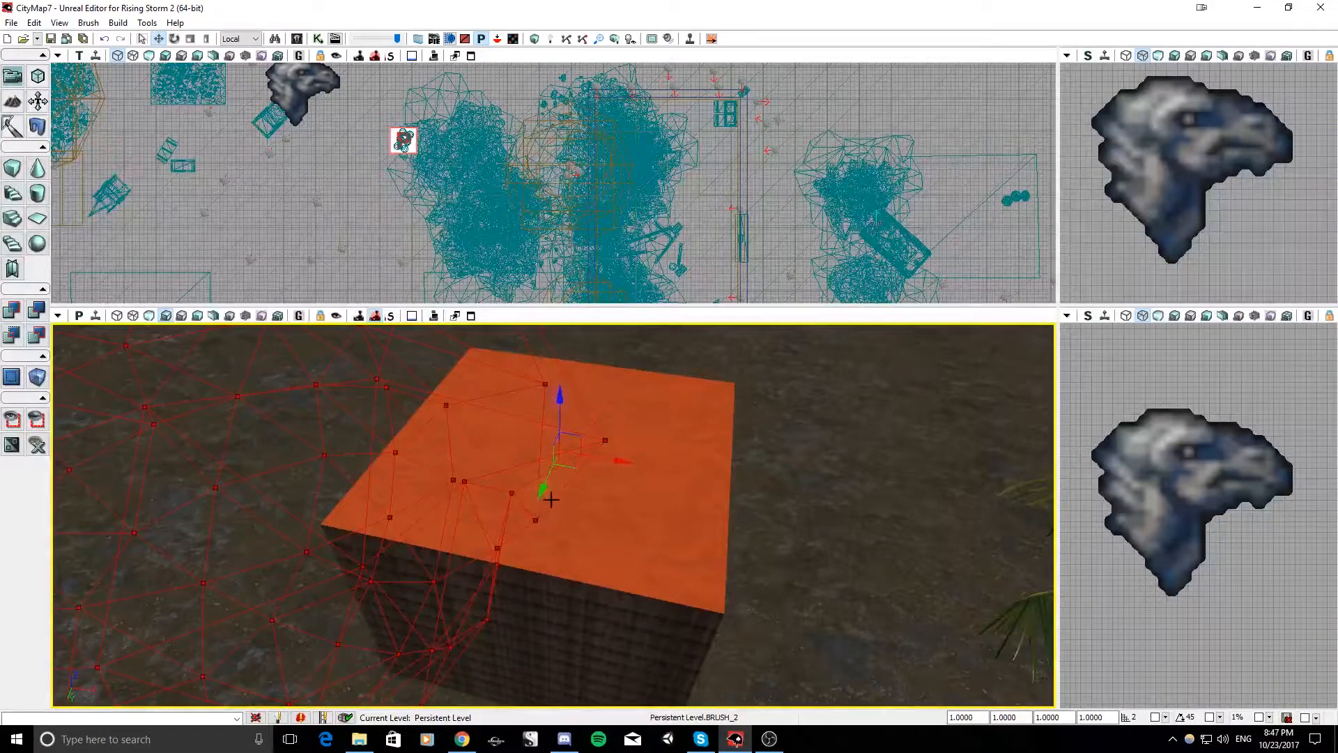
pyautogui.click(36, 314)
pyautogui.moveTo(136, 353); pyautogui.dragTo(292, 438, button='right')
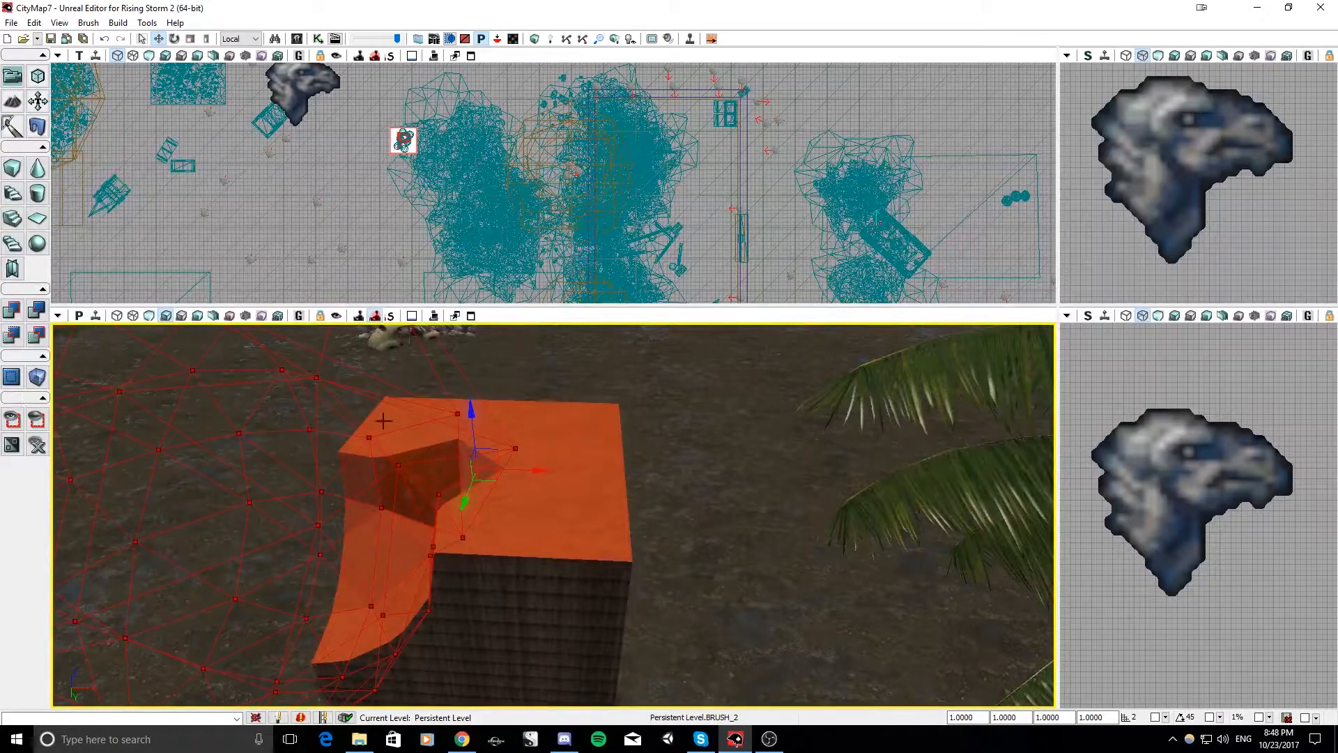
# Locate the mesh asset of the nearby car wreck in the Content Browser and return to the level
pyautogui.moveTo(537, 534); pyautogui.dragTo(507, 464, button='right')
pyautogui.rightClick(499, 454)
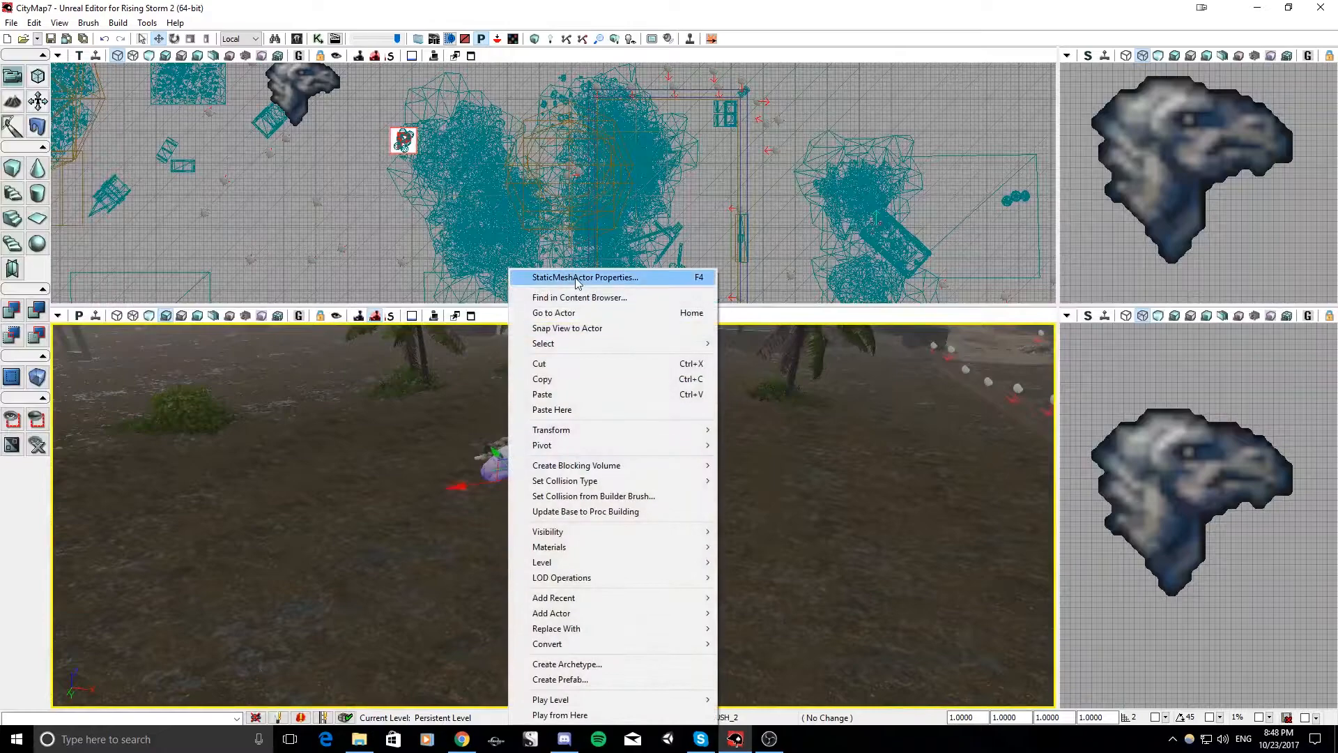
pyautogui.click(579, 295)
pyautogui.moveTo(550, 485); pyautogui.dragTo(541, 483, button='right')
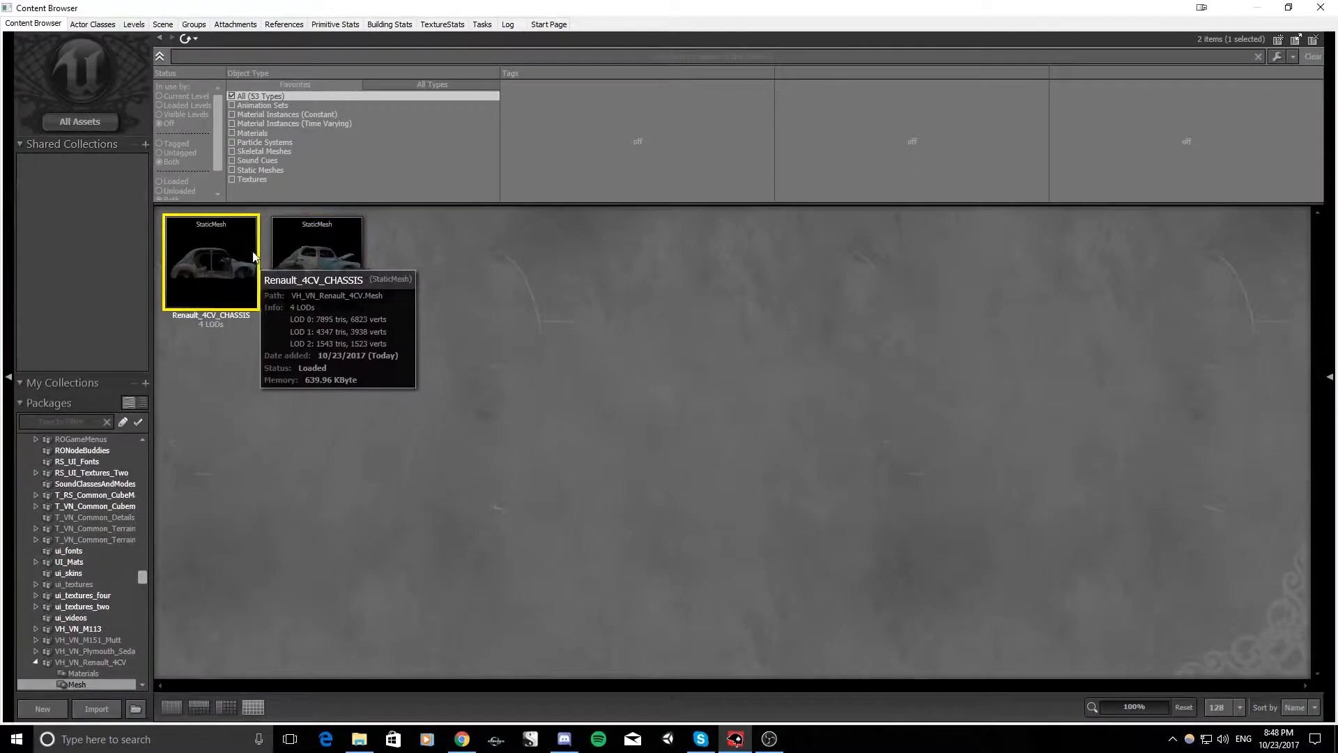
pyautogui.moveTo(411, 7)
pyautogui.mouseDown()
pyautogui.moveTo(388, 43)
pyautogui.moveTo(402, 0)
pyautogui.mouseUp()
# Select the builder brush and rebuild it as a cylinder next to the carved cube
pyautogui.moveTo(493, 462); pyautogui.dragTo(501, 511, button='right')
pyautogui.click(519, 456)
pyautogui.moveTo(687, 585); pyautogui.dragTo(683, 586, button='right')
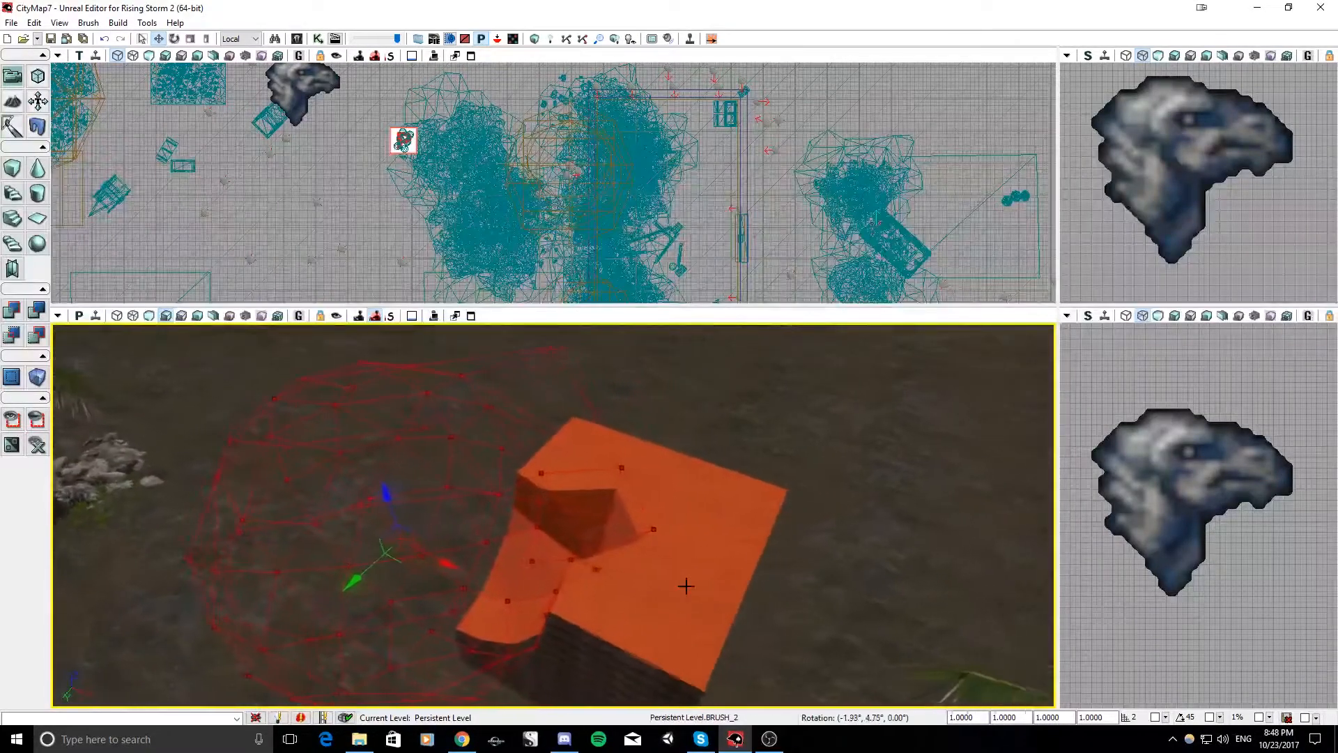
pyautogui.click(36, 195)
pyautogui.moveTo(452, 501); pyautogui.dragTo(425, 480, button='right')
pyautogui.press('space')
pyautogui.press('space')
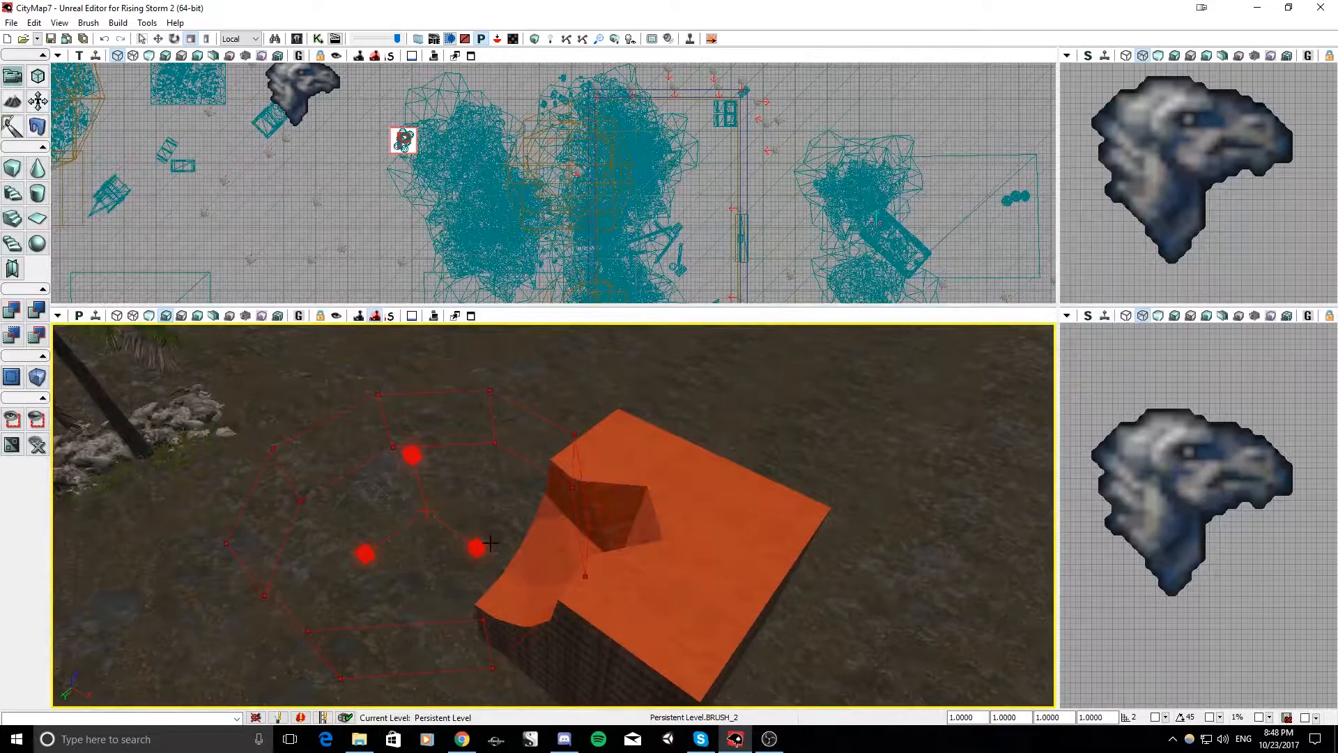
pyautogui.moveTo(446, 480)
pyautogui.mouseDown(button='right')
pyautogui.moveTo(464, 490)
pyautogui.moveTo(447, 481)
pyautogui.mouseUp(button='right')
pyautogui.press('space')
pyautogui.press('space')
# Move the cylinder brush into an uncut side of the cube, lower it below the top surface and subtract it
pyautogui.moveTo(408, 494)
pyautogui.mouseDown()
pyautogui.moveTo(363, 492)
pyautogui.moveTo(363, 547)
pyautogui.moveTo(808, 550)
pyautogui.moveTo(826, 481)
pyautogui.moveTo(877, 492)
pyautogui.mouseUp()
pyautogui.moveTo(877, 491)
pyautogui.mouseDown(button='right')
pyautogui.moveTo(697, 428)
pyautogui.moveTo(454, 383)
pyautogui.mouseUp(button='right')
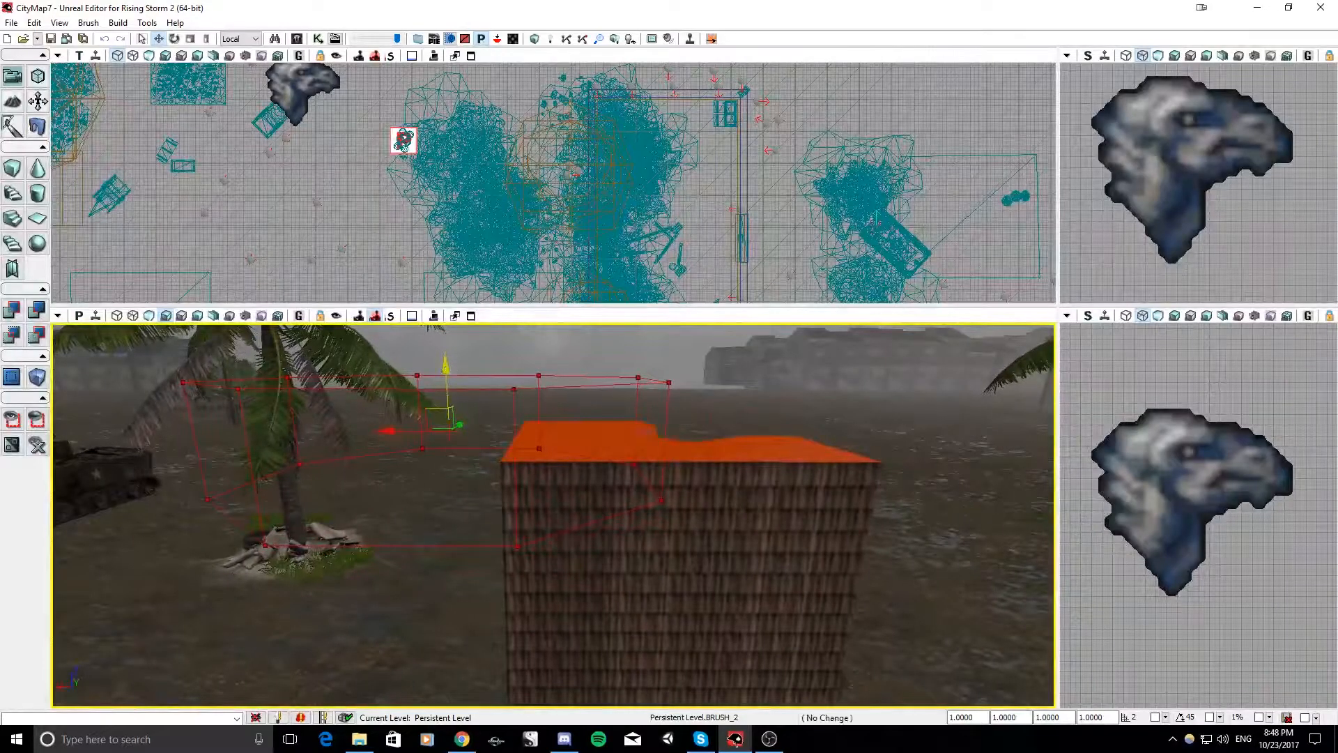
pyautogui.moveTo(451, 460); pyautogui.dragTo(450, 444)
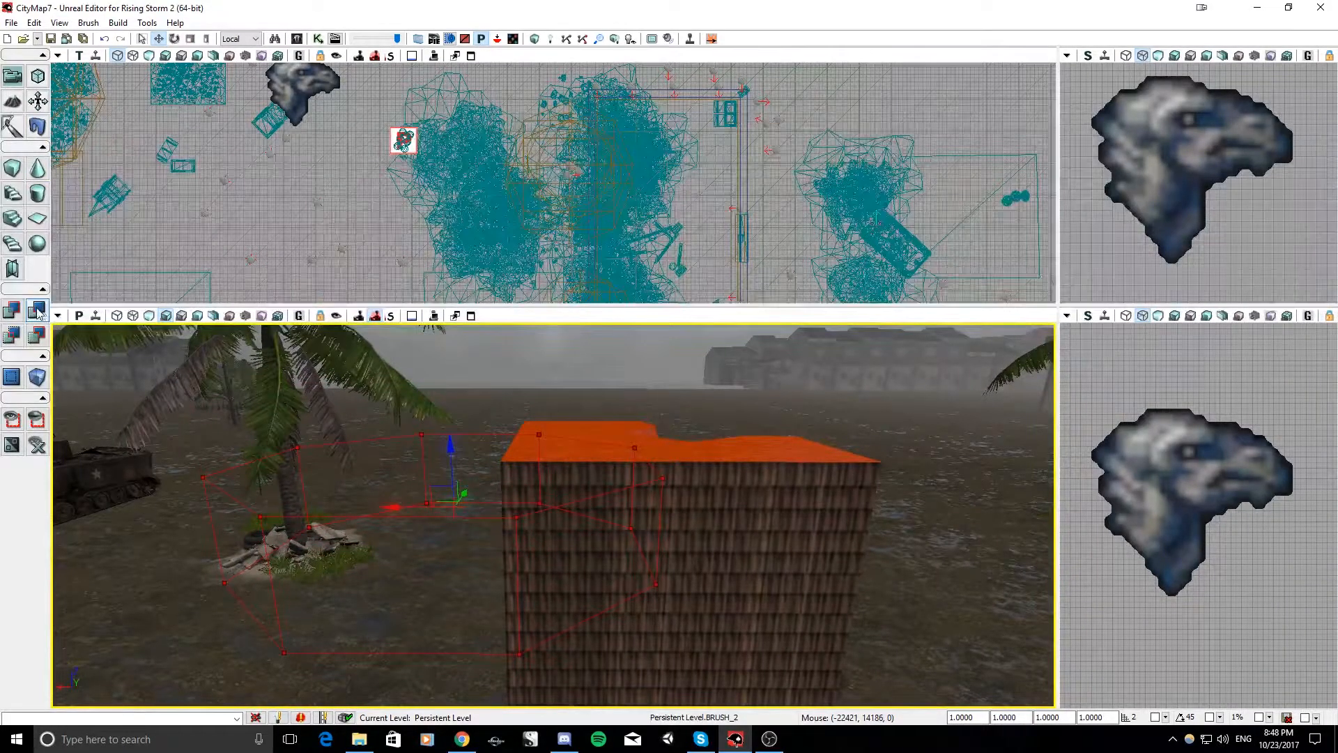
pyautogui.moveTo(450, 444)
pyautogui.mouseDown(button='right')
pyautogui.moveTo(600, 419)
pyautogui.moveTo(662, 443)
pyautogui.moveTo(753, 443)
pyautogui.moveTo(738, 462)
pyautogui.moveTo(854, 446)
pyautogui.moveTo(638, 502)
pyautogui.moveTo(602, 463)
pyautogui.moveTo(512, 472)
pyautogui.moveTo(492, 458)
pyautogui.mouseUp(button='right')
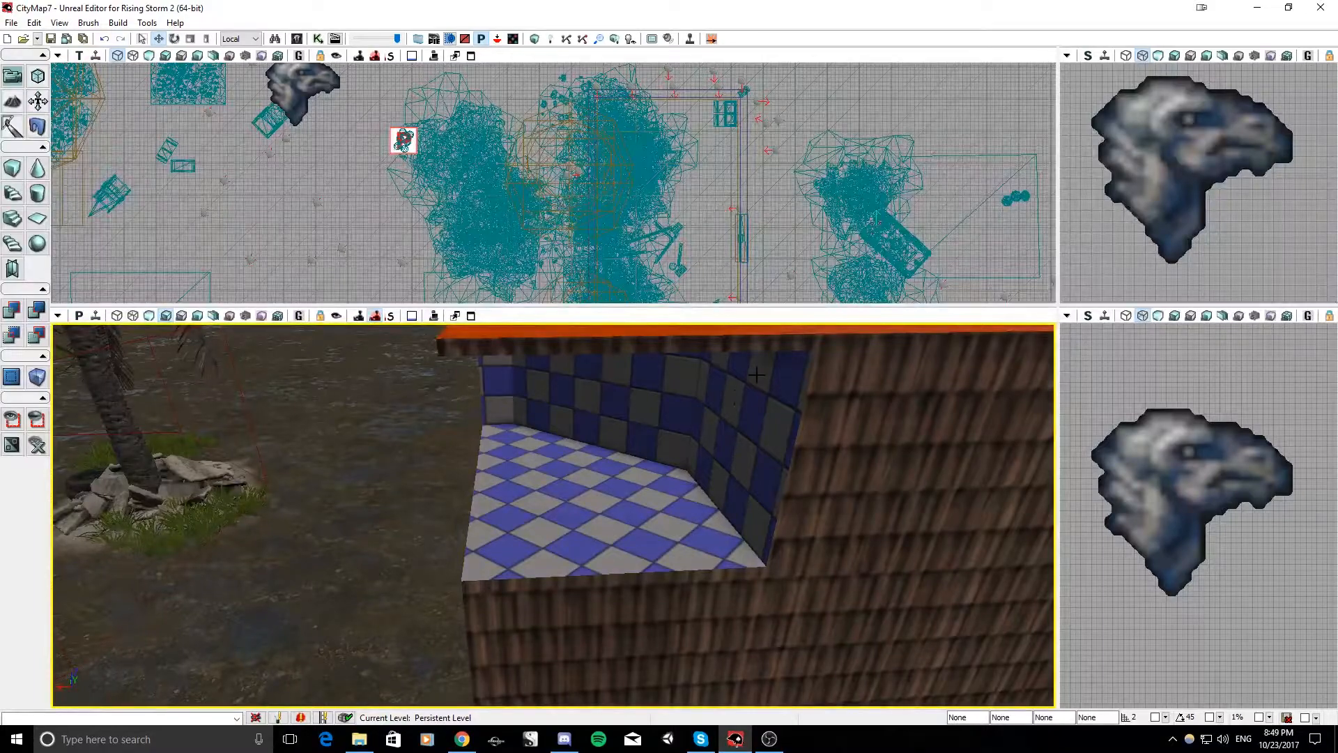
# Examine the new recess in the cube's side by selecting its checkered inner wall faces
pyautogui.moveTo(782, 380); pyautogui.dragTo(780, 322, button='right')
pyautogui.moveTo(753, 504); pyautogui.dragTo(751, 486, button='right')
pyautogui.click(805, 428)
pyautogui.click(490, 459)
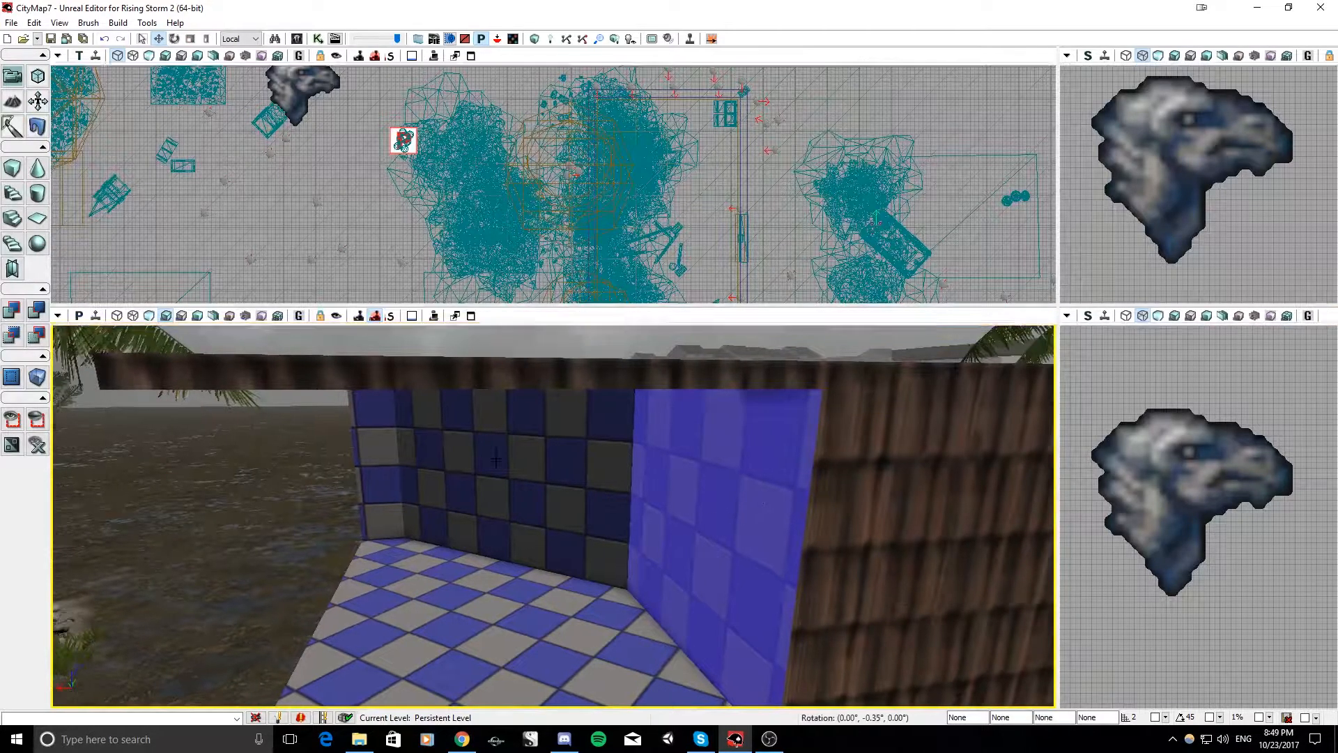
pyautogui.click(360, 421)
pyautogui.moveTo(360, 421); pyautogui.dragTo(560, 410, button='right')
pyautogui.moveTo(711, 424)
pyautogui.mouseDown(button='right')
pyautogui.moveTo(765, 398)
pyautogui.moveTo(718, 435)
pyautogui.mouseUp(button='right')
# Try to apply the M_VN_TreeBarkMaster_bump material to the checkered wall inside the recess, and undo the last change
pyautogui.click(751, 428)
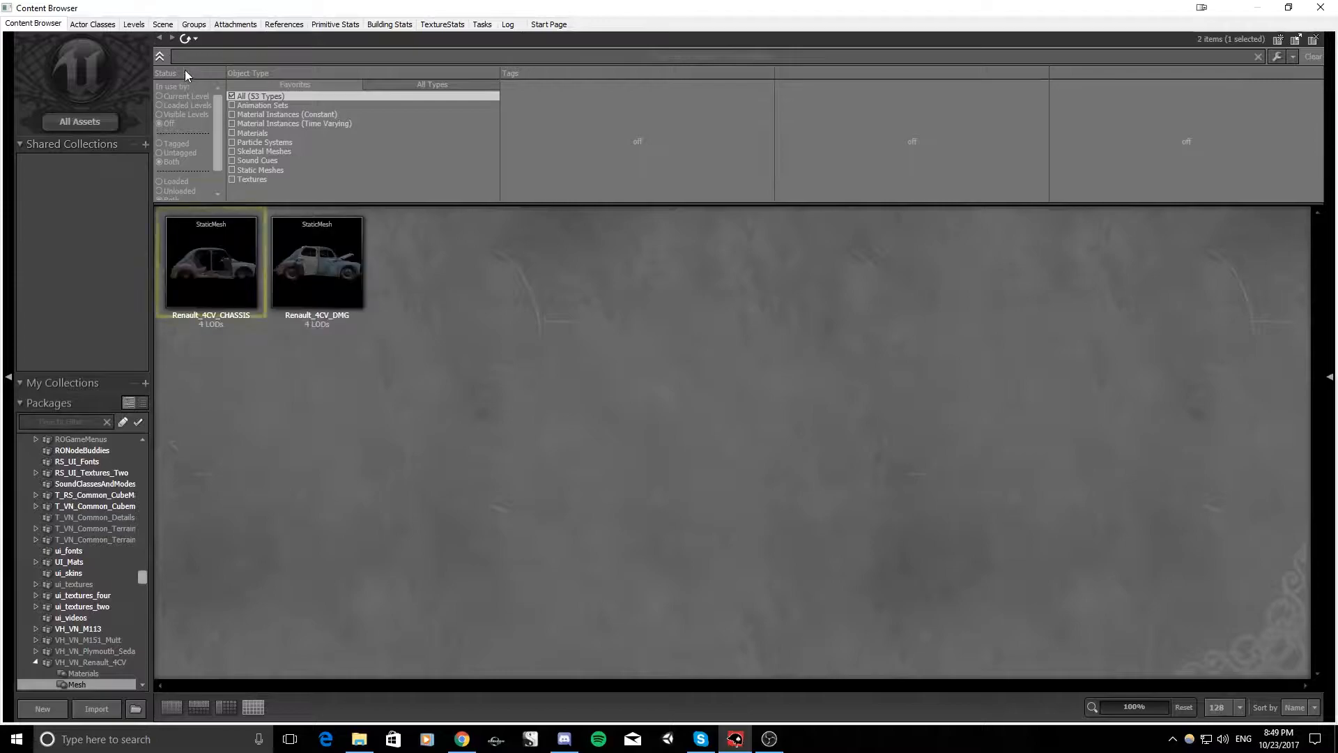
pyautogui.click(155, 38)
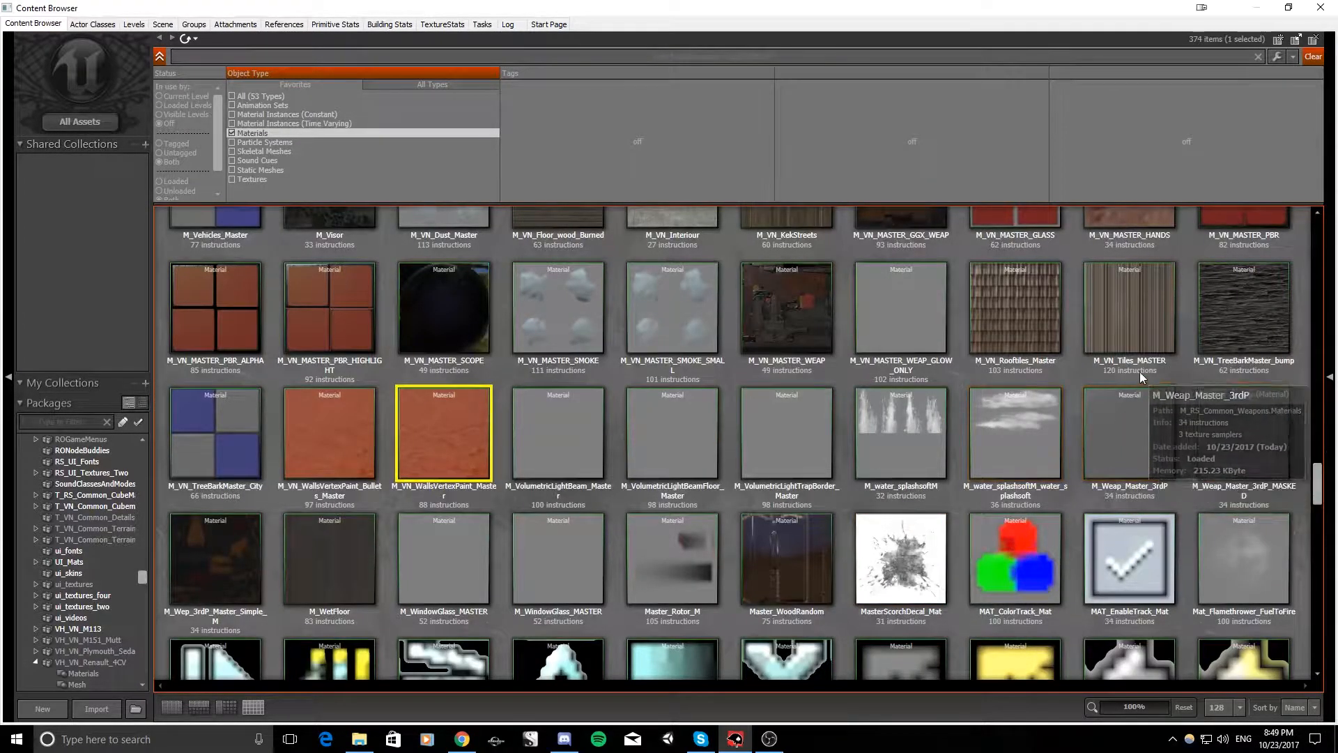
pyautogui.click(1243, 330)
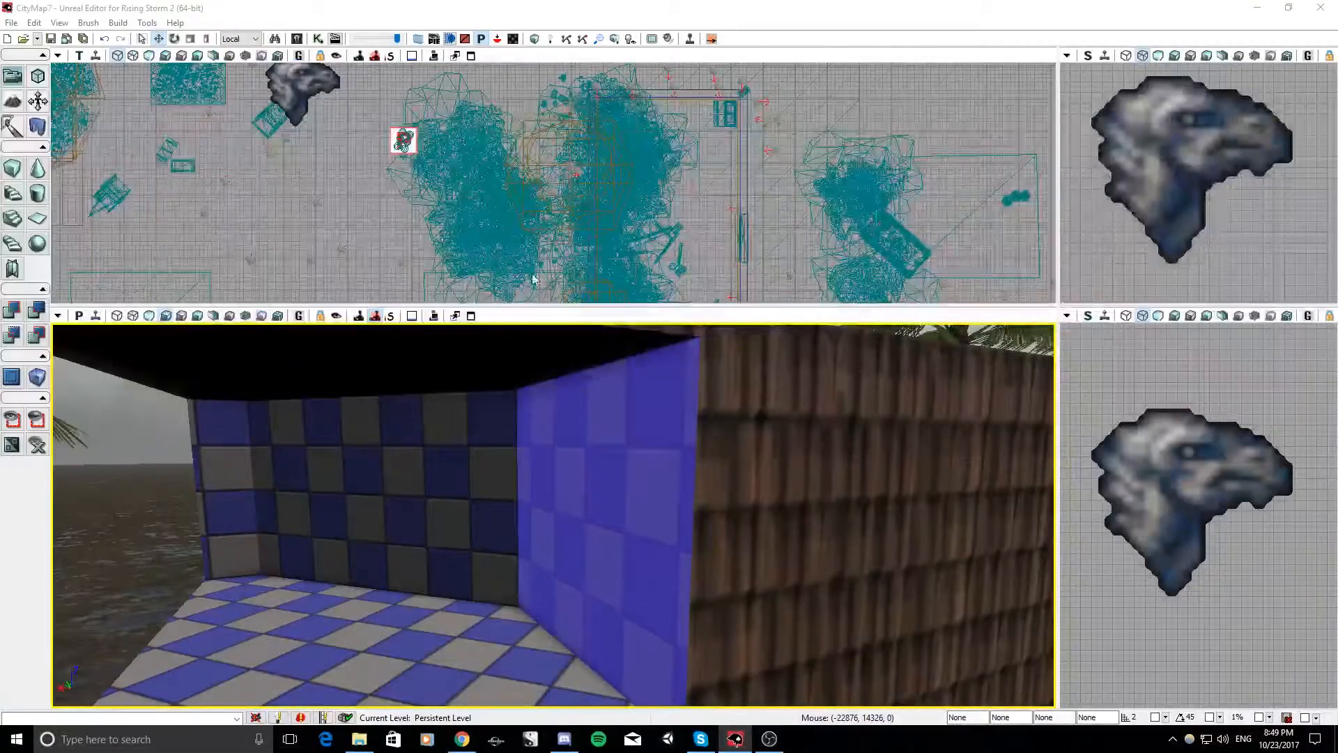
pyautogui.moveTo(626, 414); pyautogui.dragTo(584, 429, button='right')
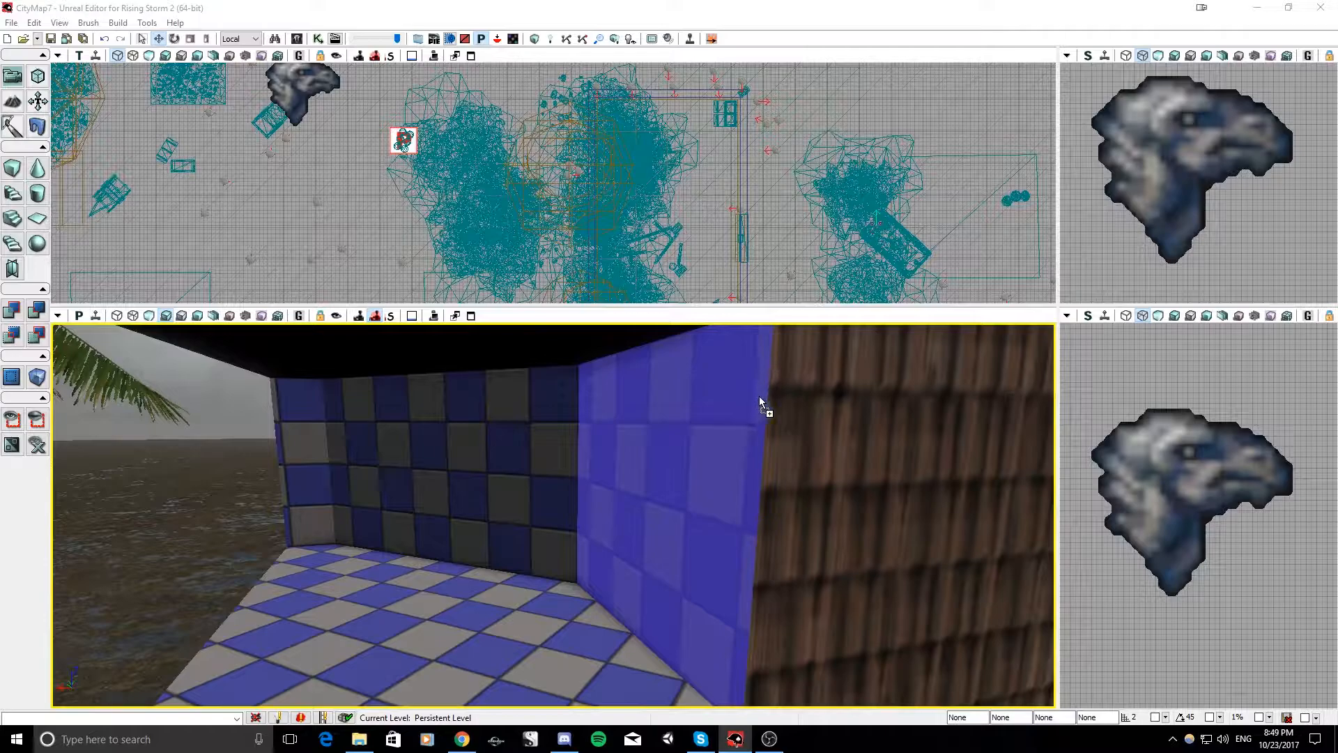
pyautogui.moveTo(760, 398); pyautogui.dragTo(759, 395)
pyautogui.moveTo(683, 464); pyautogui.dragTo(791, 532, button='right')
pyautogui.hotkey('ctrl', 'z')
# Move the builder brush away from the recess, rebuild it as a box over the carved cube and scale it within the cube's footprint
pyautogui.moveTo(745, 476); pyautogui.dragTo(711, 478, button='right')
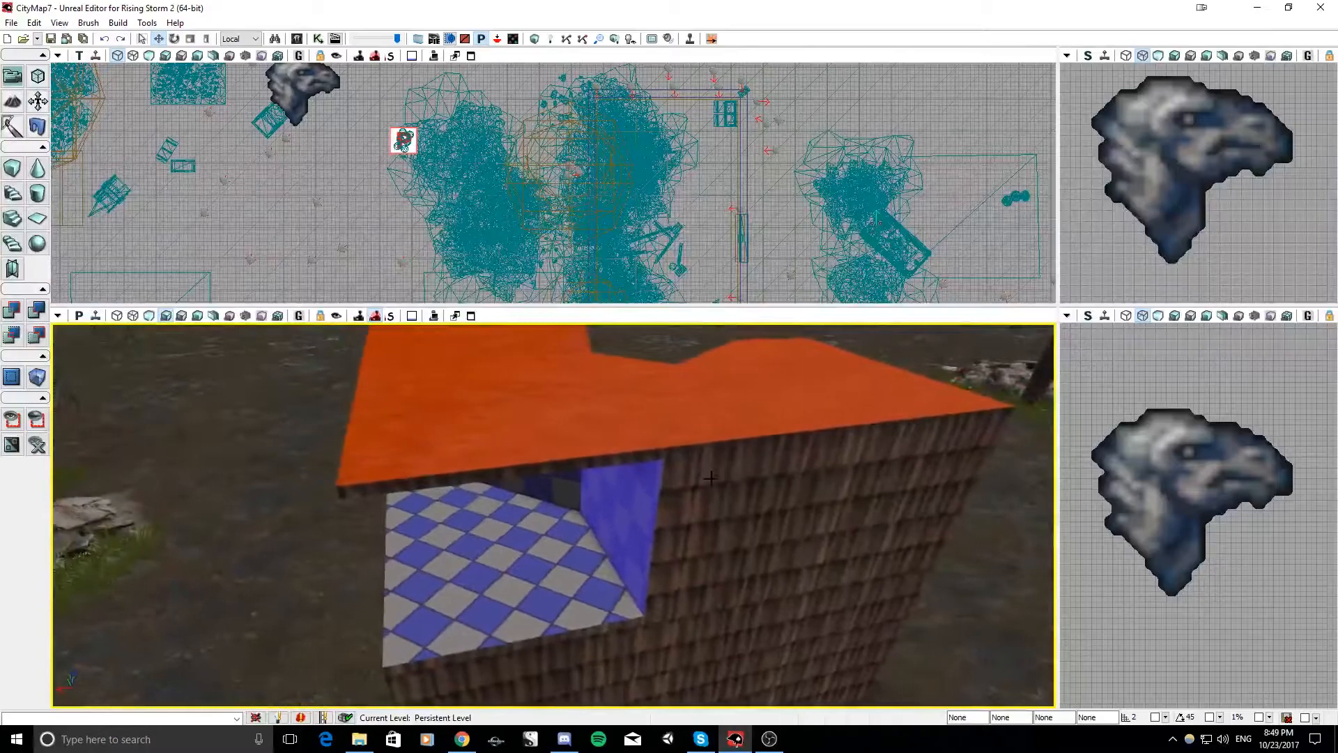
pyautogui.moveTo(736, 431); pyautogui.dragTo(699, 380, button='right')
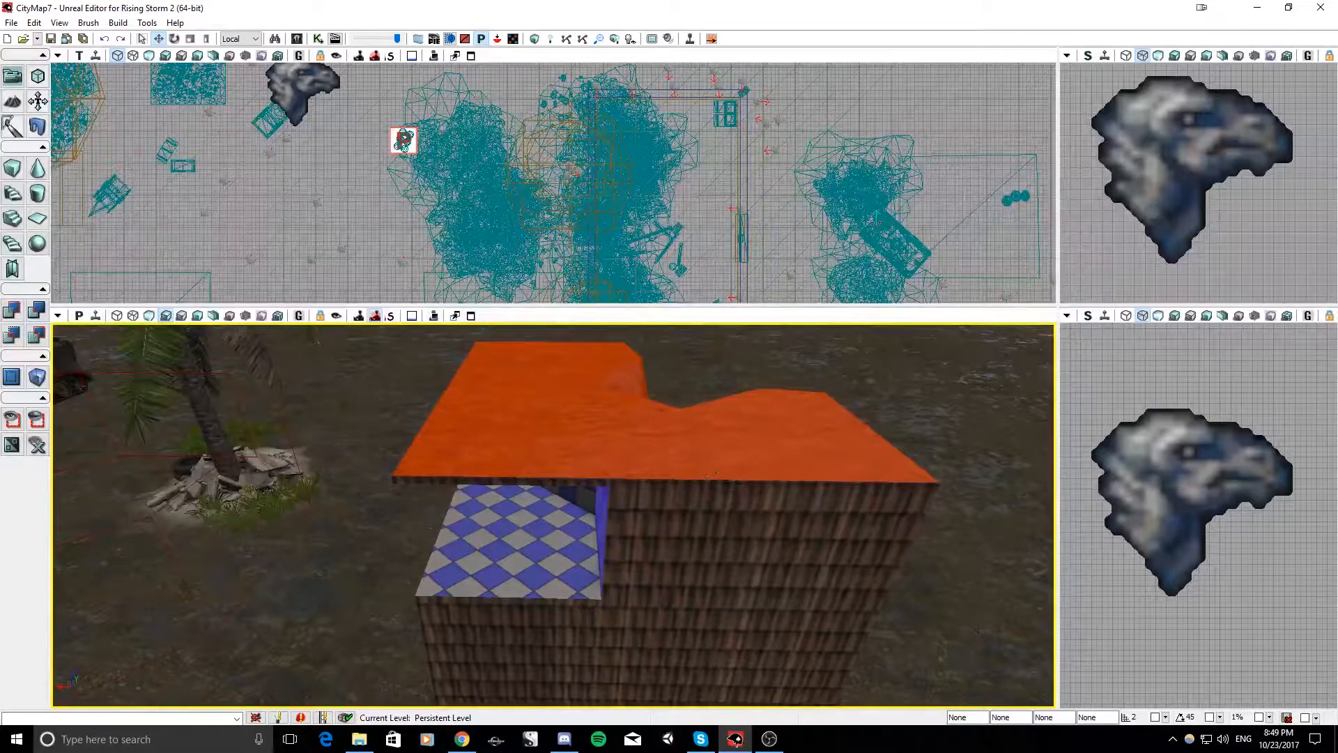
pyautogui.moveTo(711, 453)
pyautogui.mouseDown(button='right')
pyautogui.moveTo(685, 478)
pyautogui.moveTo(559, 412)
pyautogui.mouseUp(button='right')
pyautogui.click(651, 460)
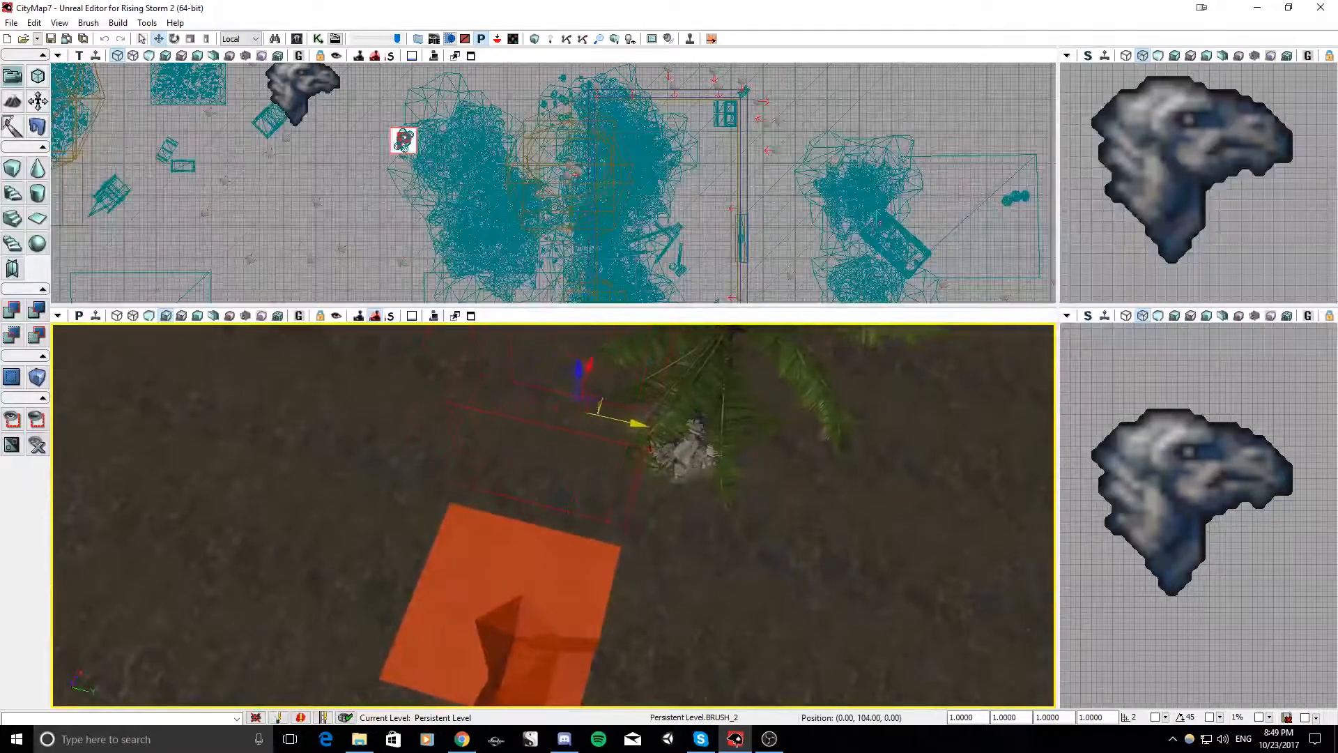
pyautogui.moveTo(533, 540)
pyautogui.mouseDown(button='right')
pyautogui.moveTo(435, 481)
pyautogui.moveTo(675, 401)
pyautogui.mouseUp(button='right')
pyautogui.press('space')
pyautogui.press('space')
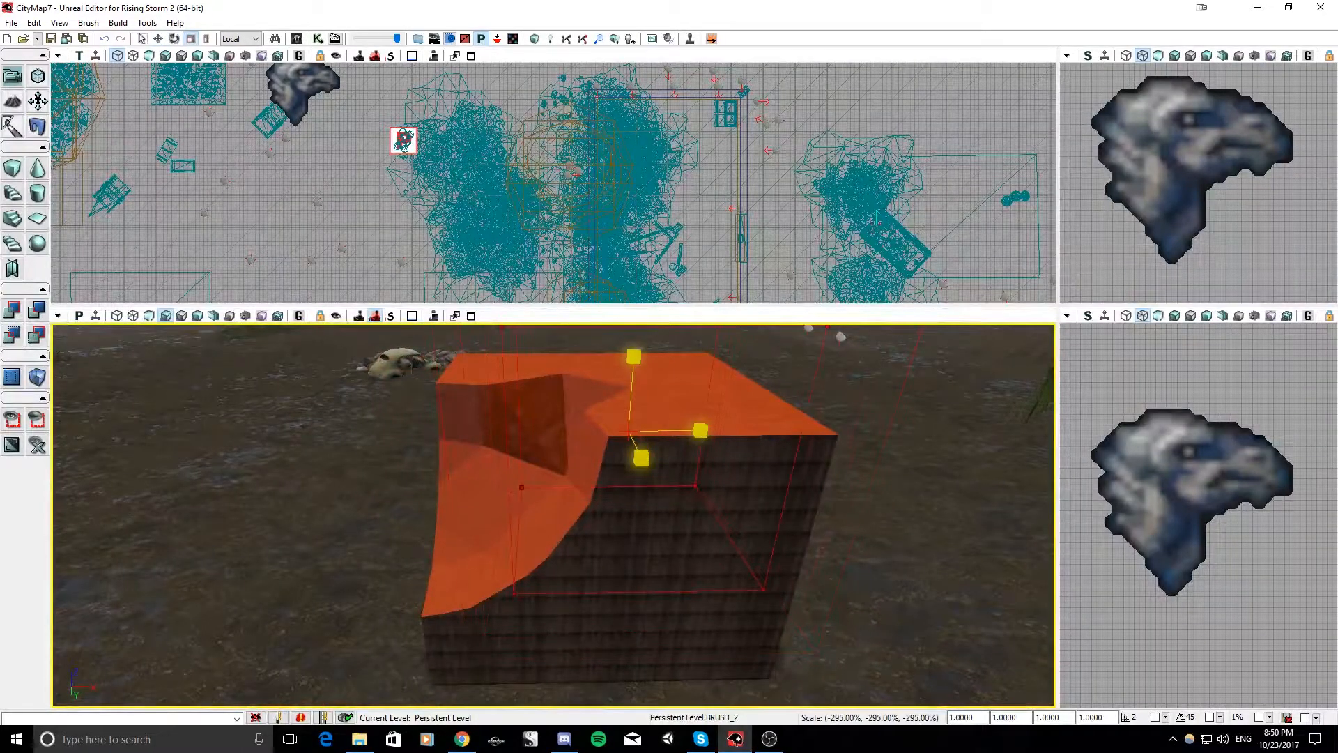
pyautogui.moveTo(700, 430); pyautogui.dragTo(752, 362)
# Locate the carved cube in the top wireframe view, select its original brush and reselect the box builder brush inside it
pyautogui.moveTo(645, 225); pyautogui.dragTo(451, 88, button='right')
pyautogui.scroll(-10, 672, 185)
pyautogui.moveTo(755, 190); pyautogui.dragTo(679, 111, button='right')
pyautogui.scroll(13, 718, 248)
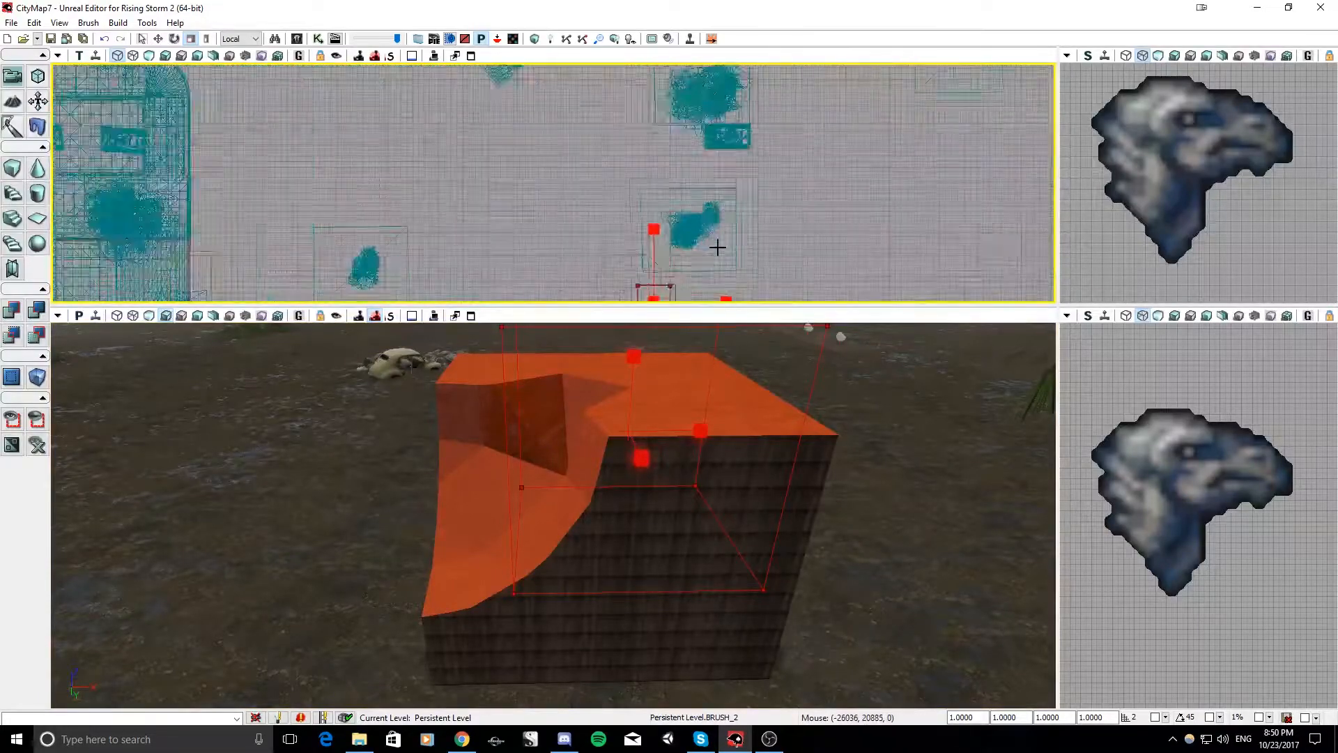
pyautogui.moveTo(721, 270); pyautogui.dragTo(745, 100, button='right')
pyautogui.scroll(3, 541, 237)
pyautogui.moveTo(657, 191)
pyautogui.mouseDown(button='right')
pyautogui.moveTo(672, 209)
pyautogui.moveTo(647, 171)
pyautogui.mouseUp(button='right')
pyautogui.scroll(-2, 658, 198)
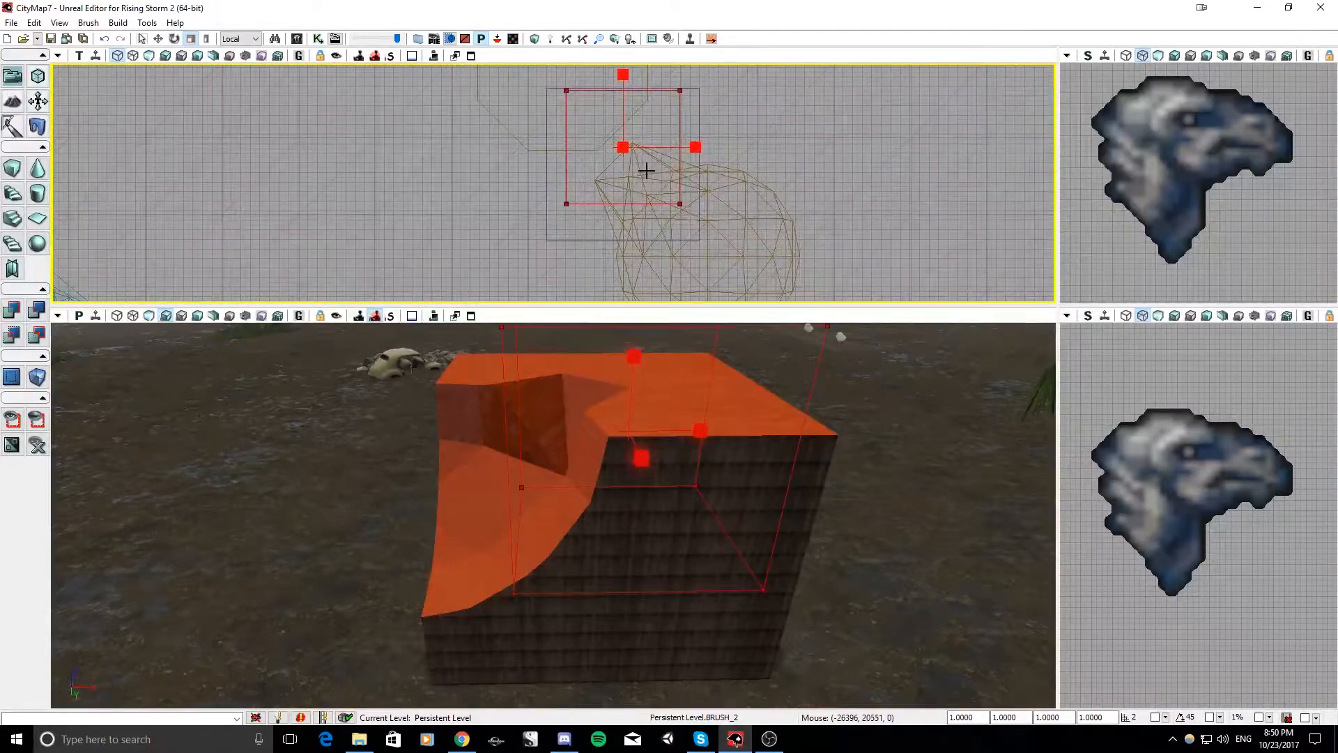
pyautogui.click(548, 95)
pyautogui.moveTo(632, 207); pyautogui.dragTo(688, 207, button='right')
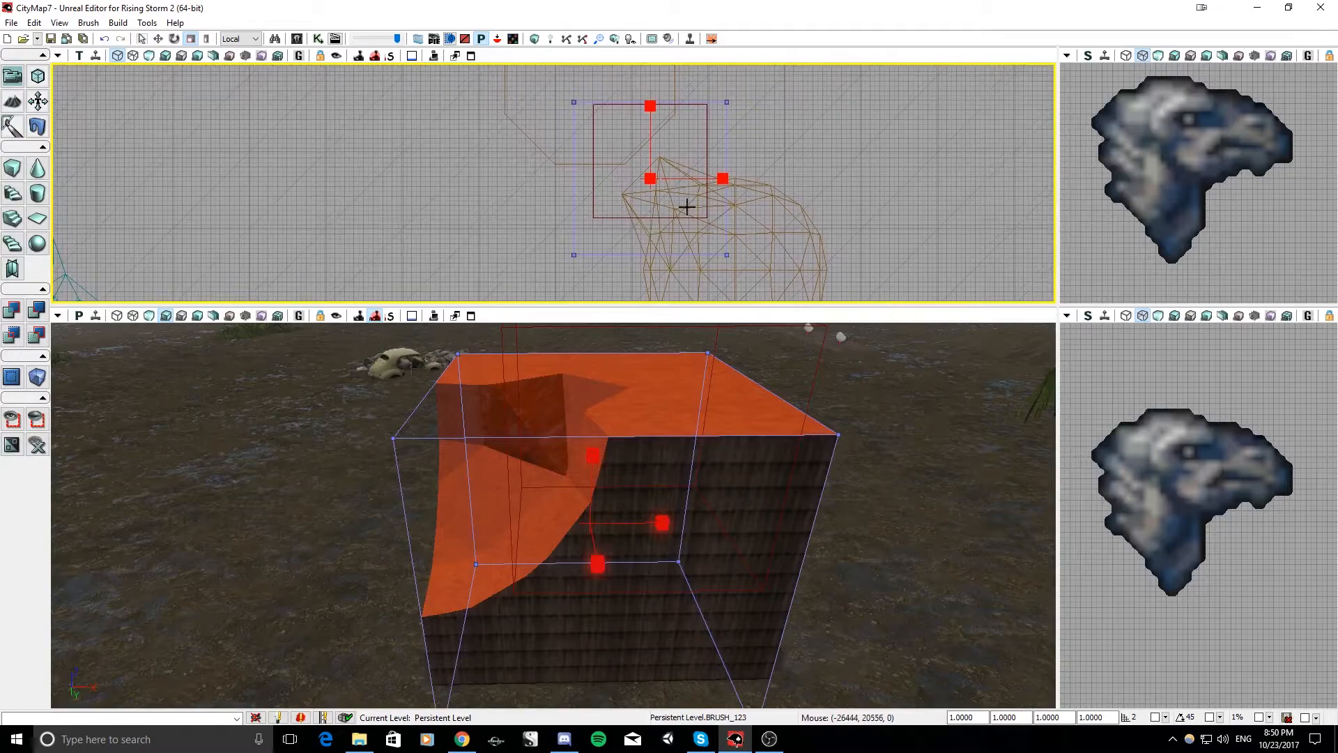
pyautogui.click(706, 133)
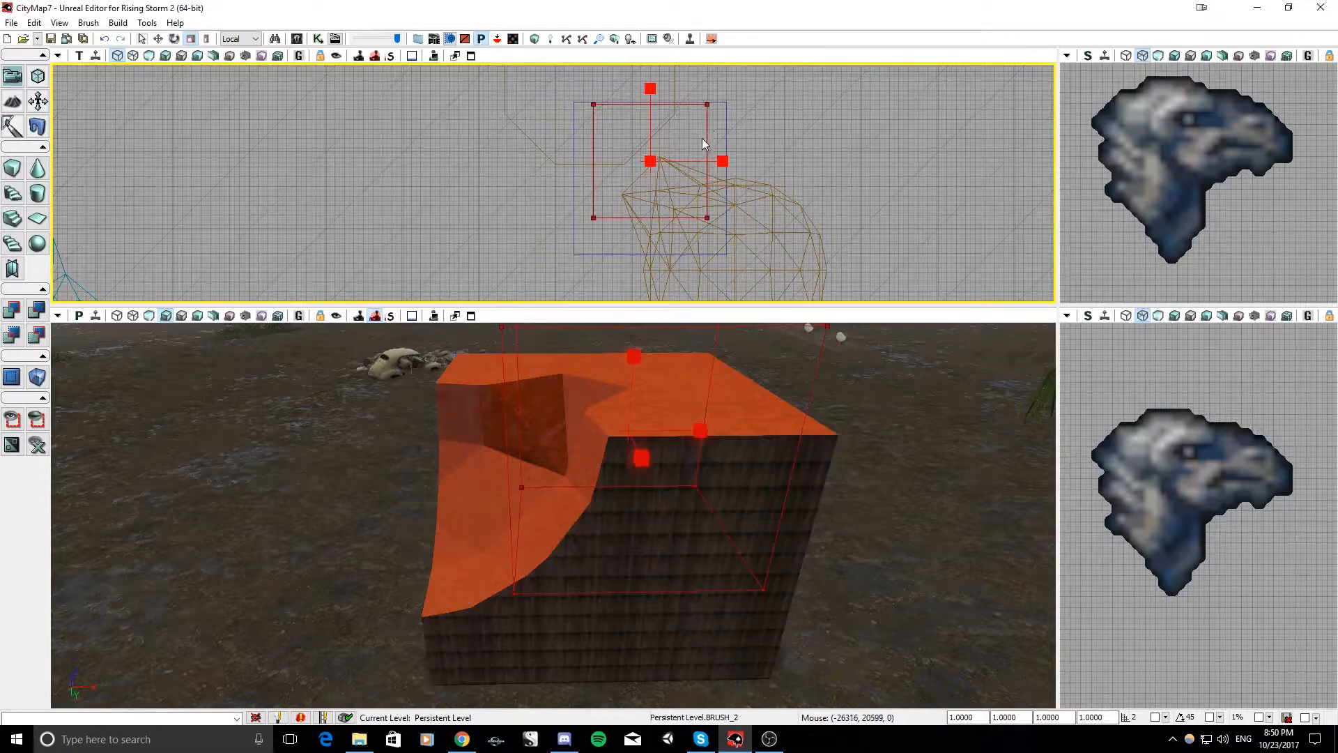
pyautogui.moveTo(732, 123); pyautogui.dragTo(721, 138, button='right')
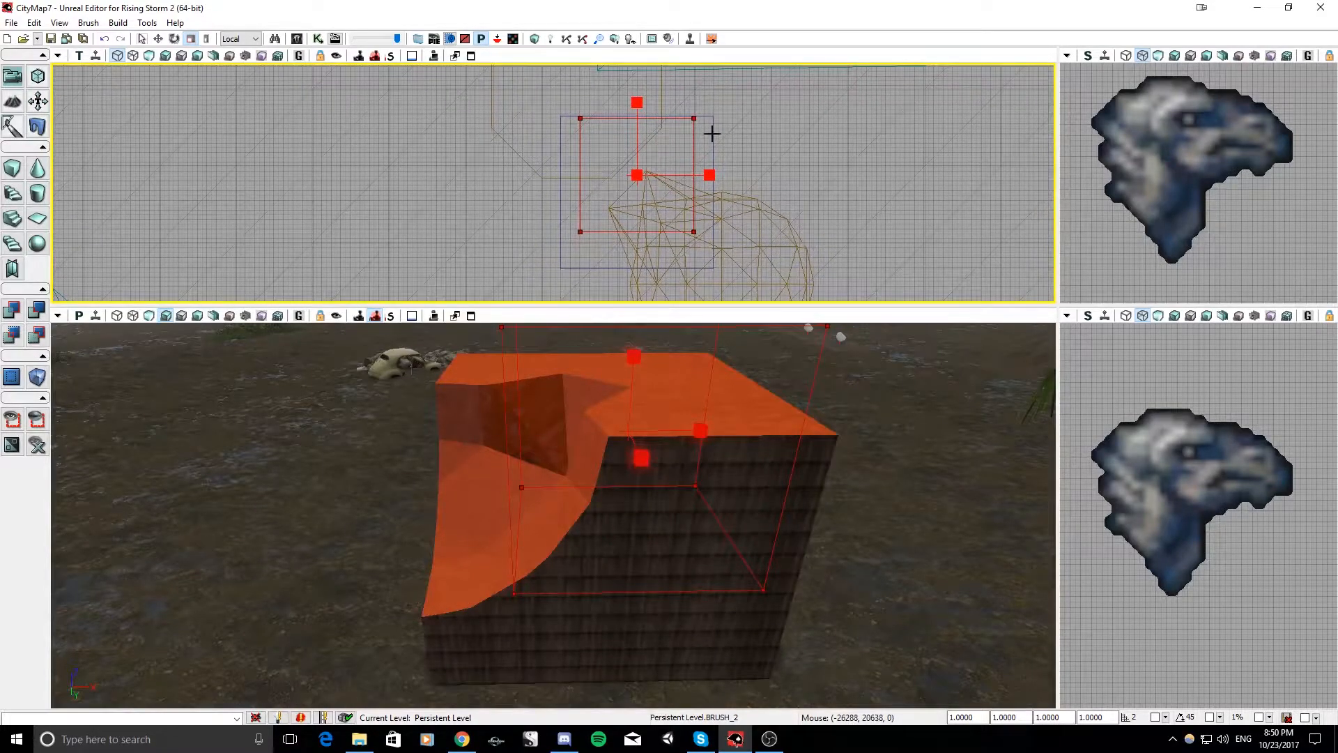
# Move the original carved cube brush sideways along its X axis, rebuild the current level's geometry and dismiss the map check
pyautogui.click(711, 133)
pyautogui.moveTo(797, 398); pyautogui.dragTo(770, 410, button='right')
pyautogui.press('space')
pyautogui.press('space')
pyautogui.press('space')
pyautogui.press('space')
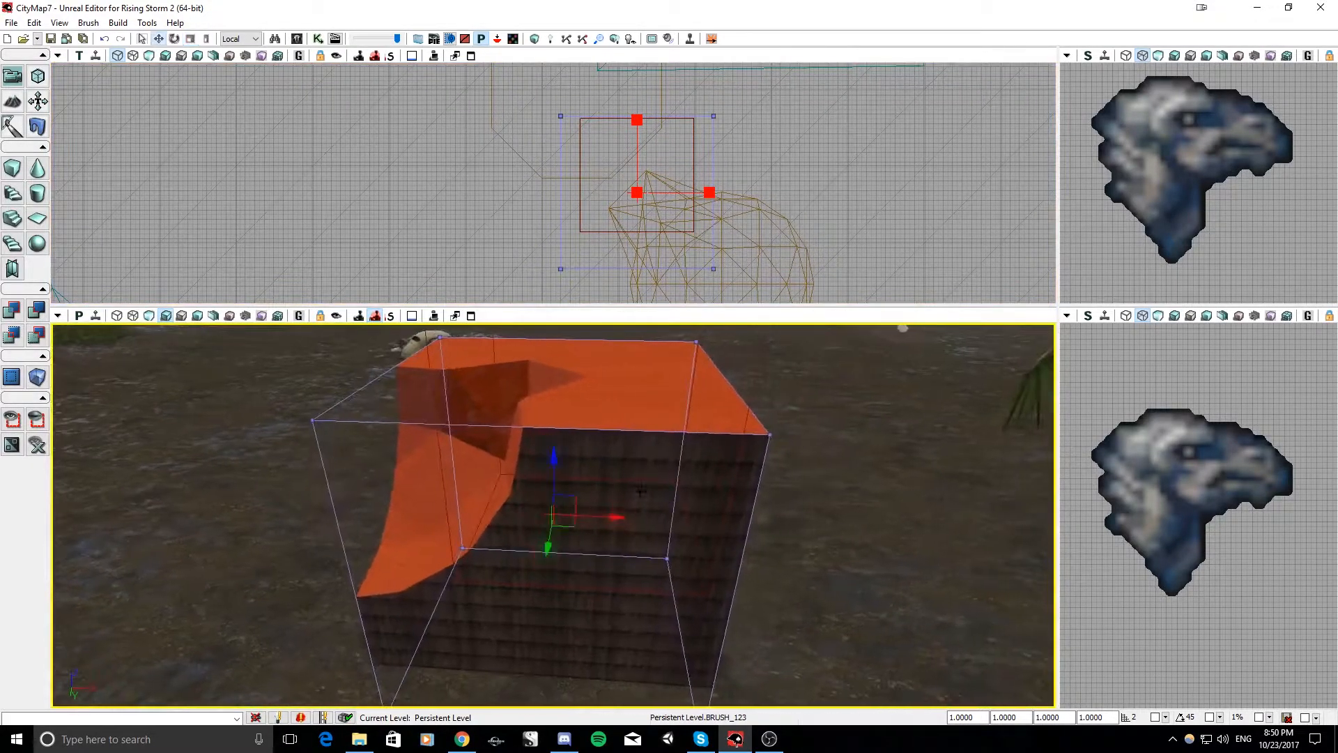
pyautogui.moveTo(623, 518); pyautogui.dragTo(481, 513)
pyautogui.click(118, 23)
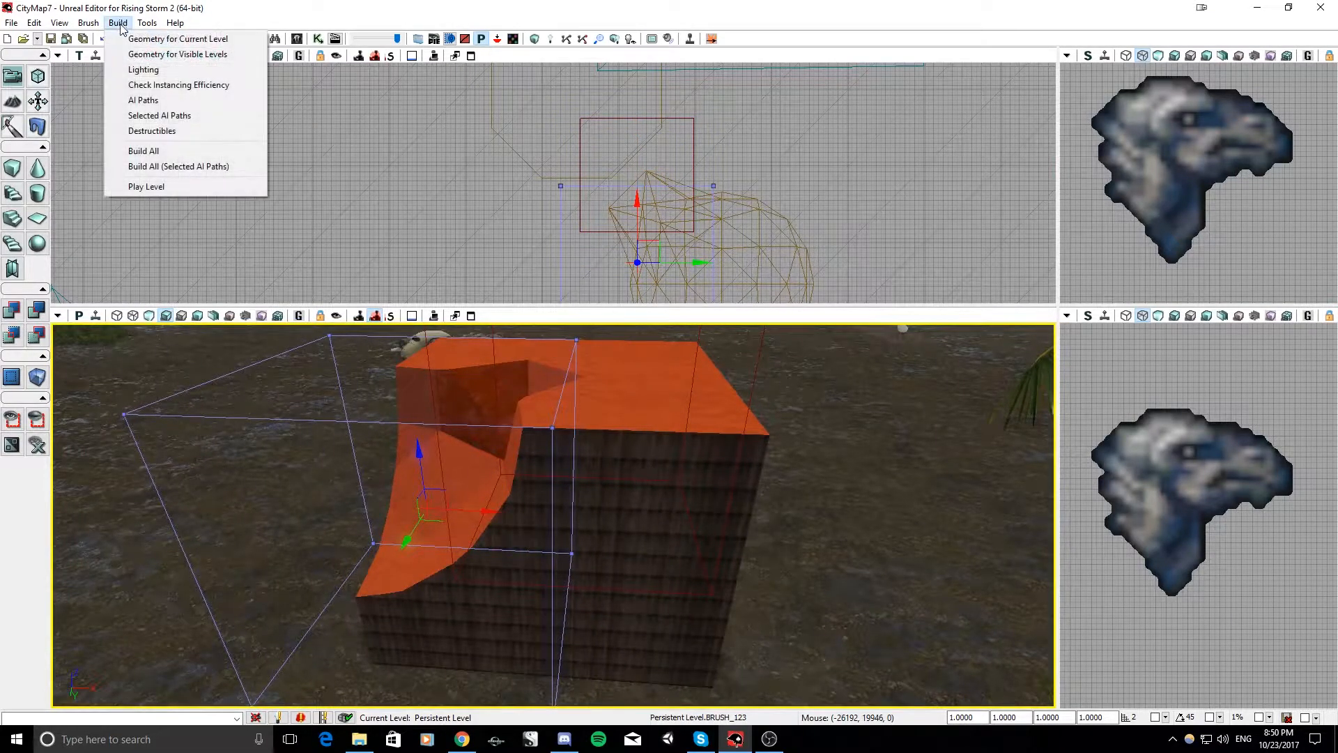
pyautogui.click(161, 42)
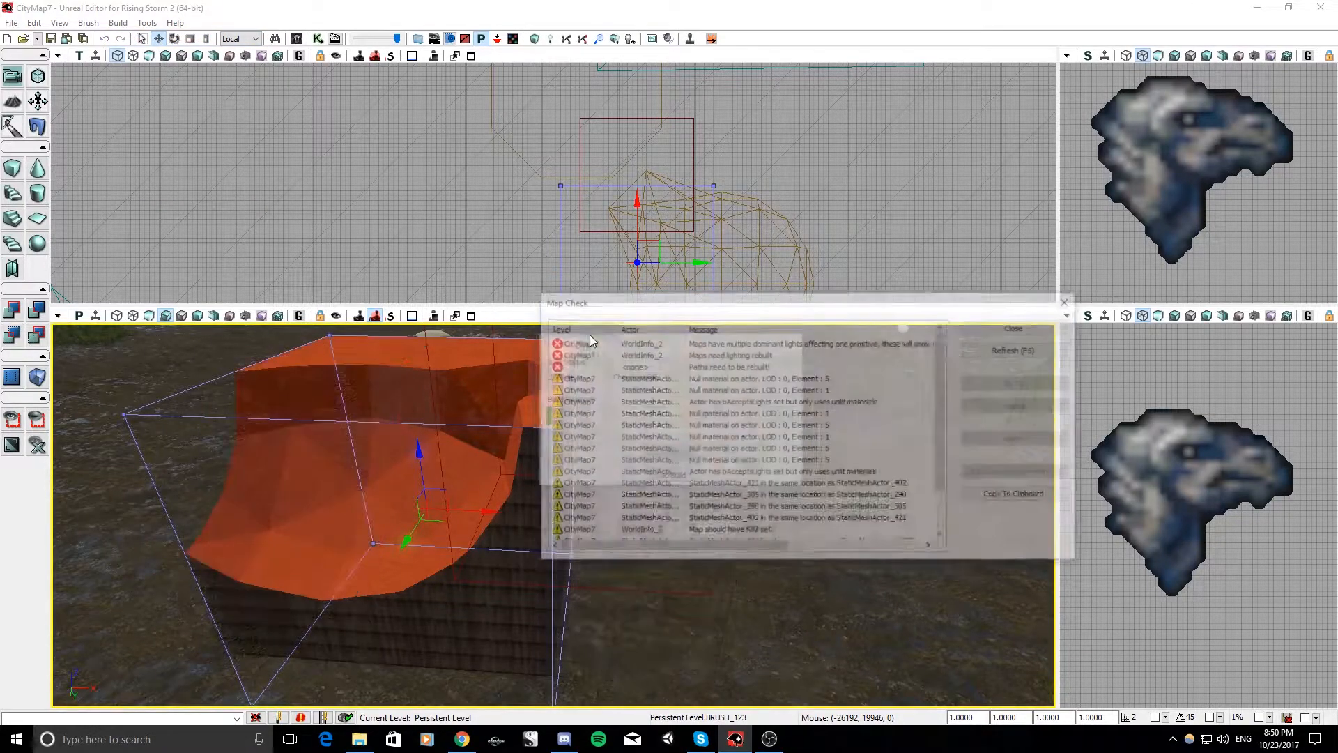
pyautogui.click(1015, 331)
# Select the box builder brush and move it back inside the relocated cube's footprint
pyautogui.moveTo(780, 488)
pyautogui.mouseDown(button='right')
pyautogui.moveTo(752, 467)
pyautogui.moveTo(770, 471)
pyautogui.moveTo(732, 473)
pyautogui.moveTo(756, 471)
pyautogui.moveTo(735, 474)
pyautogui.moveTo(739, 498)
pyautogui.moveTo(767, 513)
pyautogui.moveTo(795, 491)
pyautogui.moveTo(729, 474)
pyautogui.mouseUp(button='right')
pyautogui.click(719, 212)
pyautogui.moveTo(720, 426)
pyautogui.mouseDown(button='right')
pyautogui.moveTo(767, 450)
pyautogui.moveTo(773, 439)
pyautogui.moveTo(721, 426)
pyautogui.moveTo(676, 453)
pyautogui.moveTo(558, 453)
pyautogui.moveTo(718, 439)
pyautogui.moveTo(704, 435)
pyautogui.moveTo(733, 446)
pyautogui.moveTo(701, 434)
pyautogui.moveTo(808, 453)
pyautogui.moveTo(634, 483)
pyautogui.mouseUp(button='right')
pyautogui.click(697, 168)
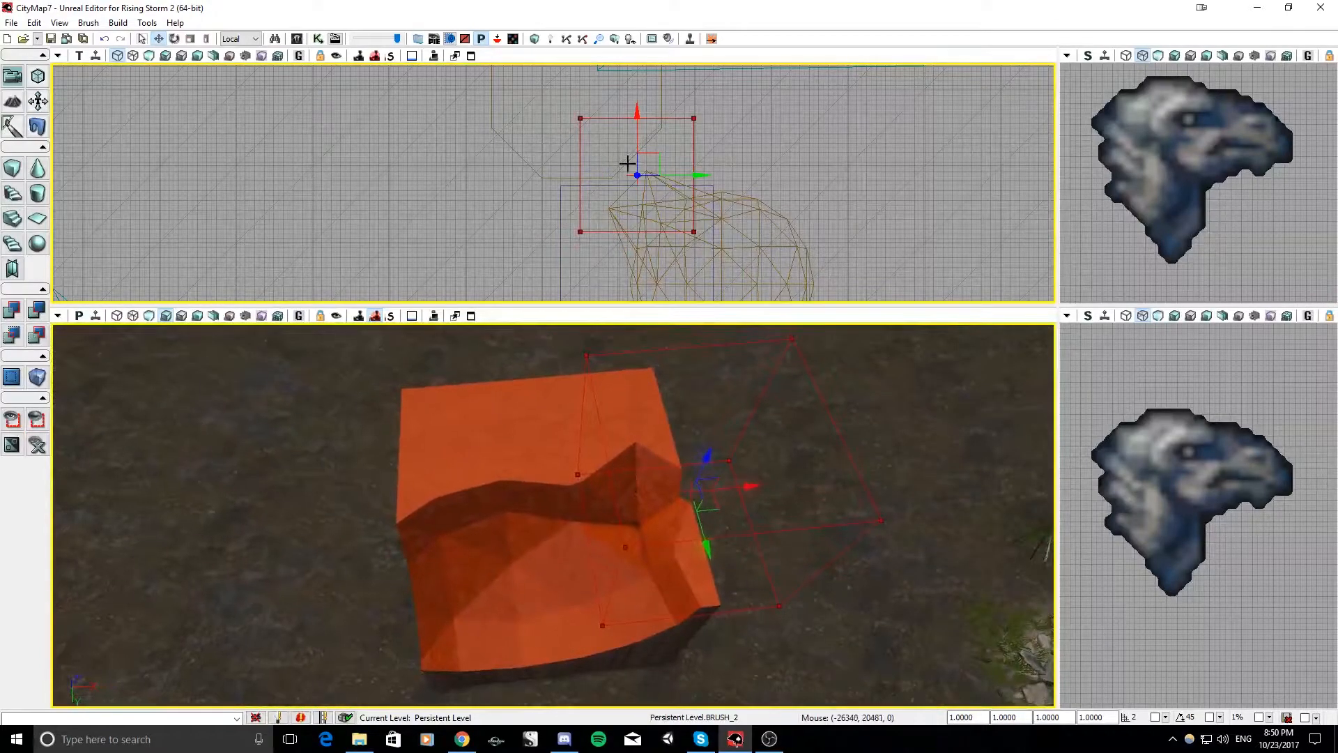
pyautogui.moveTo(744, 165); pyautogui.dragTo(743, 132, button='right')
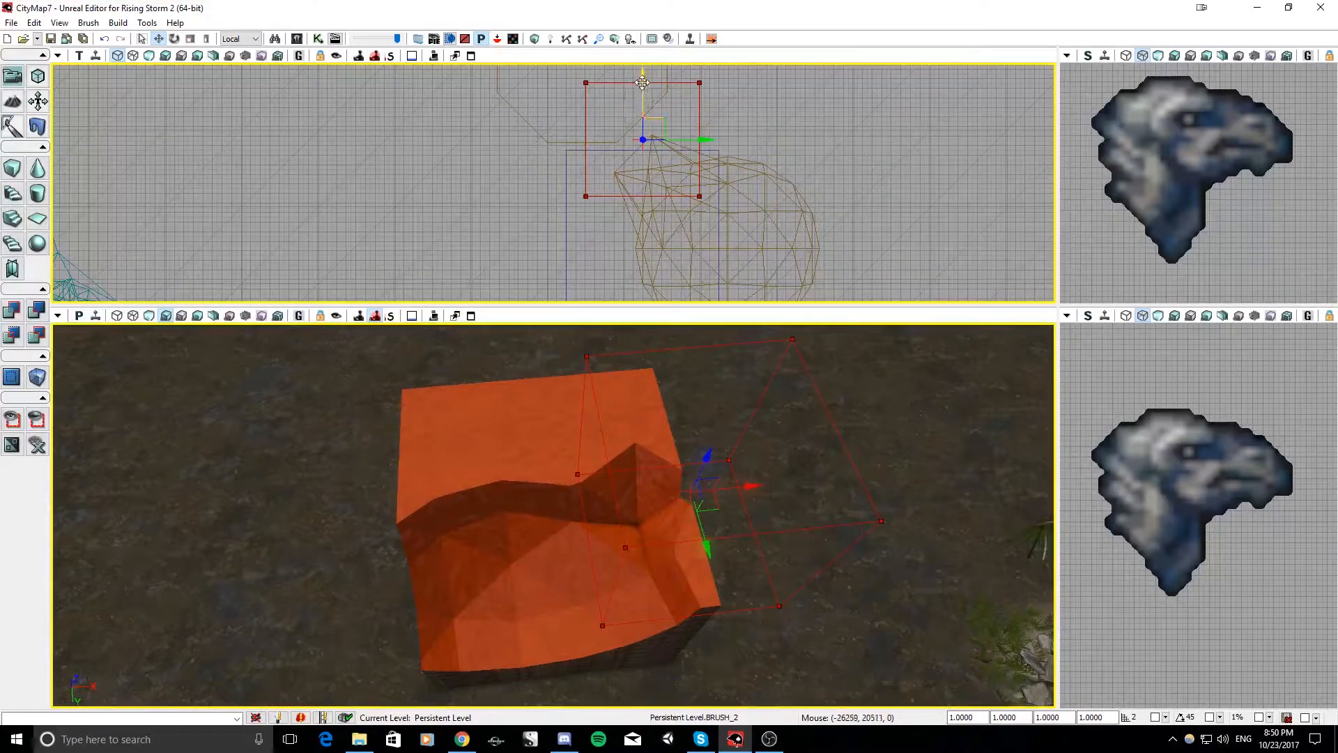
pyautogui.moveTo(632, 151); pyautogui.dragTo(632, 152)
pyautogui.moveTo(777, 180)
pyautogui.mouseDown(button='right')
pyautogui.moveTo(783, 138)
pyautogui.moveTo(771, 152)
pyautogui.mouseUp(button='right')
pyautogui.moveTo(641, 130); pyautogui.dragTo(641, 136)
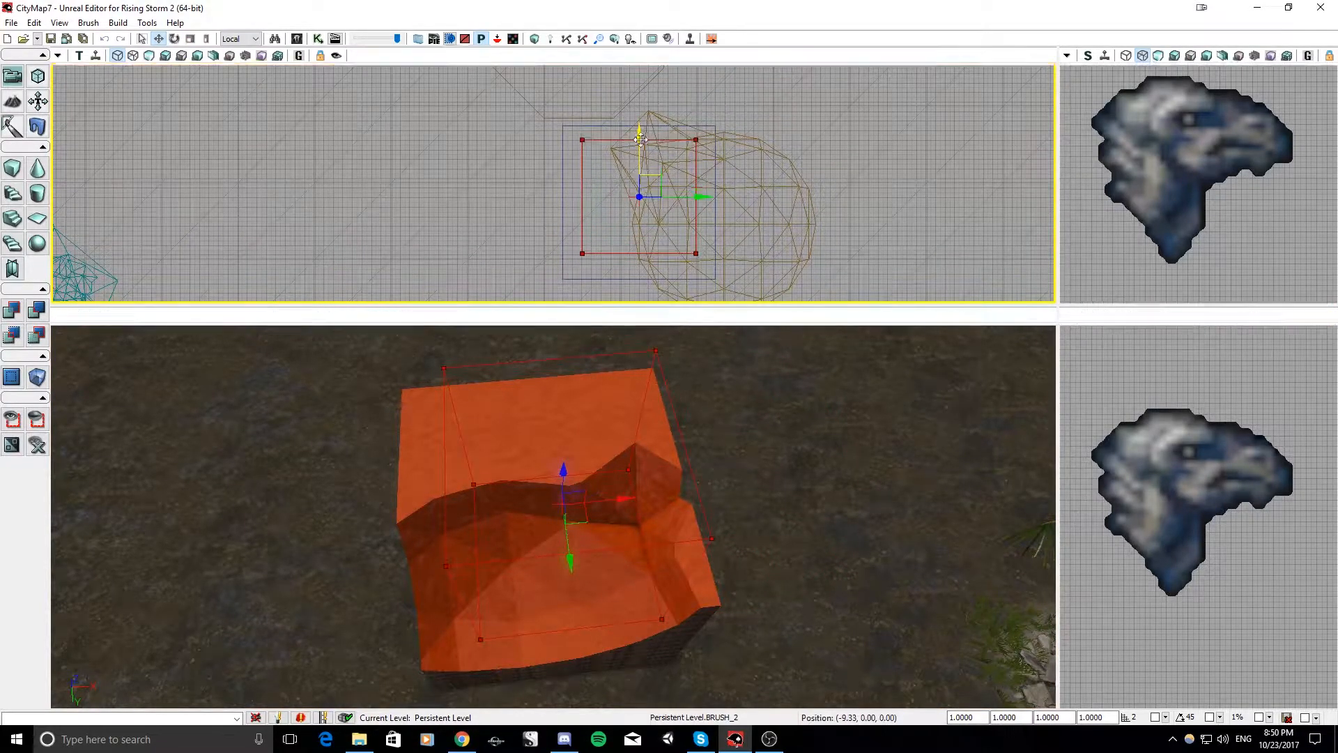
# Scale the builder brush non-uniformly to nearly fill the cube's footprint and centre it, leaving a thin wall margin
pyautogui.click(205, 39)
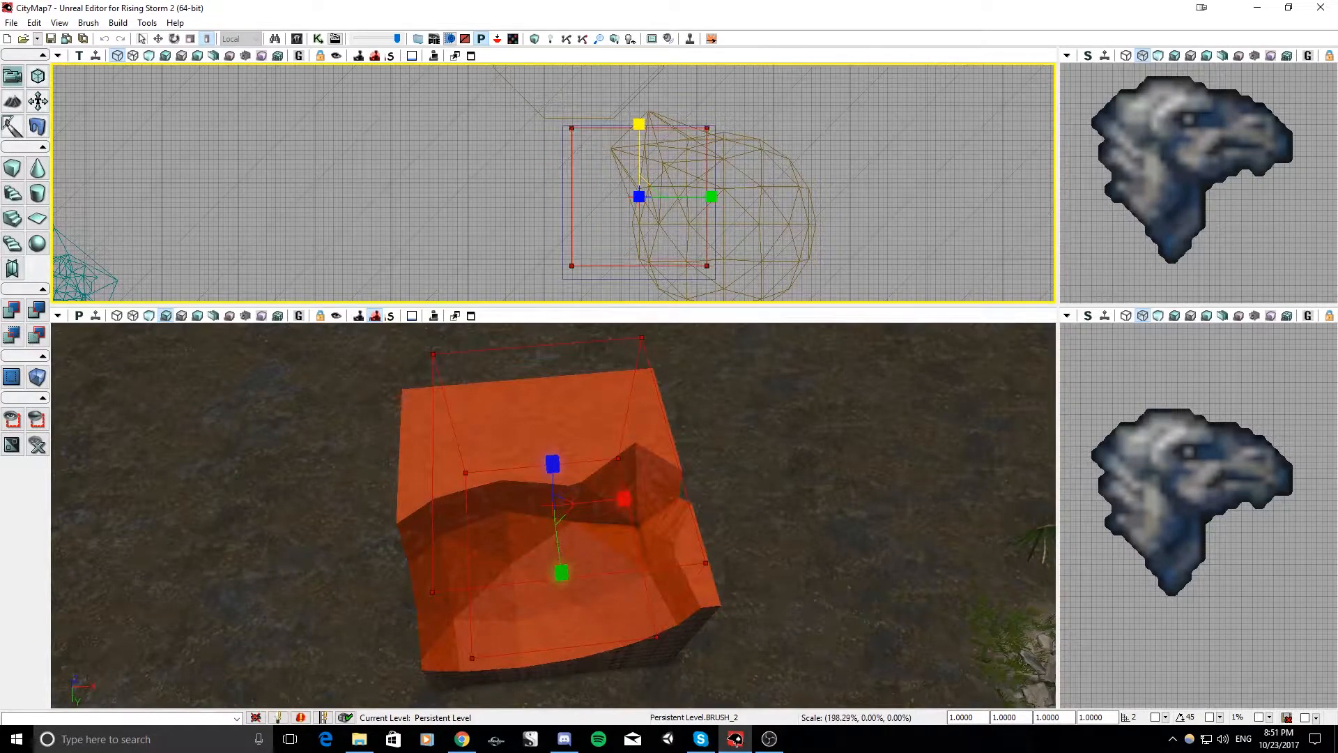
pyautogui.press('e')
pyautogui.moveTo(641, 132); pyautogui.dragTo(641, 134)
# In Geometry Mode, lower the builder brush's top face by about 65 units to just below the cube's top
pyautogui.click(38, 77)
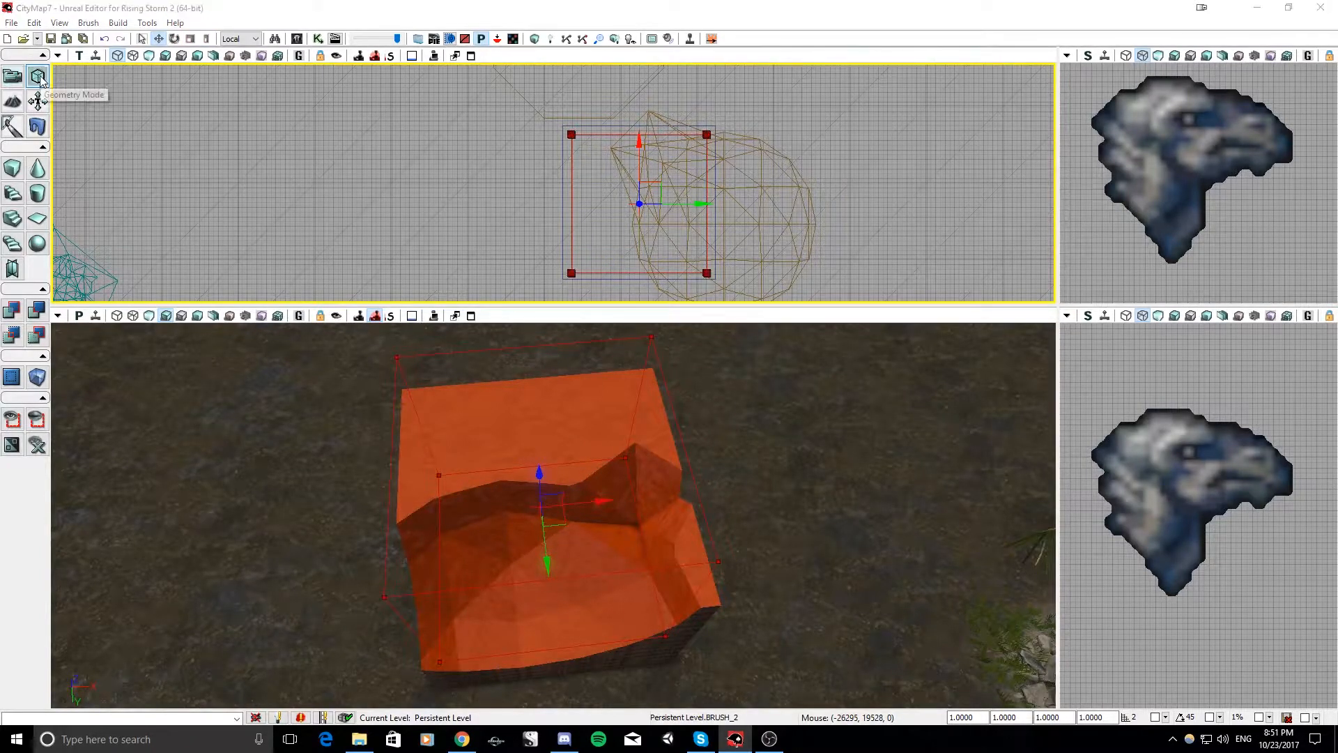
pyautogui.moveTo(551, 515)
pyautogui.mouseDown(button='right')
pyautogui.moveTo(379, 446)
pyautogui.moveTo(183, 323)
pyautogui.moveTo(164, 340)
pyautogui.moveTo(77, 335)
pyautogui.moveTo(54, 352)
pyautogui.moveTo(272, 341)
pyautogui.moveTo(432, 359)
pyautogui.moveTo(506, 445)
pyautogui.mouseUp(button='right')
pyautogui.moveTo(661, 492)
pyautogui.mouseDown(button='right')
pyautogui.moveTo(631, 526)
pyautogui.moveTo(590, 467)
pyautogui.mouseUp(button='right')
pyautogui.click(589, 467)
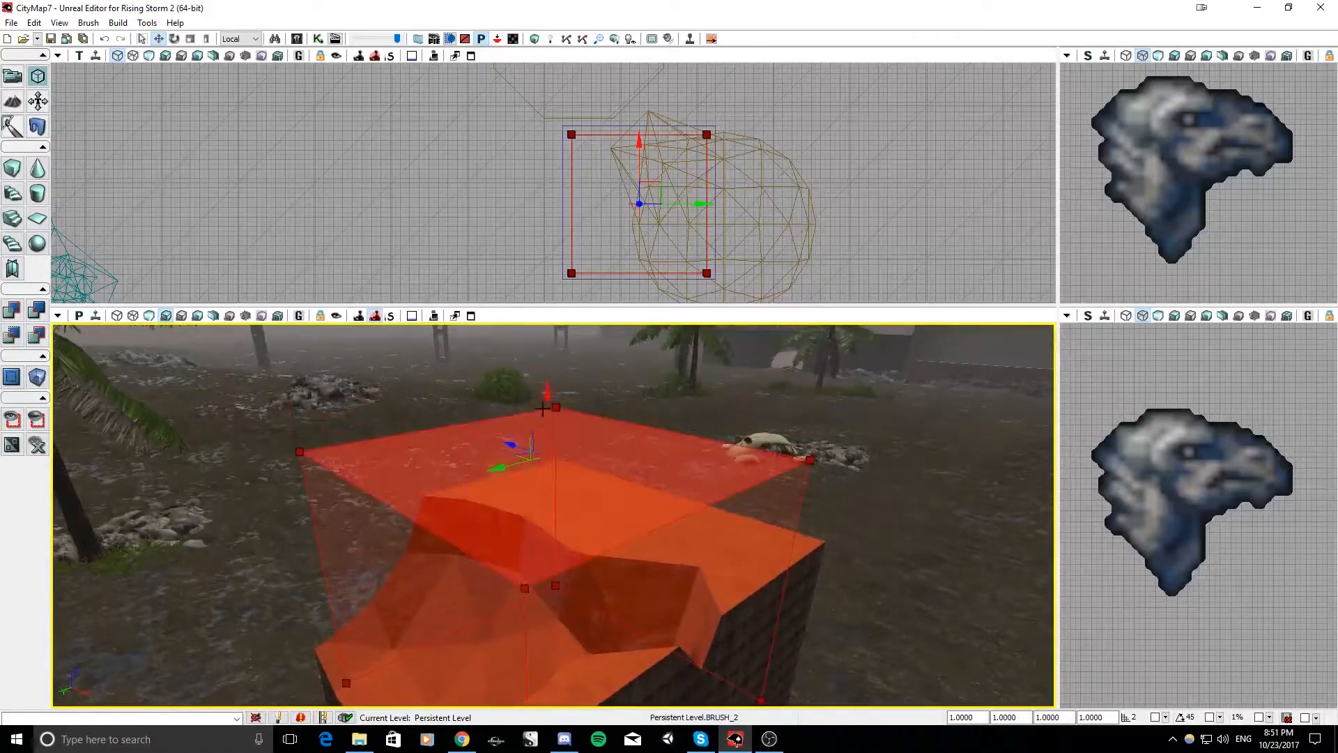
pyautogui.moveTo(548, 400); pyautogui.dragTo(548, 557)
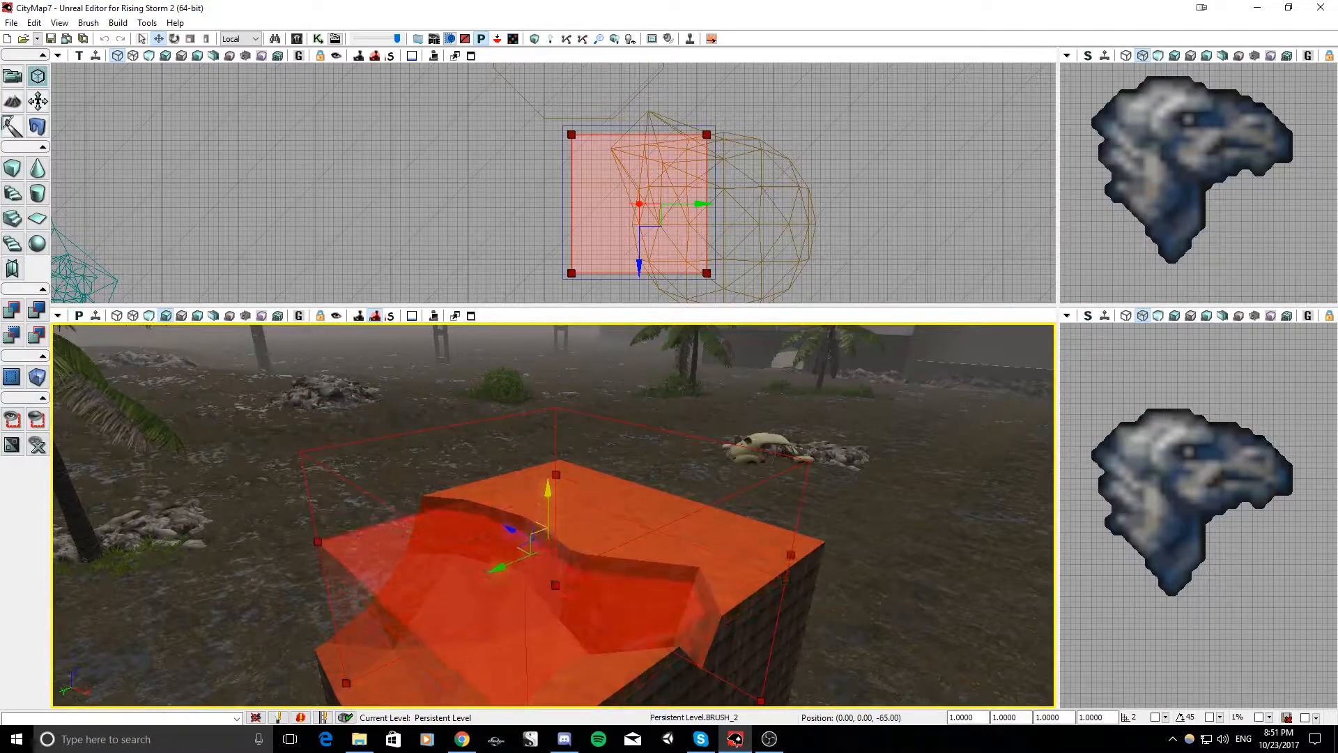
# Check the builder brush's fit inside the cube and select its bottom face from beneath the ground
pyautogui.moveTo(509, 454); pyautogui.dragTo(488, 497, button='right')
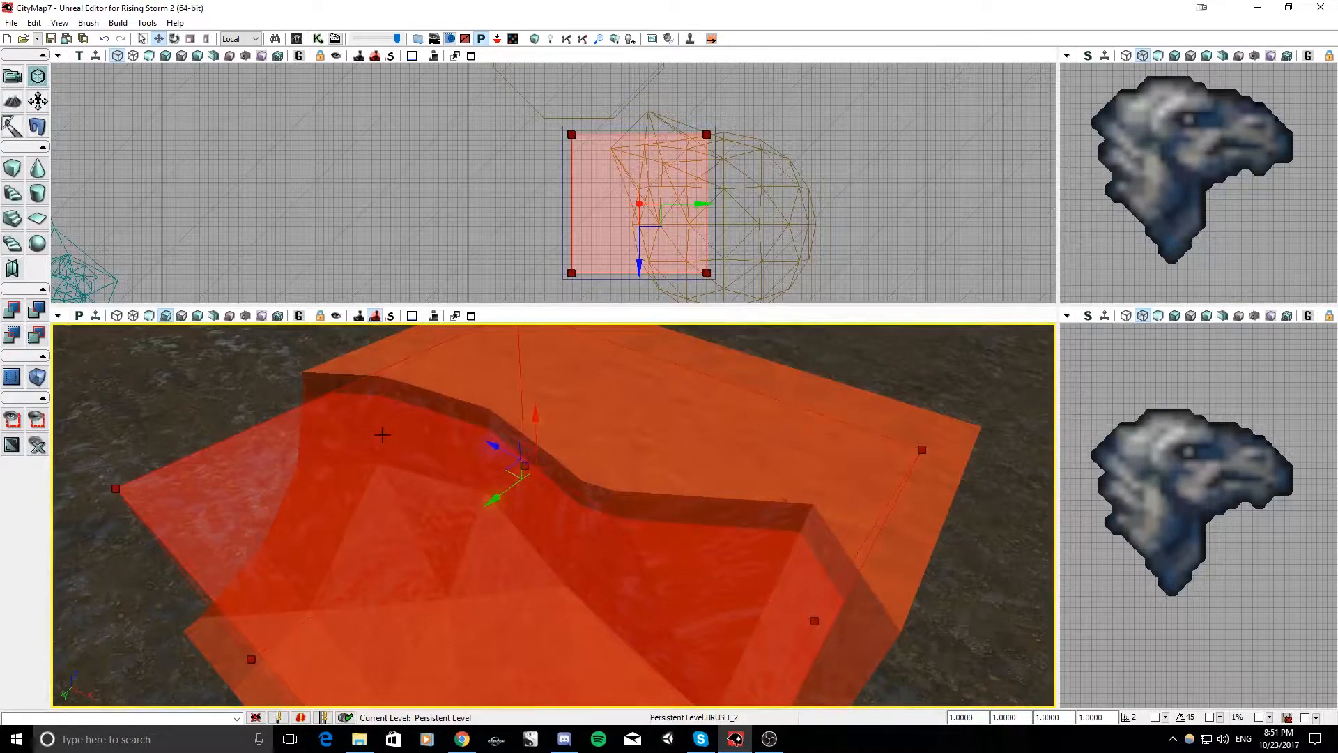
pyautogui.moveTo(707, 443); pyautogui.dragTo(679, 422, button='right')
pyautogui.moveTo(611, 460)
pyautogui.mouseDown(button='right')
pyautogui.moveTo(564, 441)
pyautogui.moveTo(640, 447)
pyautogui.moveTo(635, 521)
pyautogui.moveTo(638, 506)
pyautogui.moveTo(673, 516)
pyautogui.moveTo(719, 560)
pyautogui.moveTo(674, 552)
pyautogui.moveTo(703, 517)
pyautogui.moveTo(690, 491)
pyautogui.moveTo(700, 570)
pyautogui.moveTo(696, 530)
pyautogui.mouseUp(button='right')
pyautogui.click(642, 446)
pyautogui.press('q')
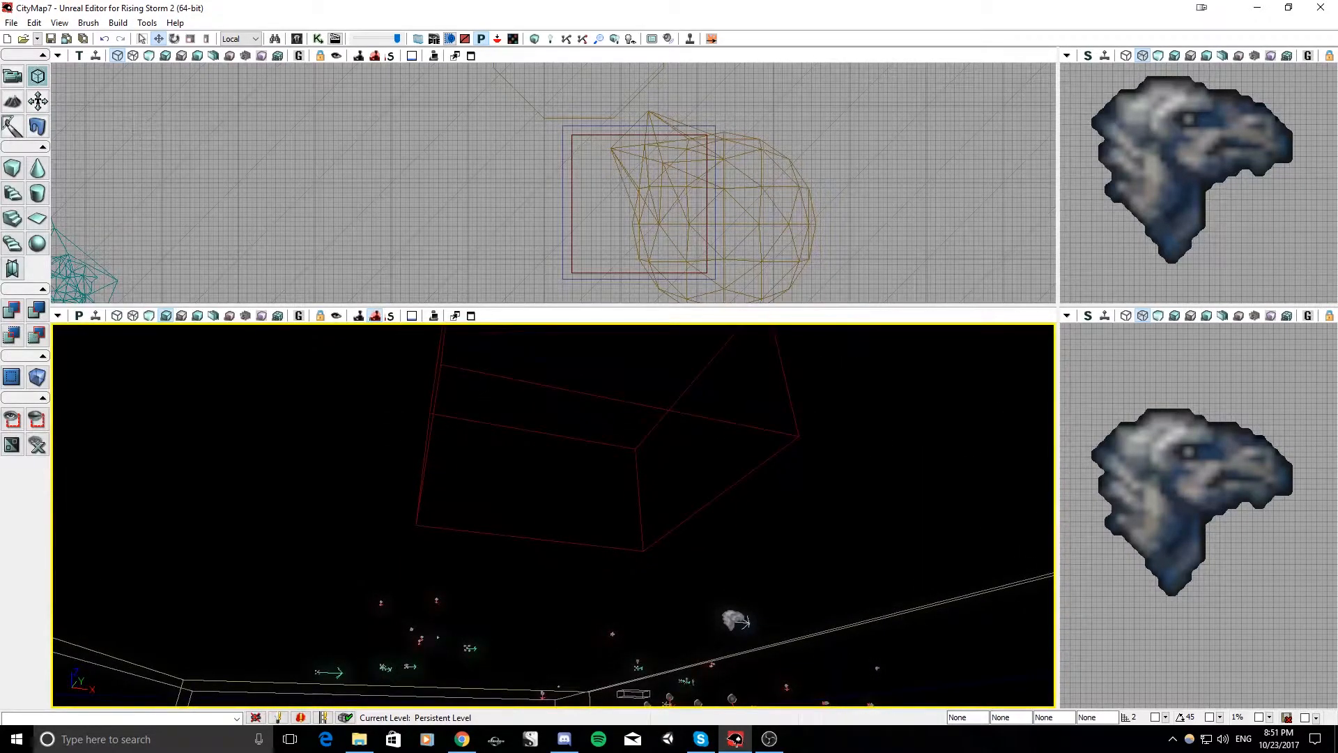
pyautogui.click(493, 422)
pyautogui.moveTo(493, 422)
pyautogui.mouseDown(button='right')
pyautogui.moveTo(500, 491)
pyautogui.moveTo(612, 596)
pyautogui.mouseUp(button='right')
pyautogui.moveTo(805, 576)
pyautogui.mouseDown(button='right')
pyautogui.moveTo(826, 607)
pyautogui.moveTo(777, 605)
pyautogui.moveTo(798, 613)
pyautogui.moveTo(784, 593)
pyautogui.moveTo(798, 579)
pyautogui.moveTo(777, 600)
pyautogui.moveTo(780, 638)
pyautogui.mouseUp(button='right')
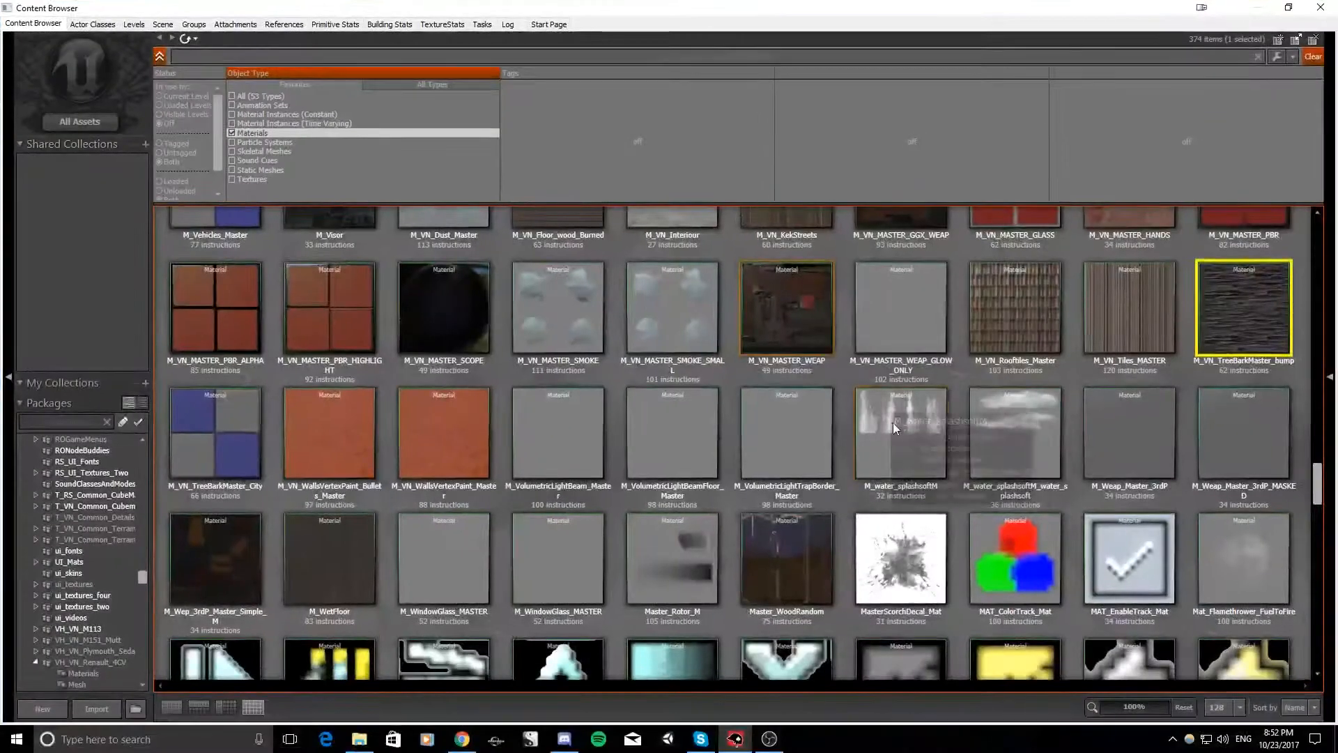
# Browse the materials in the Content Browser, select M_VN_Interiour and return to the level viewports
pyautogui.scroll(-1, 891, 441)
pyautogui.scroll(-5, 737, 450)
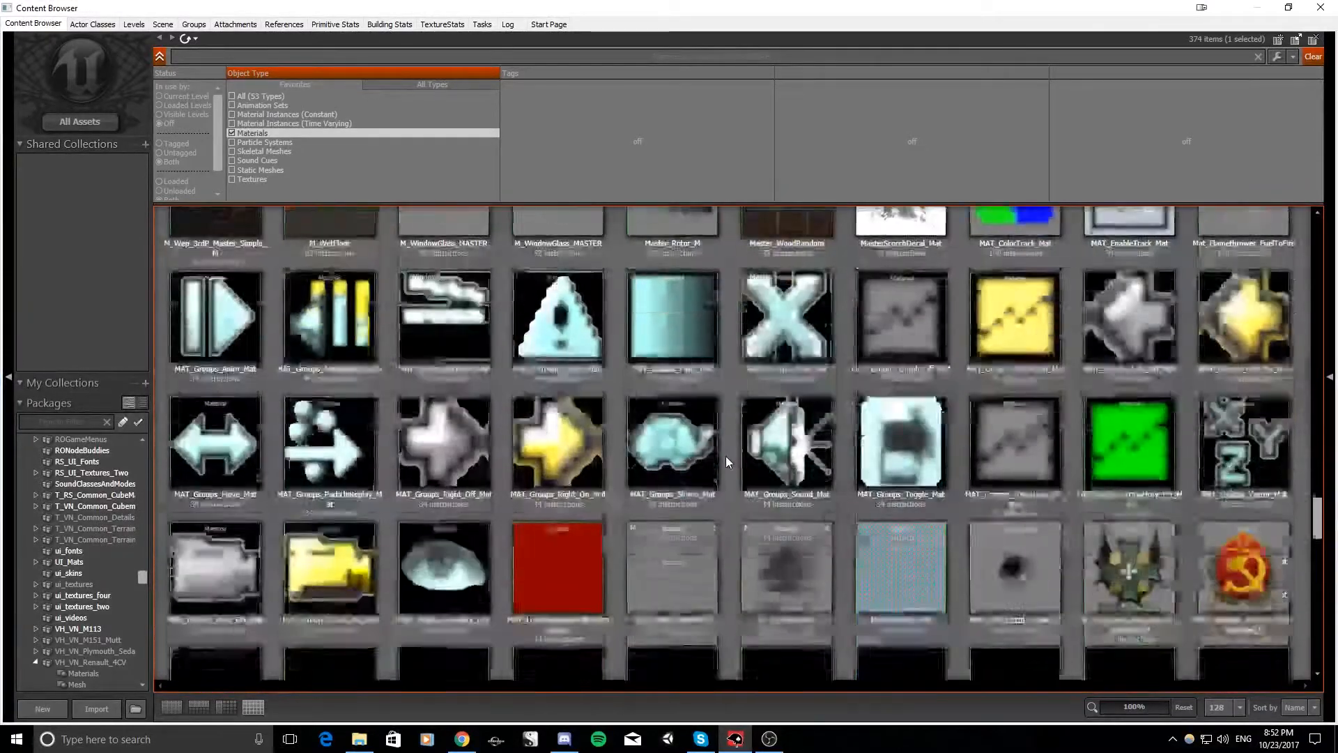
pyautogui.scroll(-5, 754, 450)
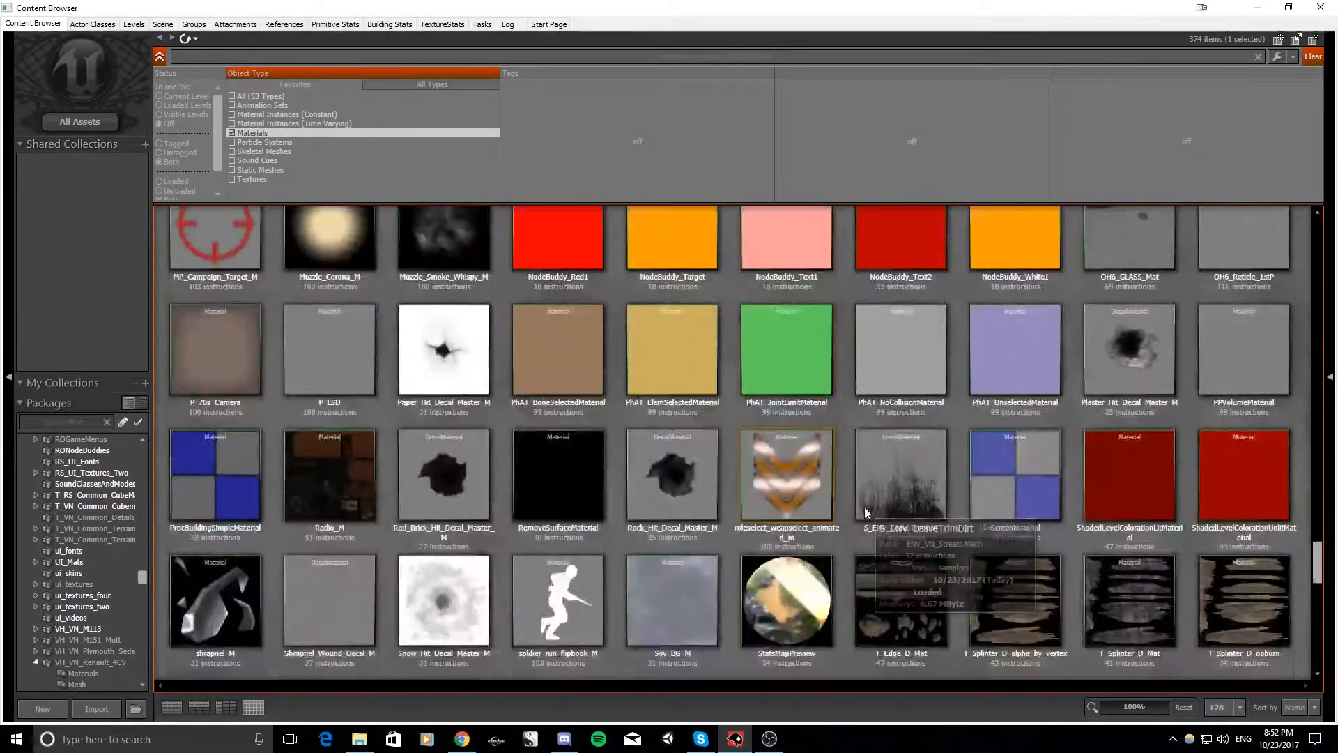
pyautogui.scroll(-6, 850, 512)
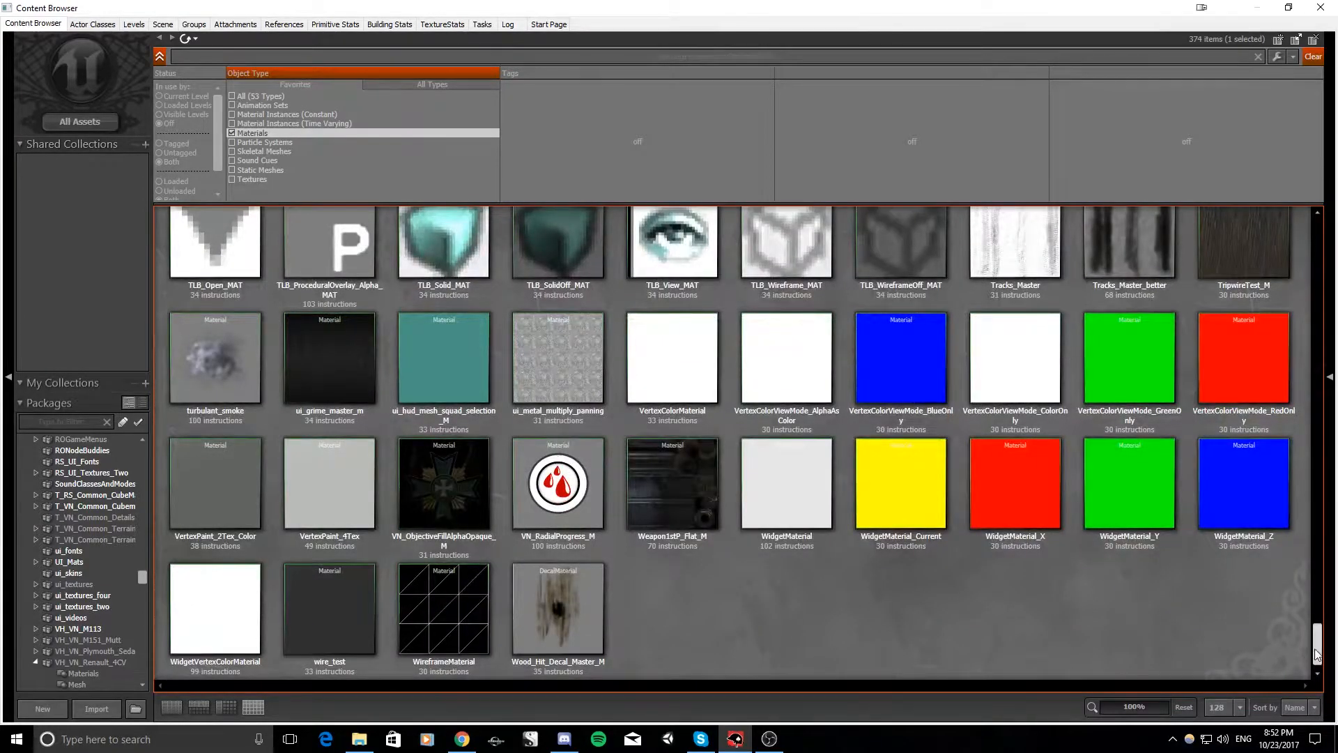
pyautogui.moveTo(1316, 656); pyautogui.dragTo(1316, 472)
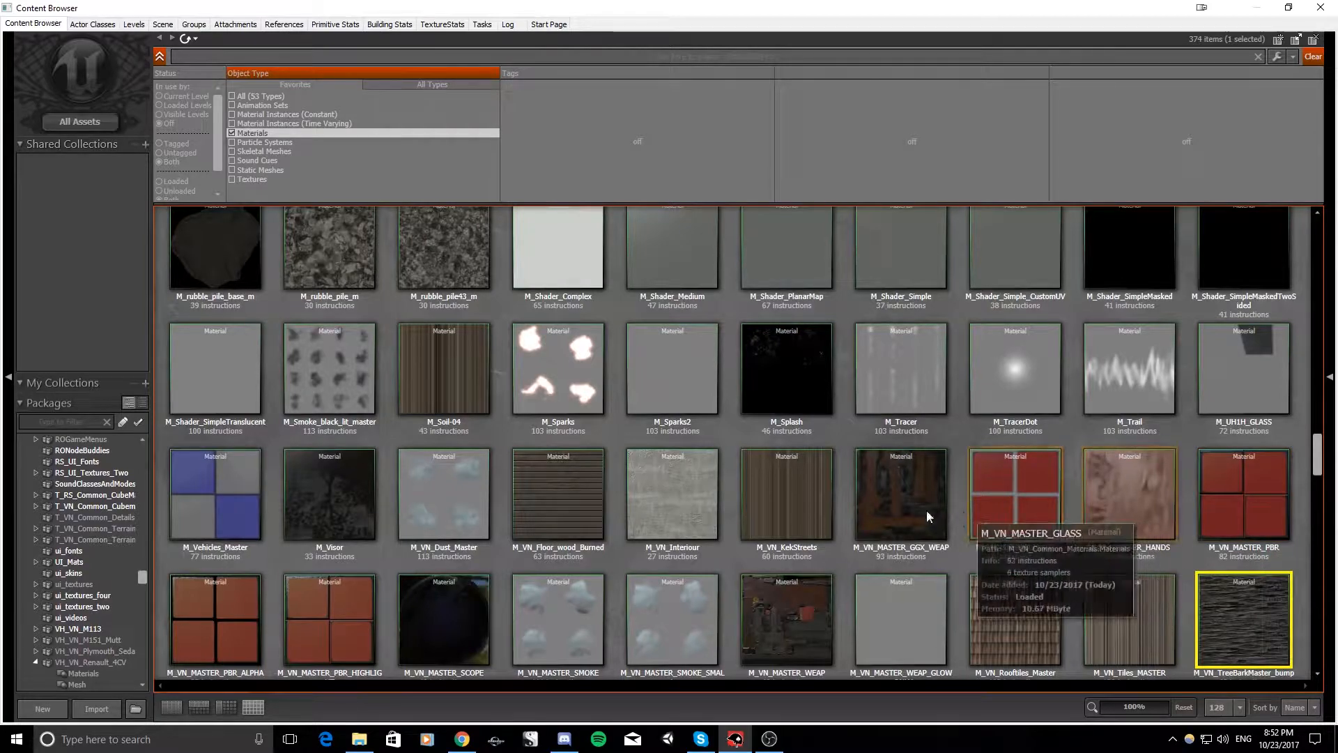
pyautogui.click(681, 509)
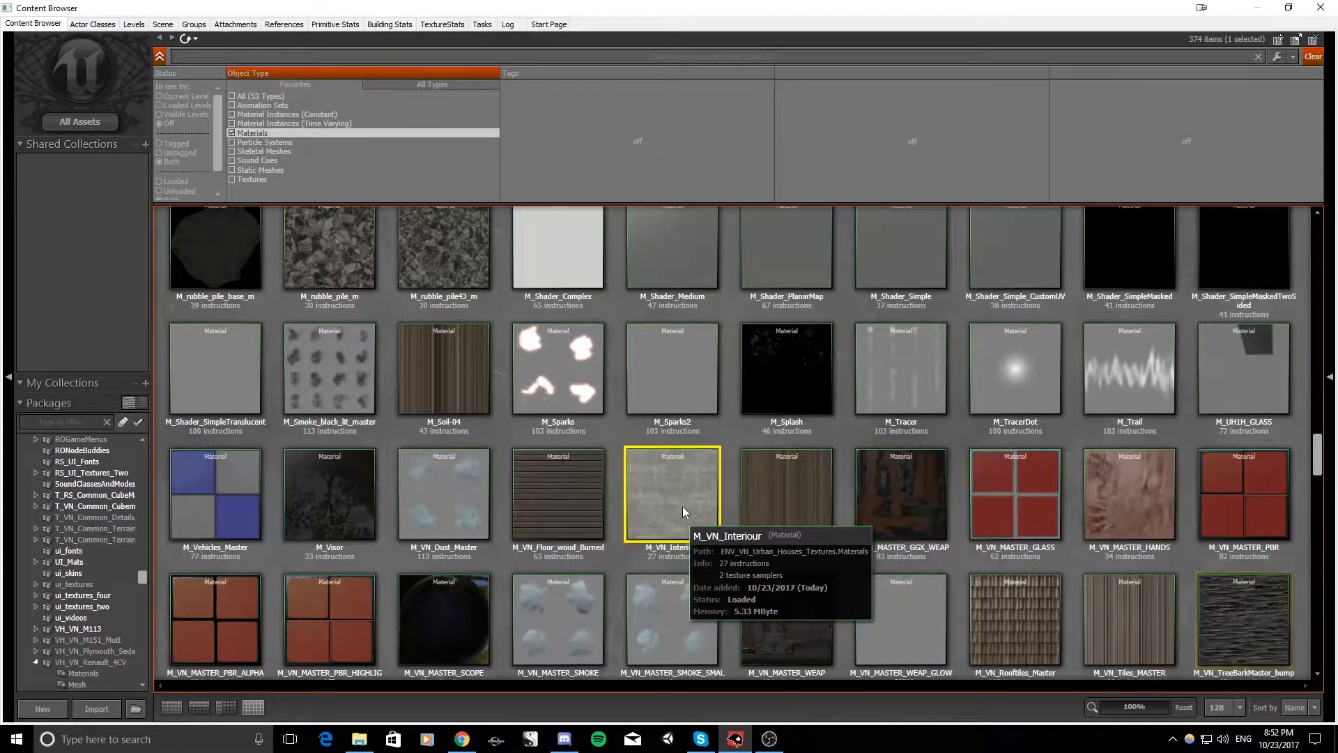
pyautogui.doubleClick(1131, 11)
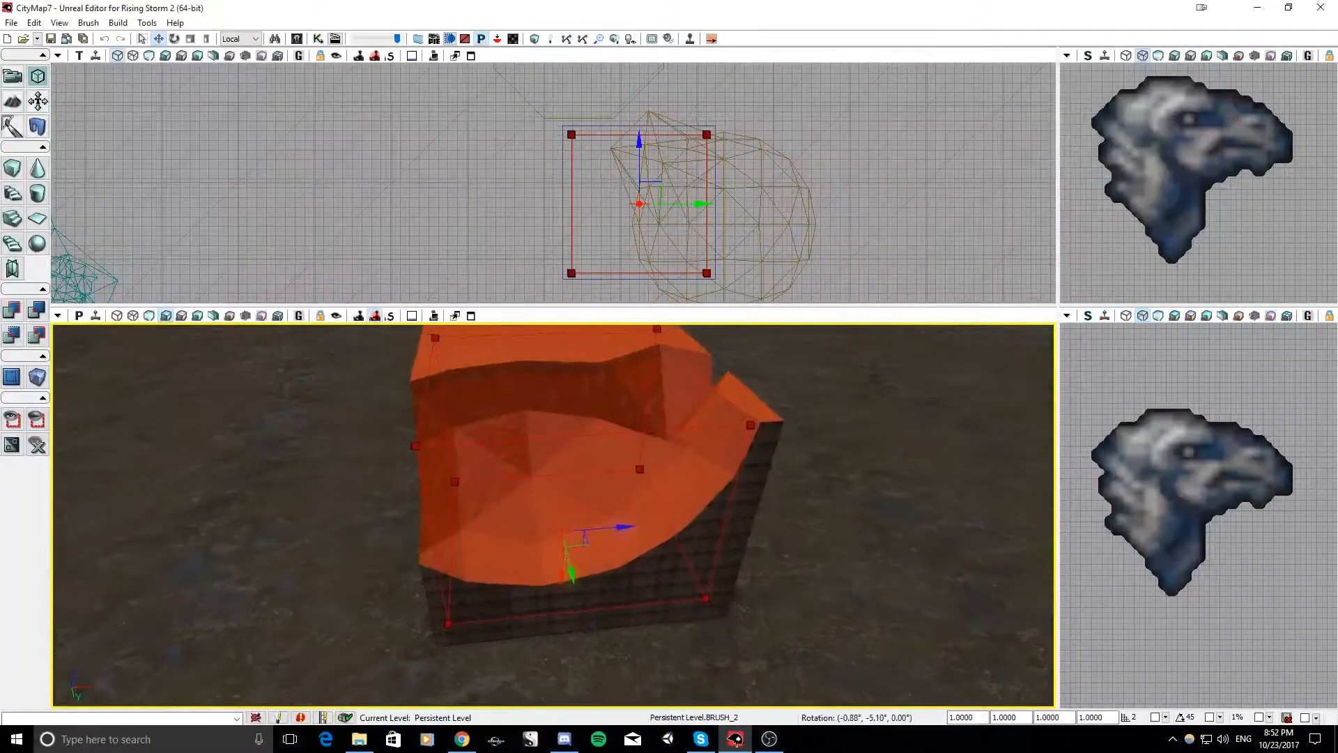
# Subtract the builder brush from the cube to hollow it out with the M_VN_Interiour material on the inner walls
pyautogui.press('w')
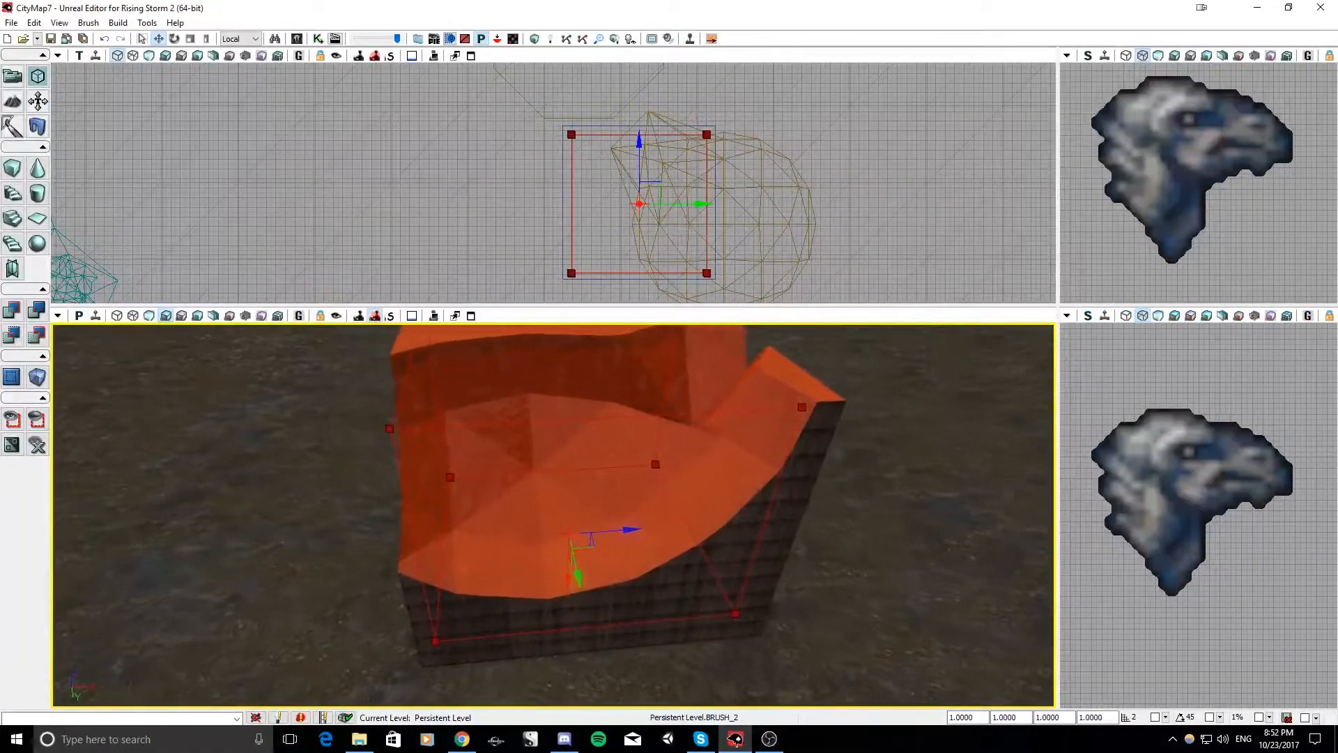
pyautogui.click(36, 311)
pyautogui.moveTo(446, 488)
pyautogui.mouseDown(button='right')
pyautogui.moveTo(592, 481)
pyautogui.moveTo(579, 411)
pyautogui.moveTo(558, 523)
pyautogui.moveTo(593, 526)
pyautogui.moveTo(662, 481)
pyautogui.mouseUp(button='right')
pyautogui.press('a')
pyautogui.press('w')
pyautogui.press('e')
pyautogui.press('w')
pyautogui.press('a')
pyautogui.moveTo(670, 414); pyautogui.dragTo(668, 411, button='right')
# Examine the hollowed cube's walls and rim by selecting individual rim faces near its corner
pyautogui.click(697, 411)
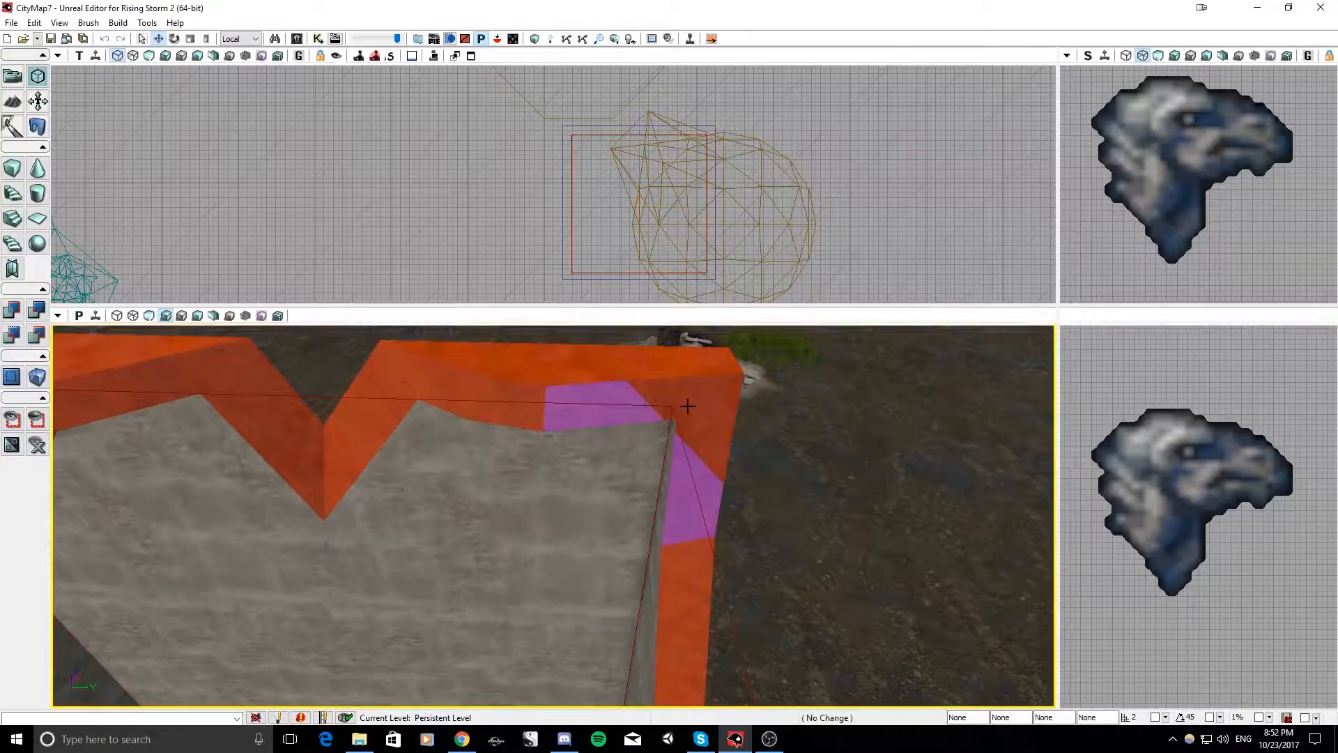
pyautogui.click(708, 503)
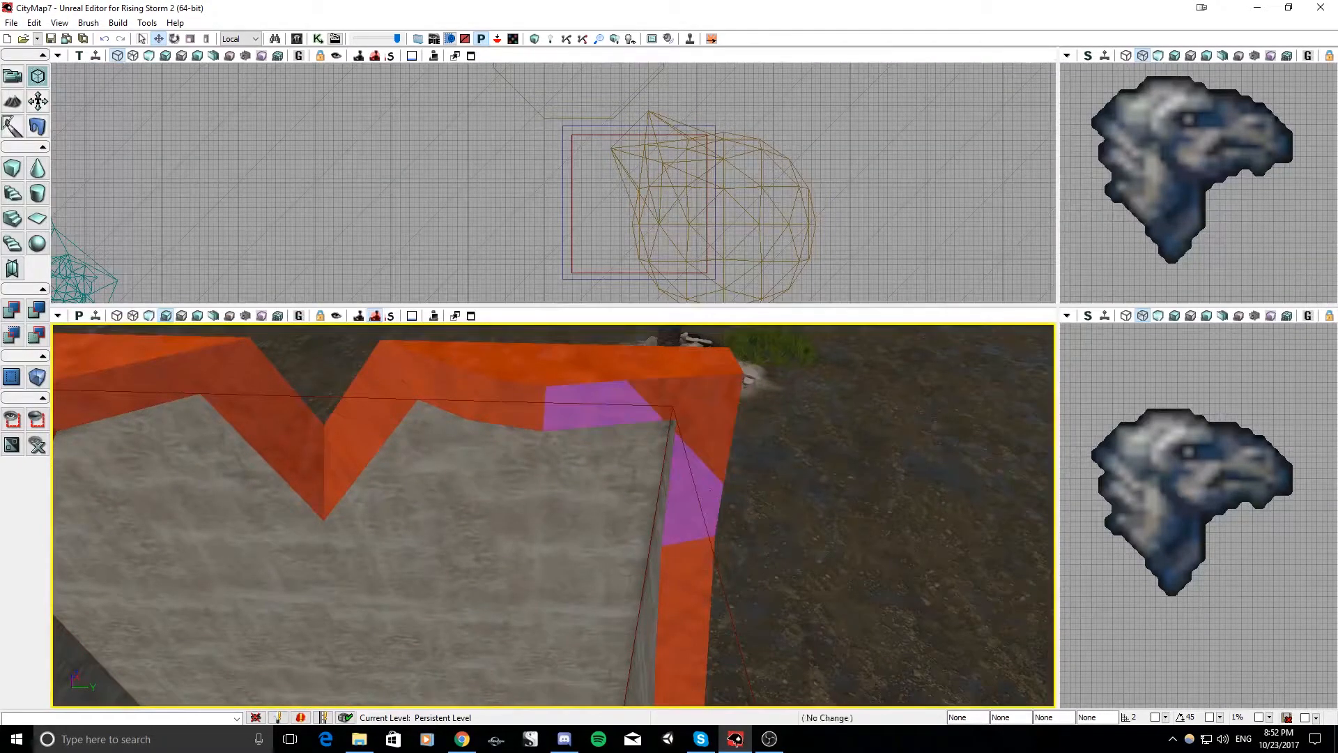
pyautogui.click(698, 569)
pyautogui.moveTo(698, 570); pyautogui.dragTo(666, 620, button='right')
pyautogui.press('d')
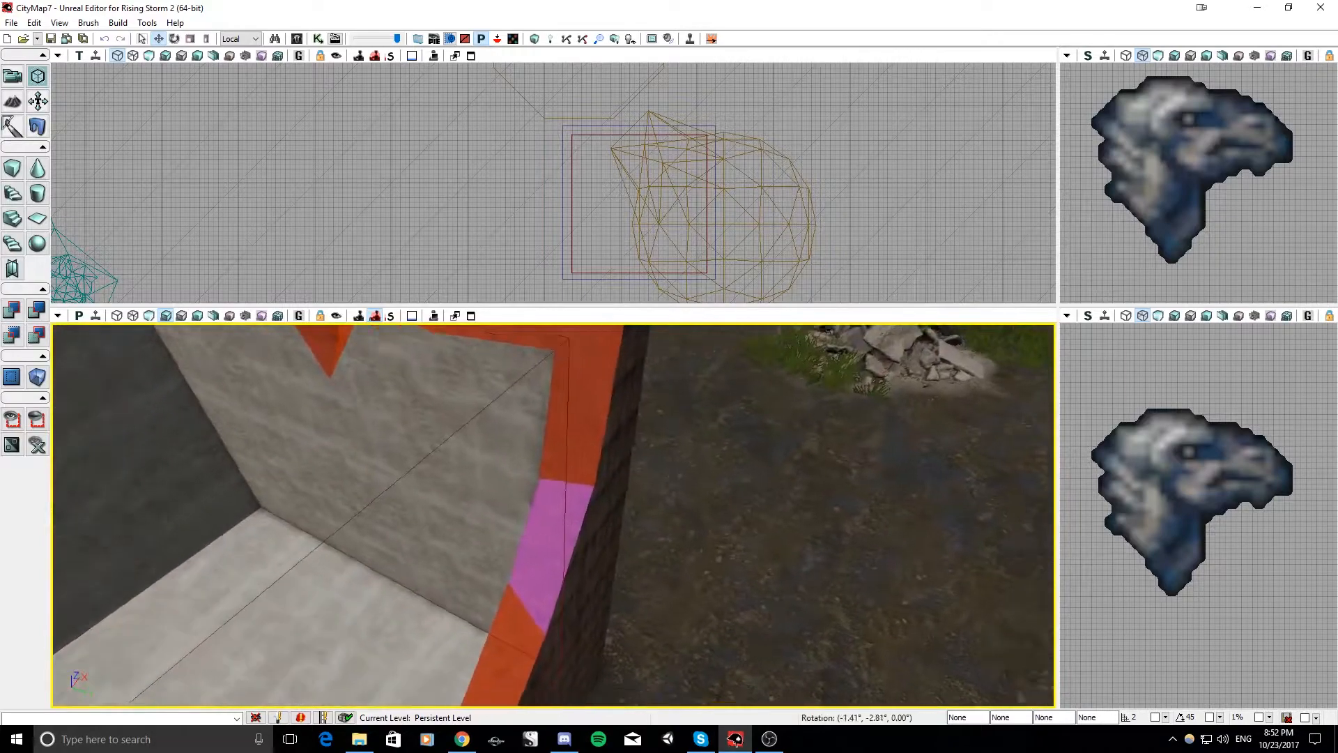
pyautogui.moveTo(554, 515); pyautogui.dragTo(553, 529, button='right')
pyautogui.press('w')
pyautogui.moveTo(613, 494); pyautogui.dragTo(708, 491, button='right')
pyautogui.press('s')
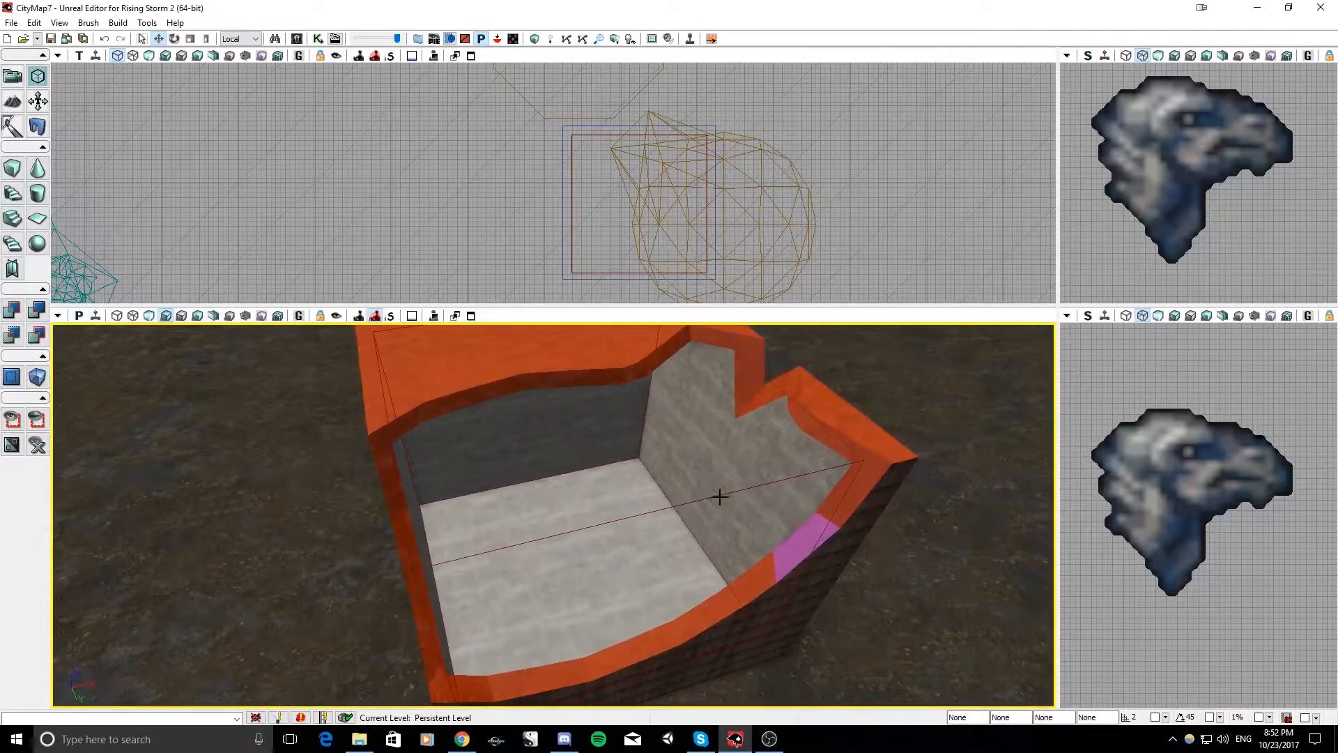
# Reselect the builder brush and move it along the X axis until it straddles the cube's side wall
pyautogui.press('t')
pyautogui.click(715, 495)
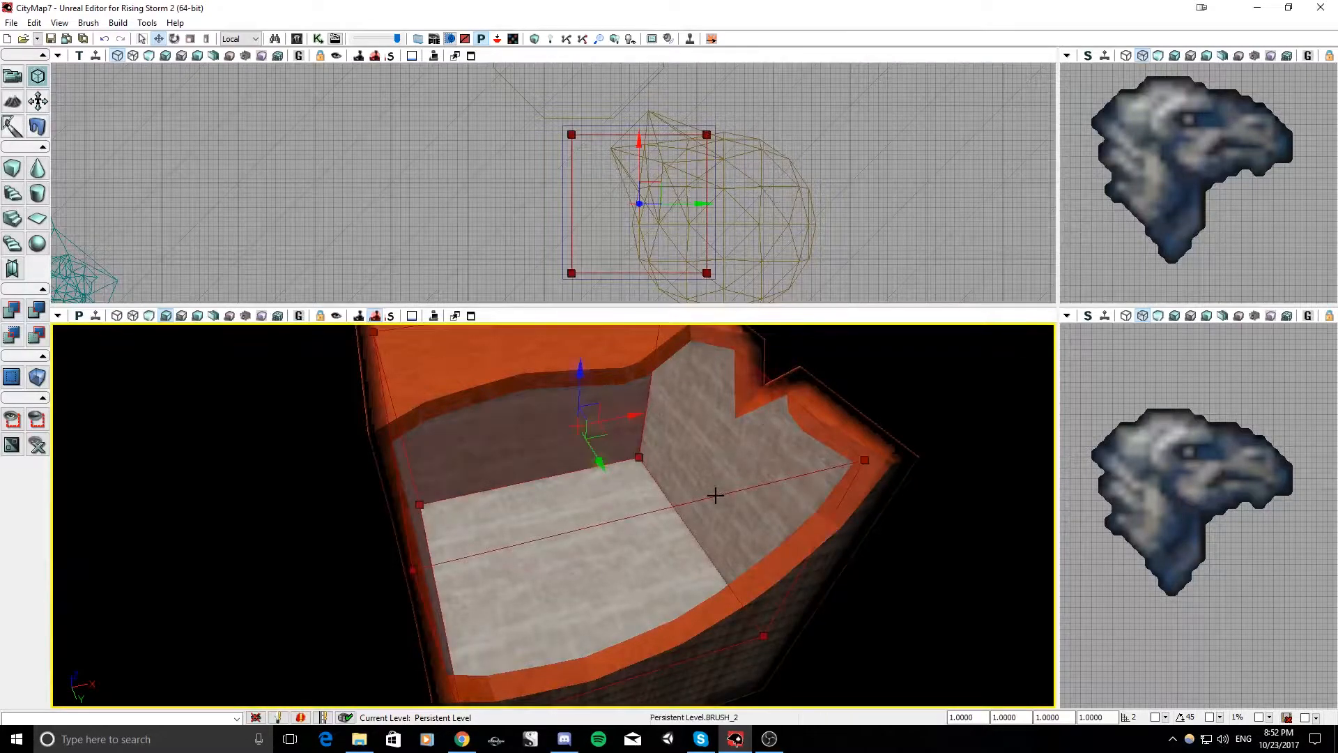
pyautogui.press('t')
pyautogui.moveTo(715, 539); pyautogui.dragTo(718, 550, button='right')
pyautogui.press('d')
pyautogui.moveTo(525, 432); pyautogui.dragTo(87, 433, button='right')
pyautogui.press('d')
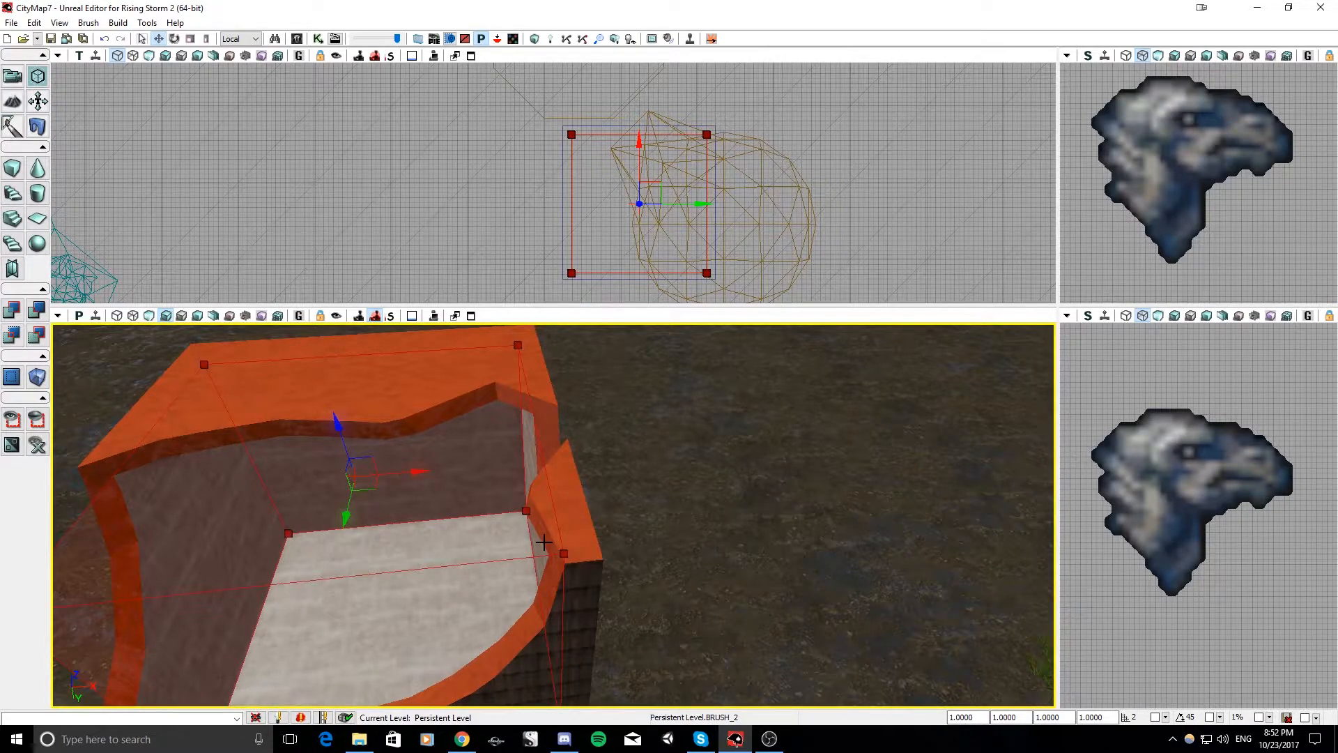
pyautogui.moveTo(784, 524)
pyautogui.mouseDown(button='right')
pyautogui.moveTo(765, 450)
pyautogui.moveTo(728, 425)
pyautogui.mouseUp(button='right')
pyautogui.moveTo(471, 410); pyautogui.dragTo(481, 522, button='right')
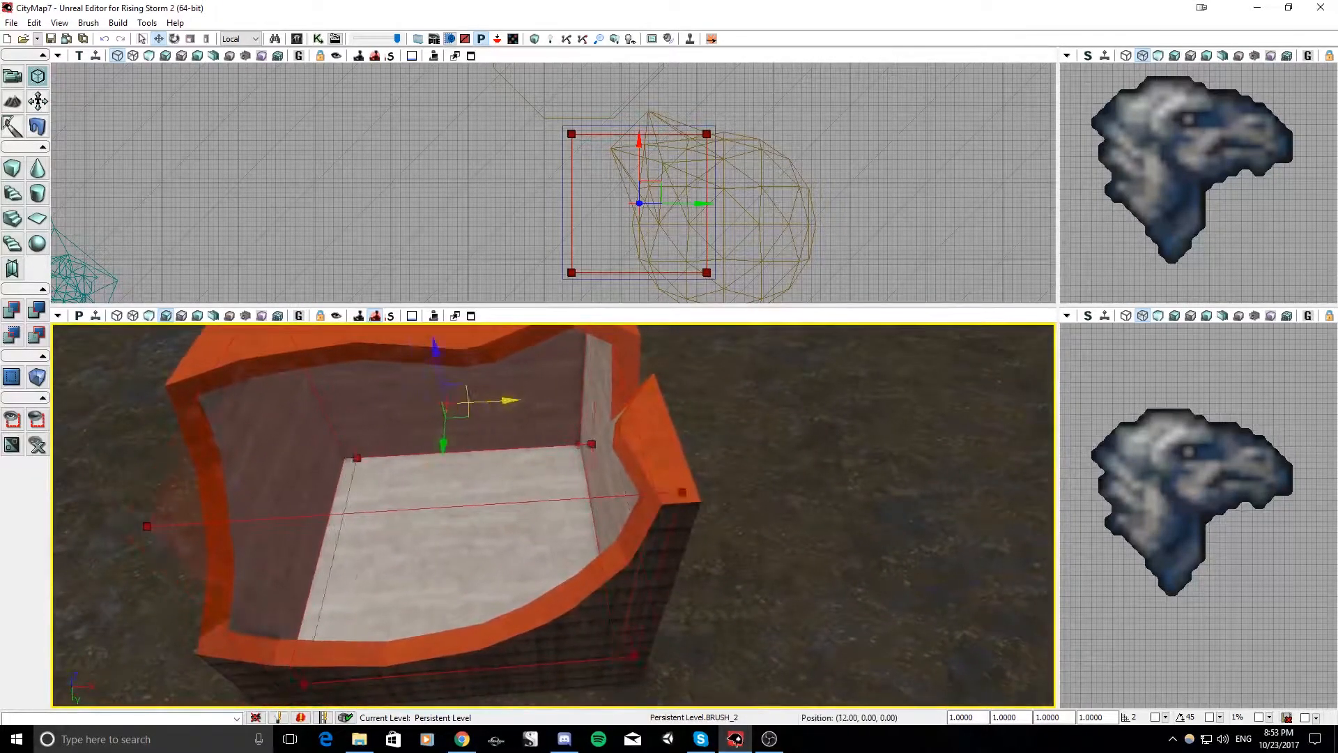
pyautogui.moveTo(486, 403)
pyautogui.mouseDown(button='right')
pyautogui.moveTo(476, 407)
pyautogui.moveTo(503, 397)
pyautogui.moveTo(491, 400)
pyautogui.moveTo(574, 537)
pyautogui.moveTo(599, 499)
pyautogui.moveTo(529, 405)
pyautogui.mouseUp(button='right')
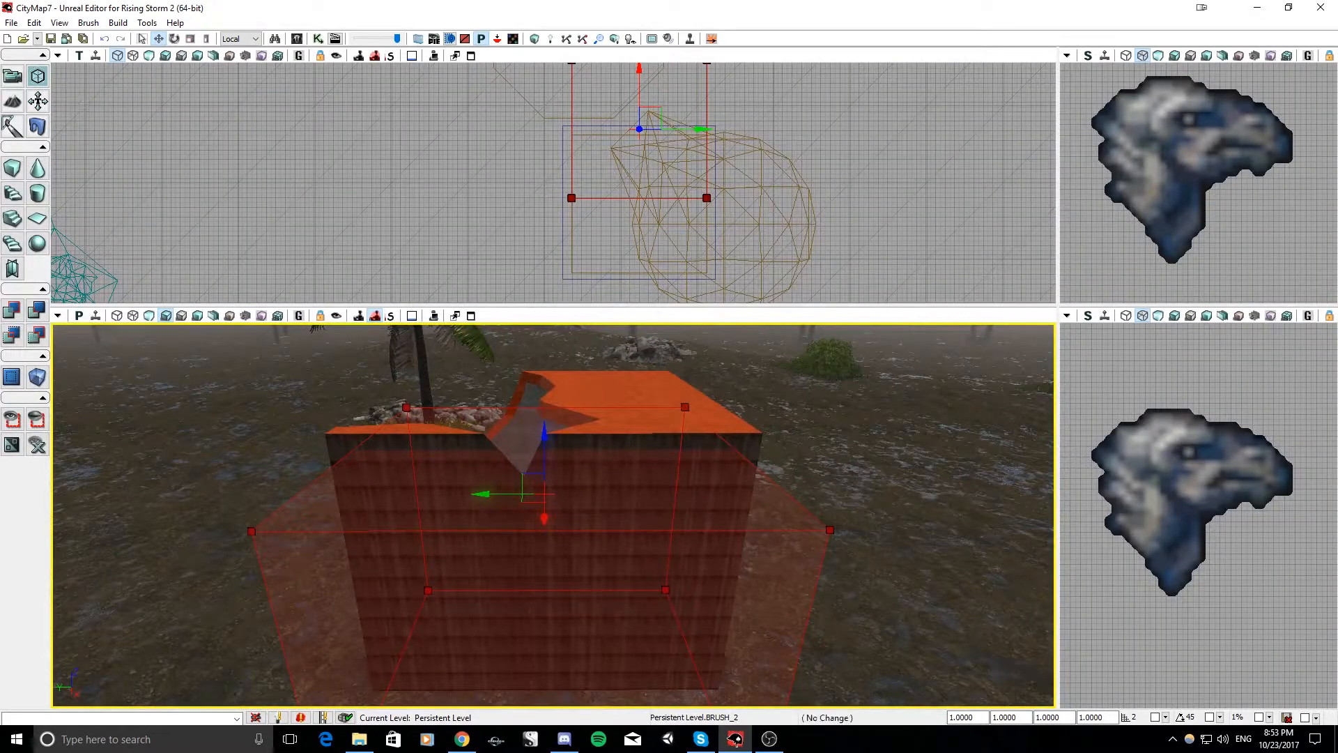
# Lower the builder brush's top face below the notch in the wall and pull its outer face in close to the wall
pyautogui.click(539, 408)
pyautogui.moveTo(545, 383); pyautogui.dragTo(573, 533)
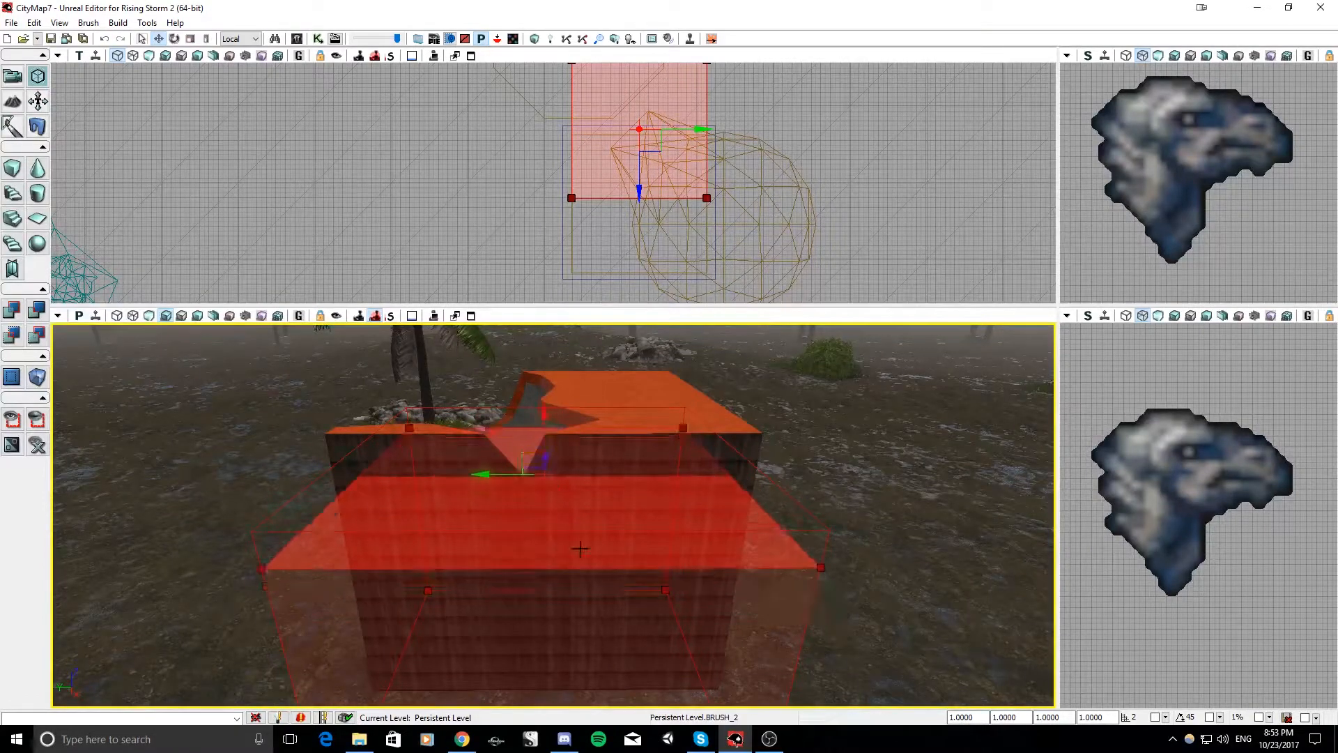
pyautogui.click(647, 644)
pyautogui.moveTo(647, 644); pyautogui.dragTo(697, 669, button='right')
pyautogui.moveTo(670, 668)
pyautogui.mouseDown()
pyautogui.moveTo(570, 533)
pyautogui.moveTo(592, 566)
pyautogui.mouseUp()
# Narrow the builder brush by moving one side face inward, and pull its inner face back close to the wall
pyautogui.moveTo(593, 566); pyautogui.dragTo(431, 428, button='right')
pyautogui.click(470, 450)
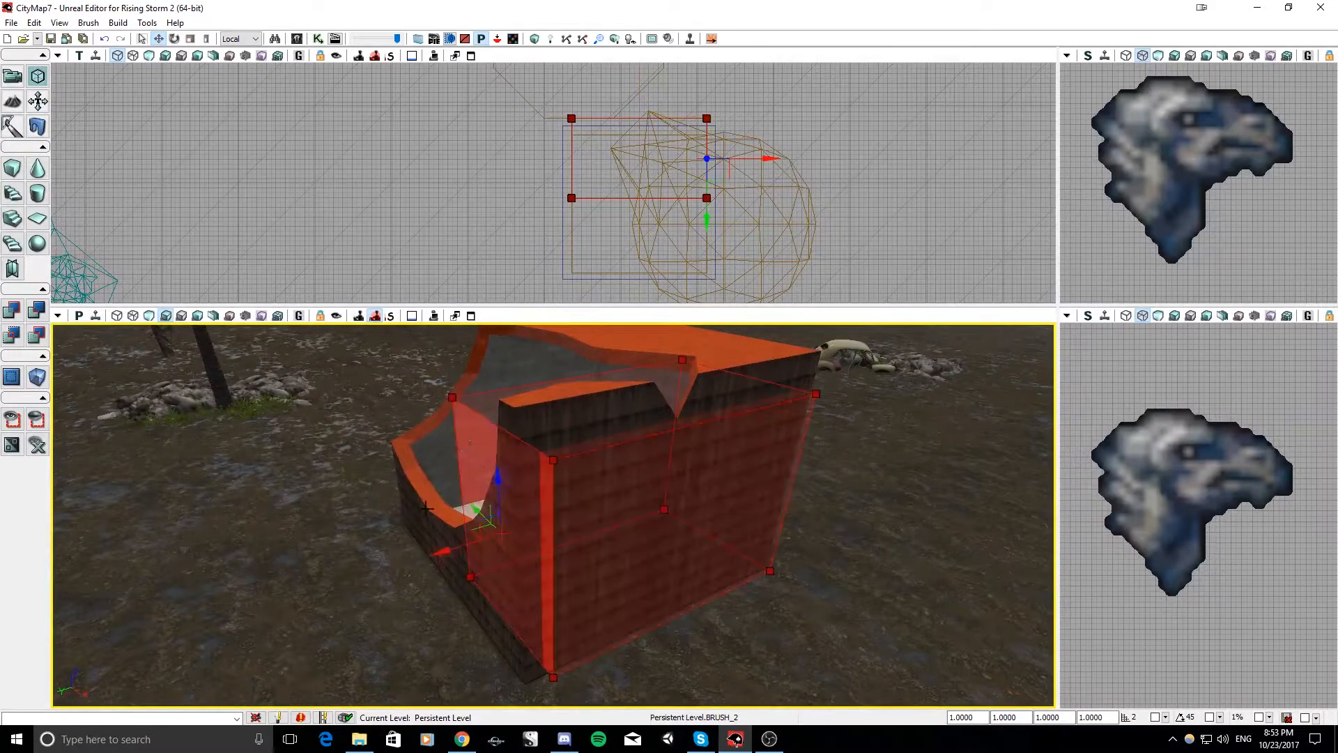
pyautogui.moveTo(653, 538); pyautogui.dragTo(470, 521, button='right')
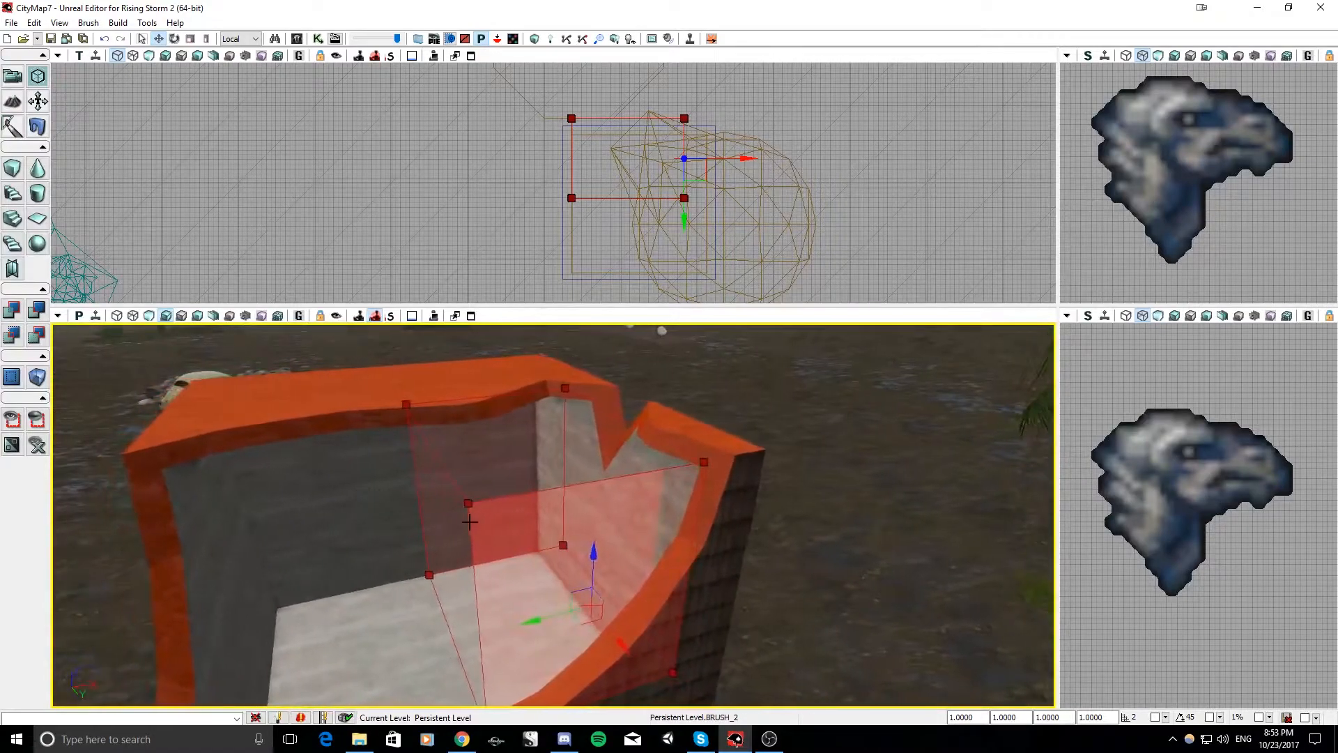
pyautogui.click(443, 519)
pyautogui.moveTo(376, 561); pyautogui.dragTo(518, 535)
# Extend the builder brush's inner face across the hollow interior and out past the cube's opposite wall
pyautogui.moveTo(517, 536)
pyautogui.mouseDown(button='right')
pyautogui.moveTo(268, 533)
pyautogui.moveTo(212, 499)
pyautogui.moveTo(84, 484)
pyautogui.moveTo(139, 492)
pyautogui.moveTo(182, 560)
pyautogui.mouseUp(button='right')
pyautogui.moveTo(467, 528)
pyautogui.mouseDown(button='right')
pyautogui.moveTo(620, 538)
pyautogui.moveTo(799, 585)
pyautogui.mouseUp(button='right')
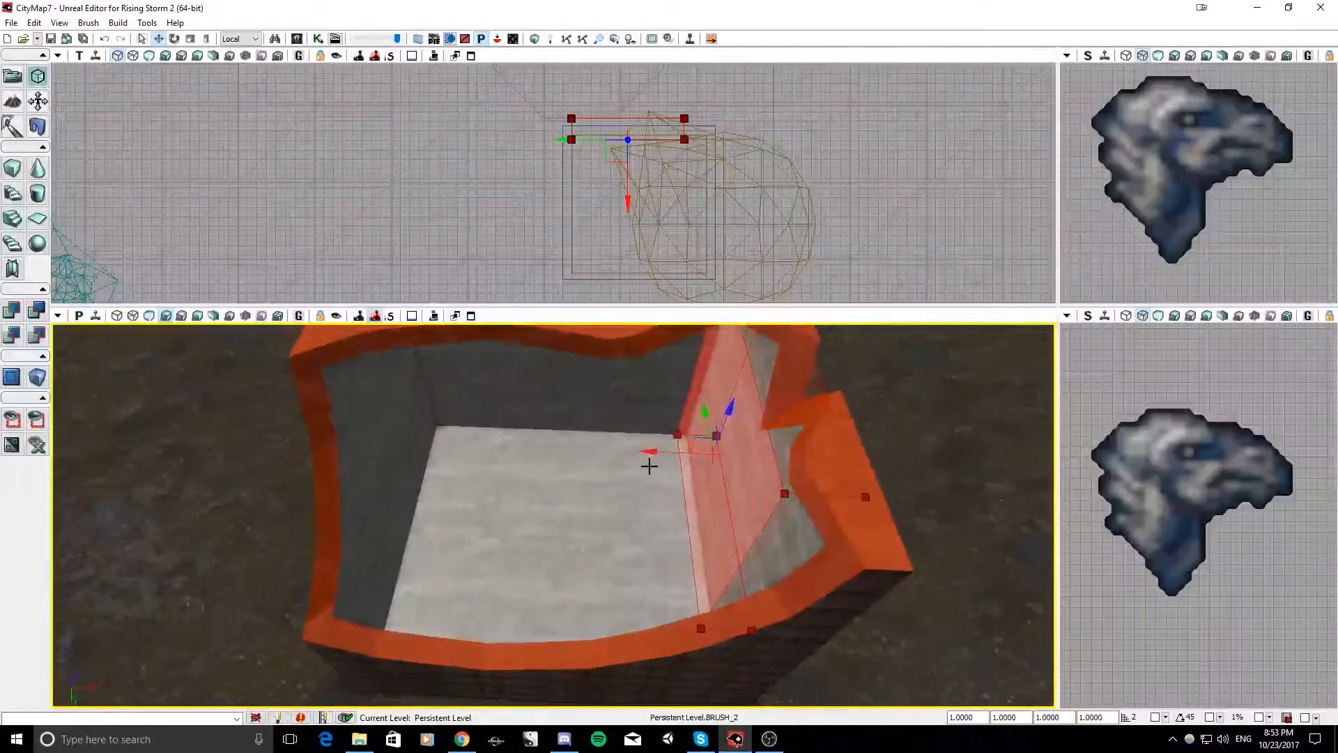
pyautogui.moveTo(649, 451); pyautogui.dragTo(300, 439)
pyautogui.moveTo(772, 483); pyautogui.dragTo(777, 485, button='right')
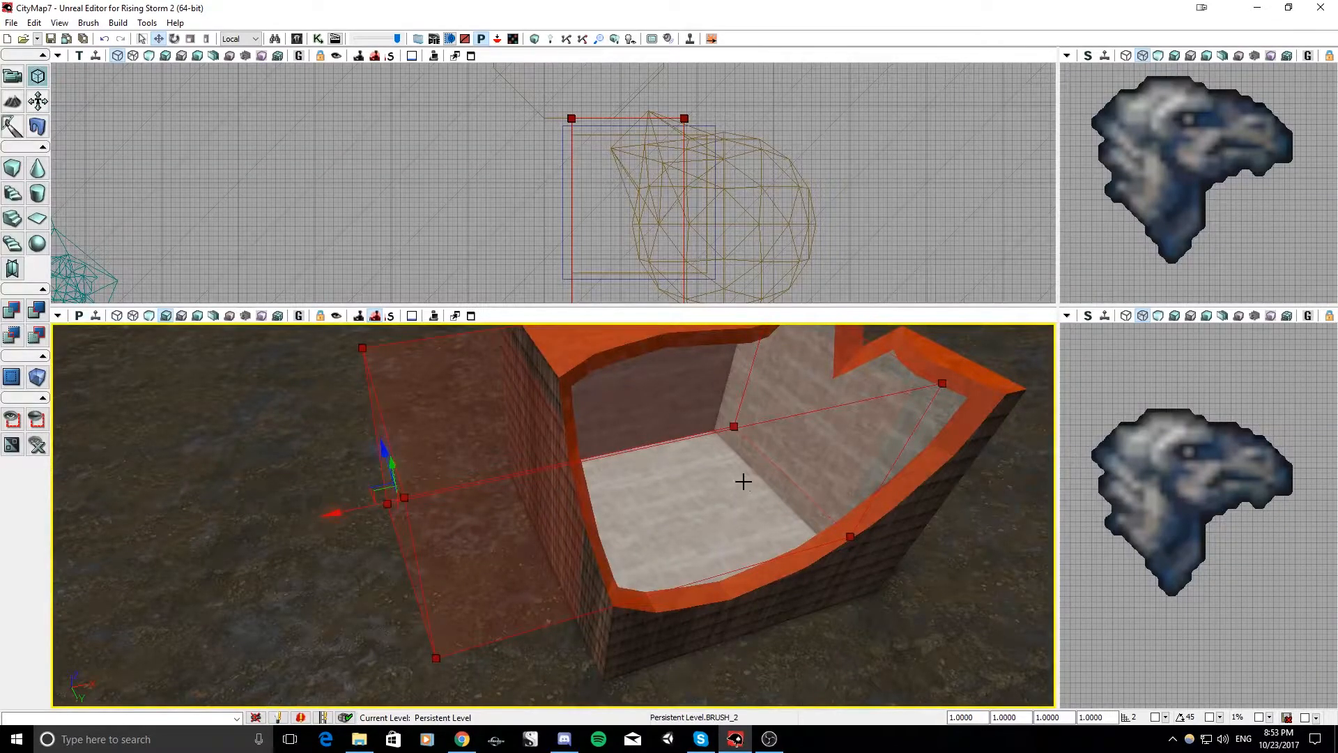
pyautogui.moveTo(653, 492); pyautogui.dragTo(630, 494, button='right')
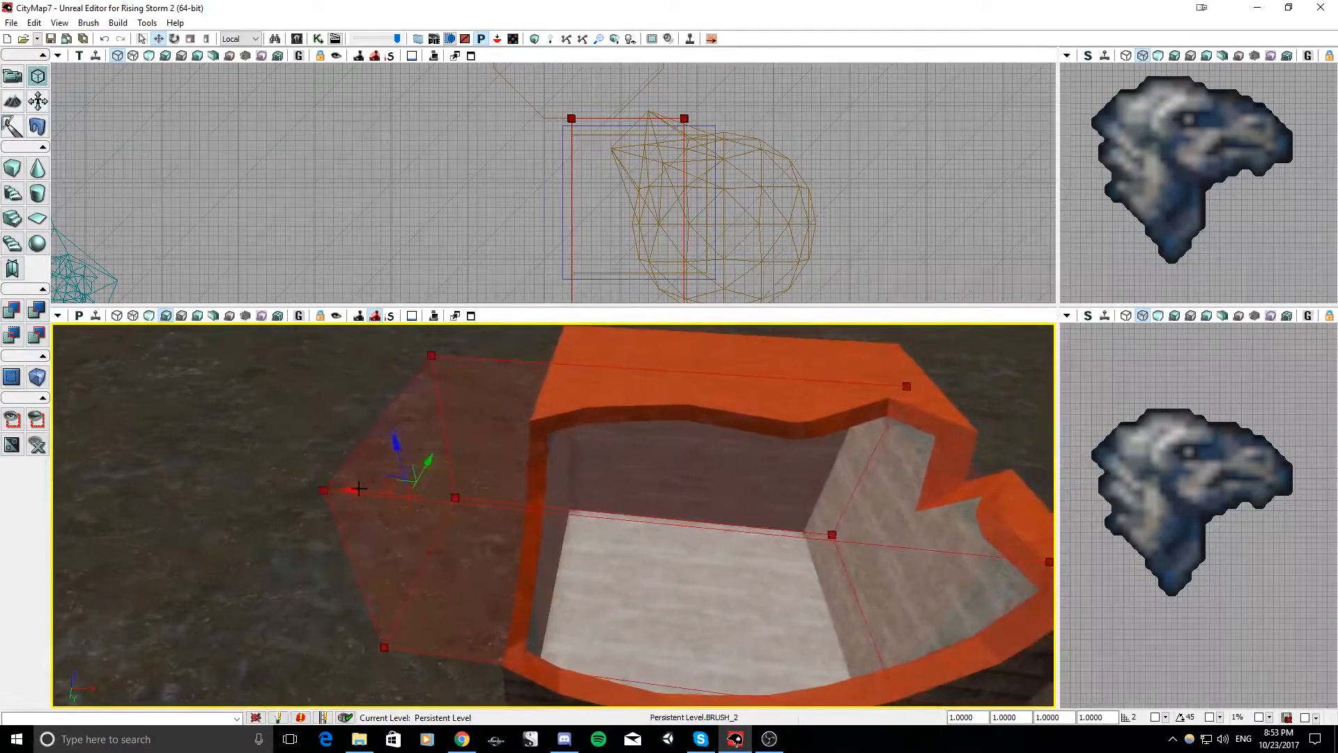
pyautogui.moveTo(336, 490); pyautogui.dragTo(347, 490, button='right')
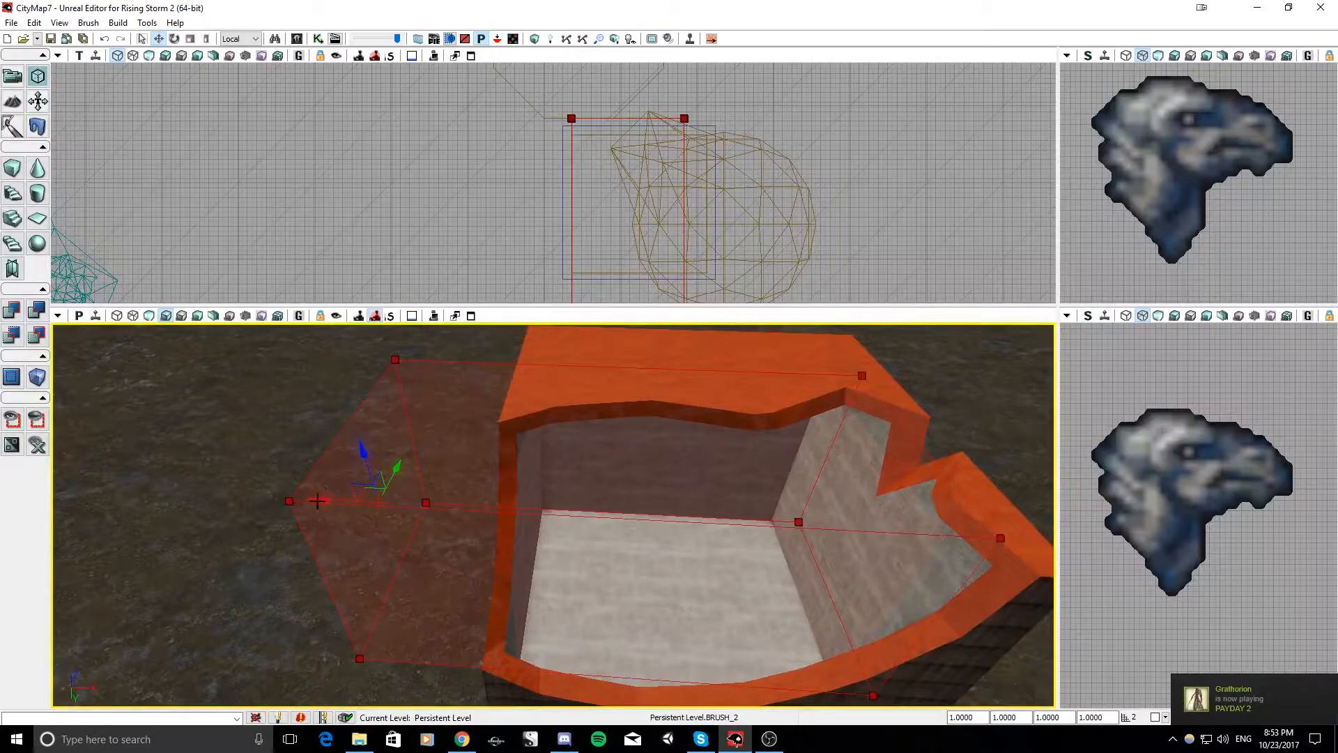
# Reshape the builder brush into a shallow block that straddles only the wall below the notch by moving its end faces
pyautogui.moveTo(394, 503)
pyautogui.mouseDown()
pyautogui.moveTo(792, 522)
pyautogui.moveTo(769, 520)
pyautogui.mouseUp()
pyautogui.moveTo(357, 493)
pyautogui.mouseDown(button='right')
pyautogui.moveTo(380, 512)
pyautogui.moveTo(278, 474)
pyautogui.moveTo(258, 411)
pyautogui.mouseUp(button='right')
pyautogui.moveTo(477, 488)
pyautogui.mouseDown(button='right')
pyautogui.moveTo(448, 480)
pyautogui.moveTo(446, 519)
pyautogui.mouseUp(button='right')
pyautogui.click(442, 438)
pyautogui.moveTo(490, 589); pyautogui.dragTo(489, 394)
pyautogui.moveTo(489, 394); pyautogui.dragTo(468, 326, button='right')
pyautogui.moveTo(584, 516)
pyautogui.mouseDown(button='right')
pyautogui.moveTo(584, 555)
pyautogui.moveTo(584, 530)
pyautogui.mouseUp(button='right')
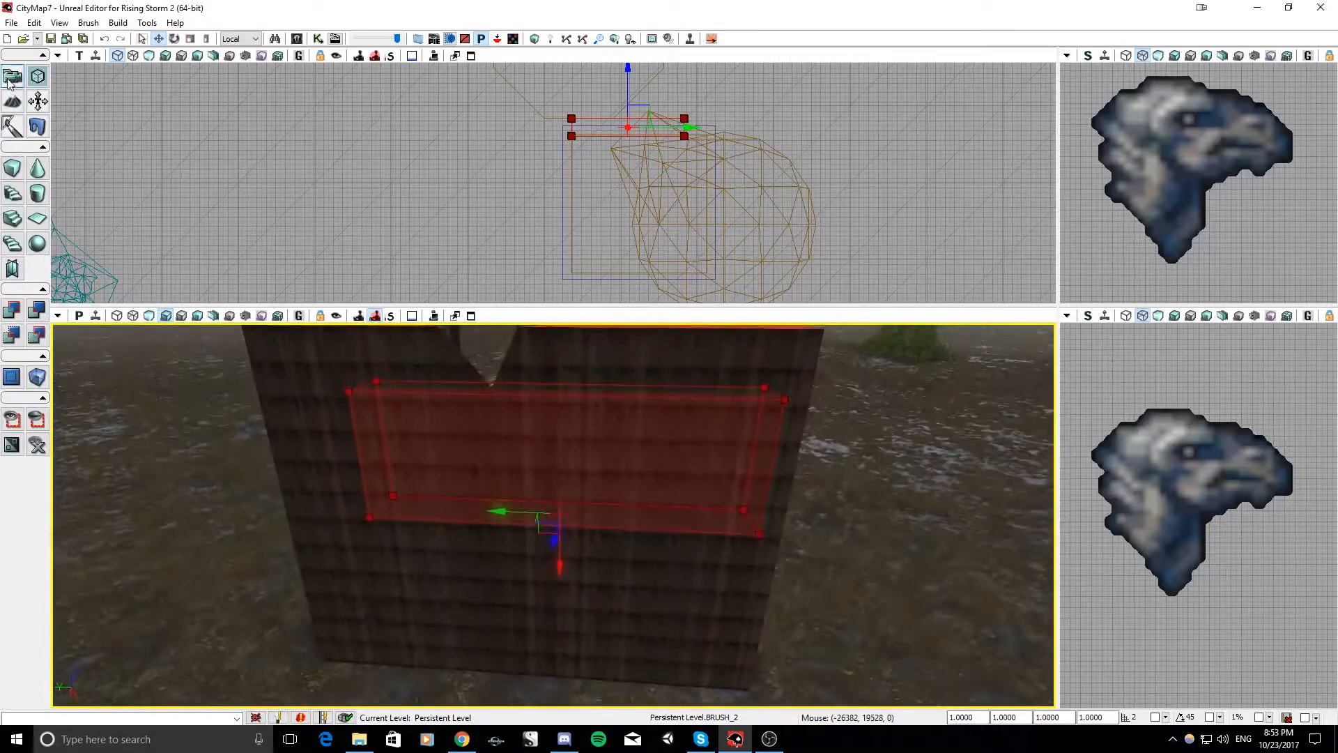
# Lower the builder brush slightly, shift it along Y on the wall and subtract it to cut a window opening
pyautogui.click(13, 76)
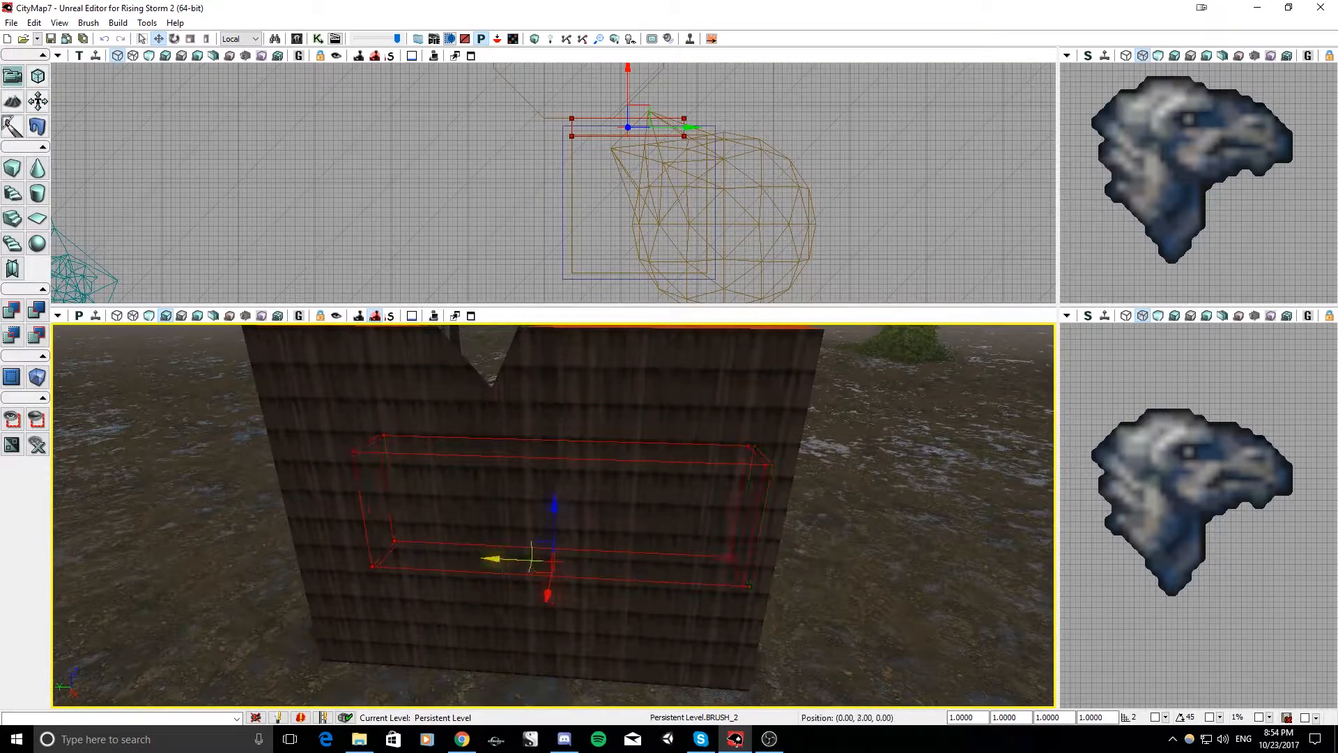
pyautogui.moveTo(487, 559); pyautogui.dragTo(486, 559)
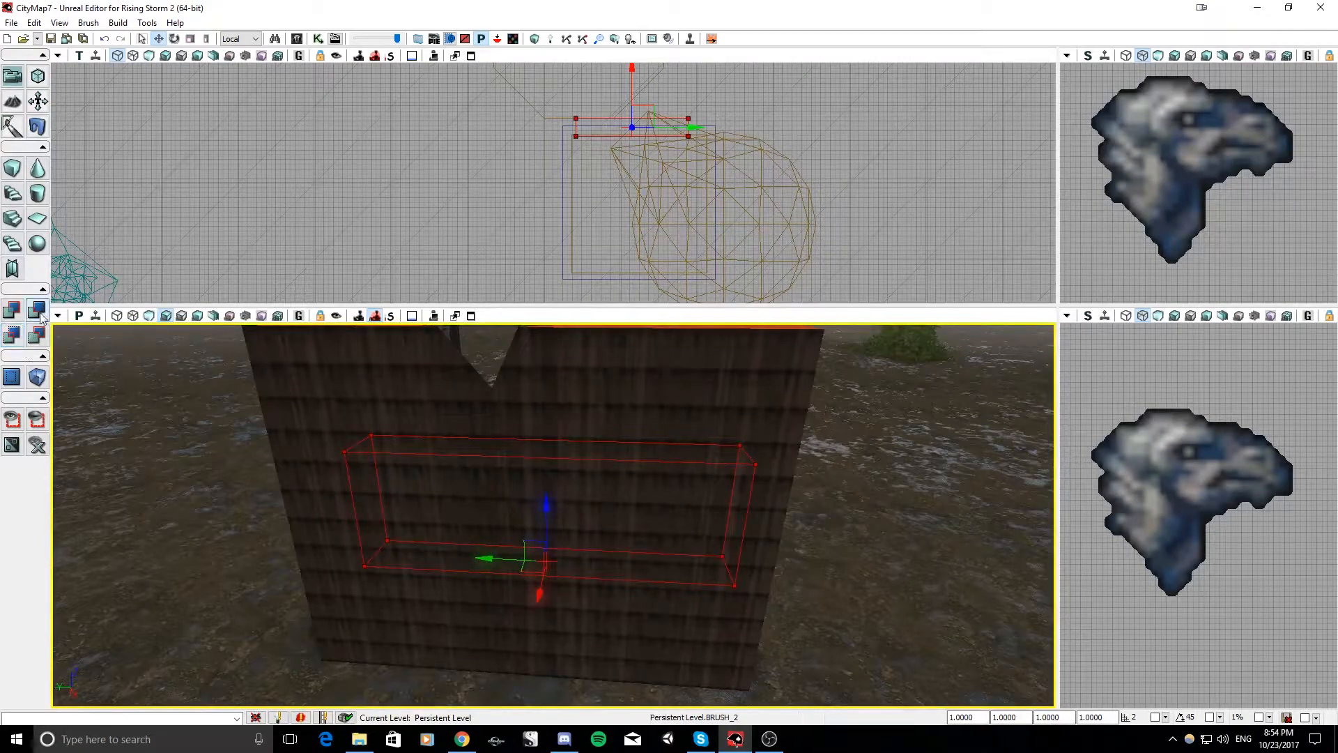
pyautogui.moveTo(687, 492)
pyautogui.mouseDown(button='right')
pyautogui.moveTo(592, 457)
pyautogui.moveTo(512, 450)
pyautogui.moveTo(710, 469)
pyautogui.moveTo(819, 499)
pyautogui.moveTo(739, 512)
pyautogui.moveTo(479, 486)
pyautogui.mouseUp(button='right')
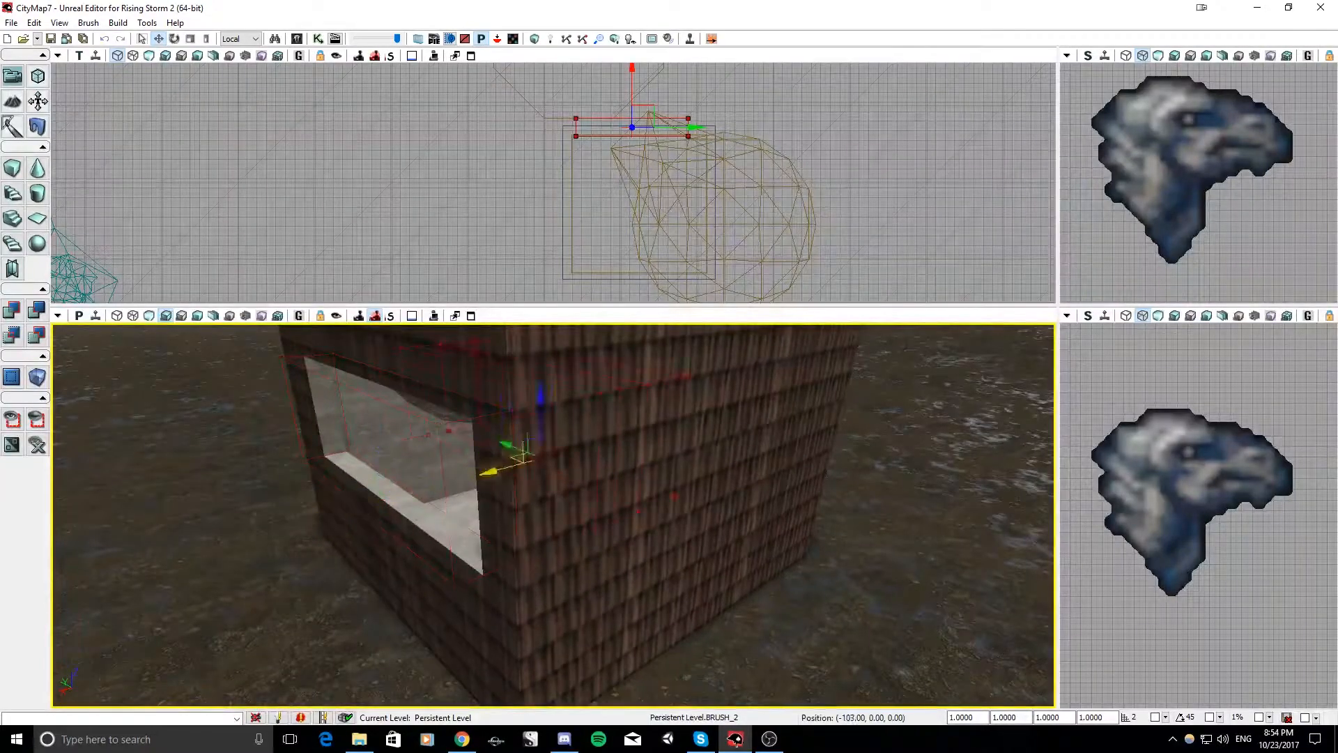
# Move the builder brush along X to the middle of the cube and along Y until it crosses the adjacent wall
pyautogui.moveTo(533, 460); pyautogui.dragTo(535, 460)
pyautogui.moveTo(534, 460); pyautogui.dragTo(500, 471, button='right')
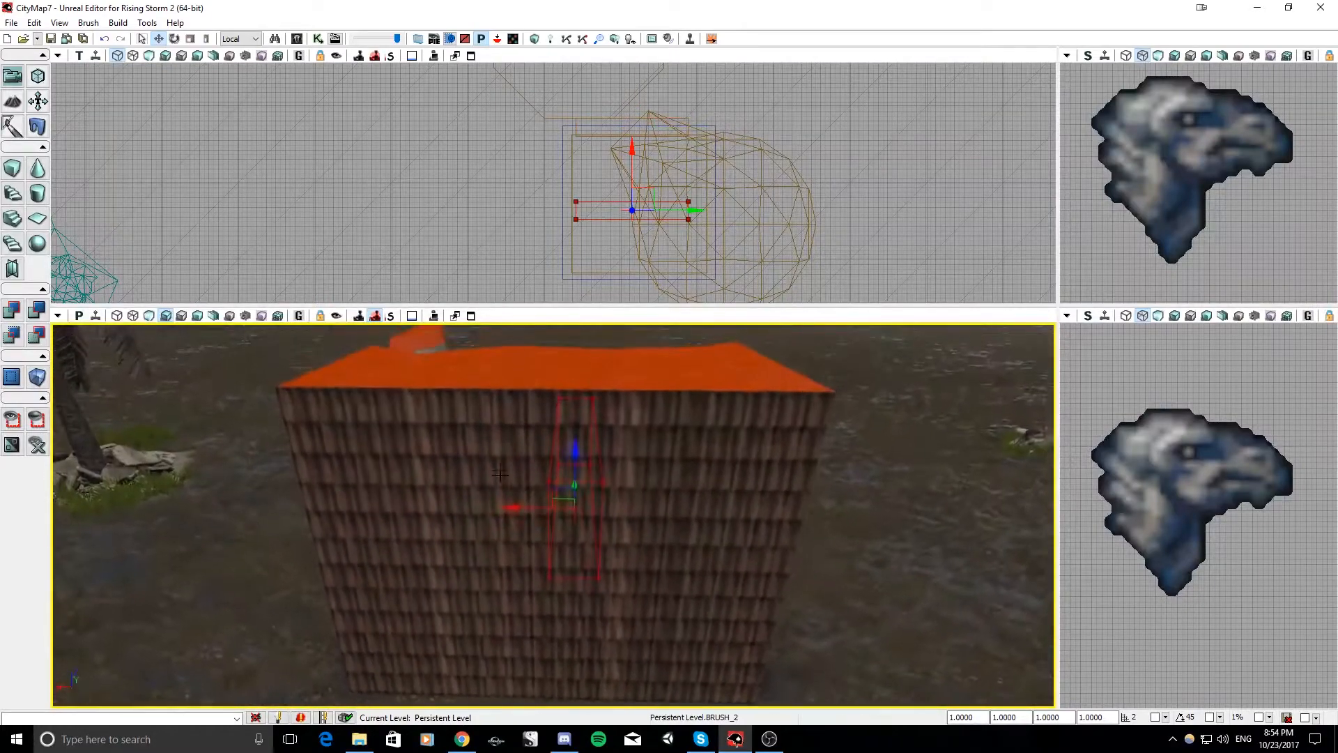
pyautogui.moveTo(605, 495); pyautogui.dragTo(552, 430, button='right')
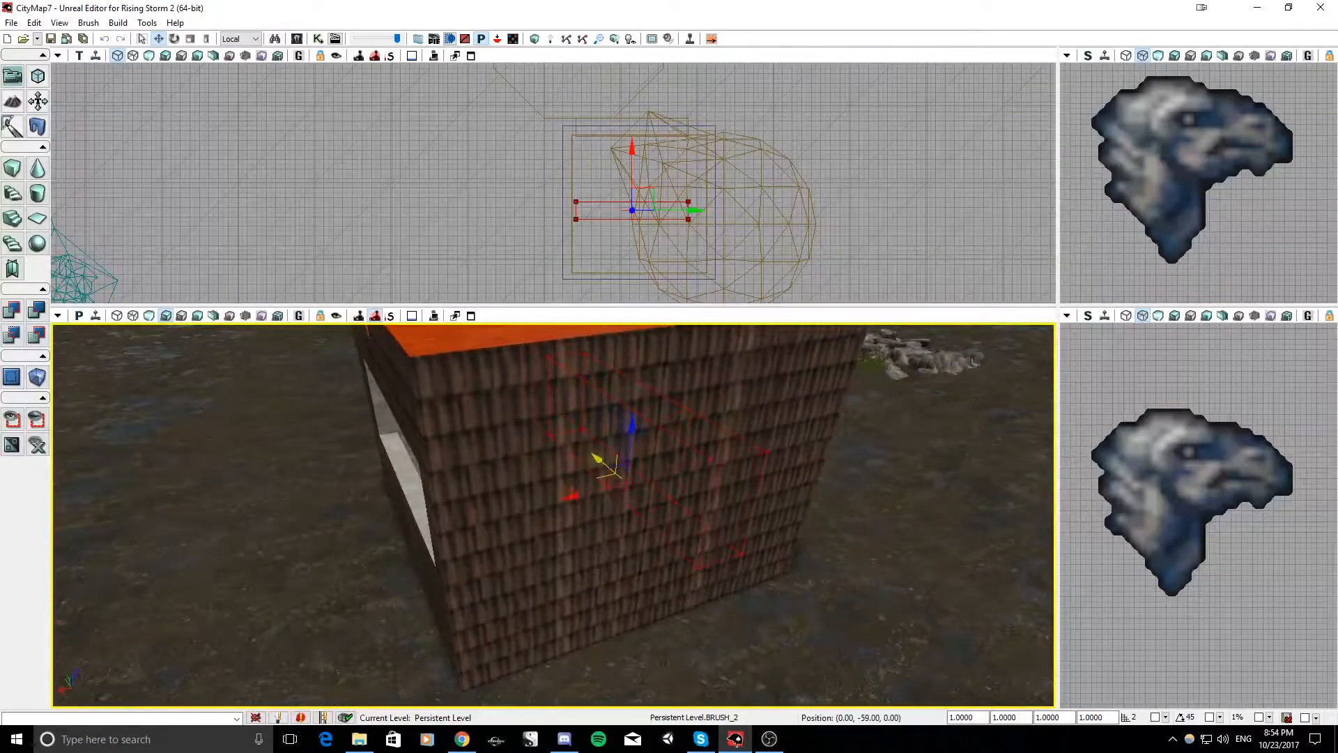
pyautogui.moveTo(646, 438); pyautogui.dragTo(686, 437, button='right')
pyautogui.moveTo(632, 466); pyautogui.dragTo(632, 468)
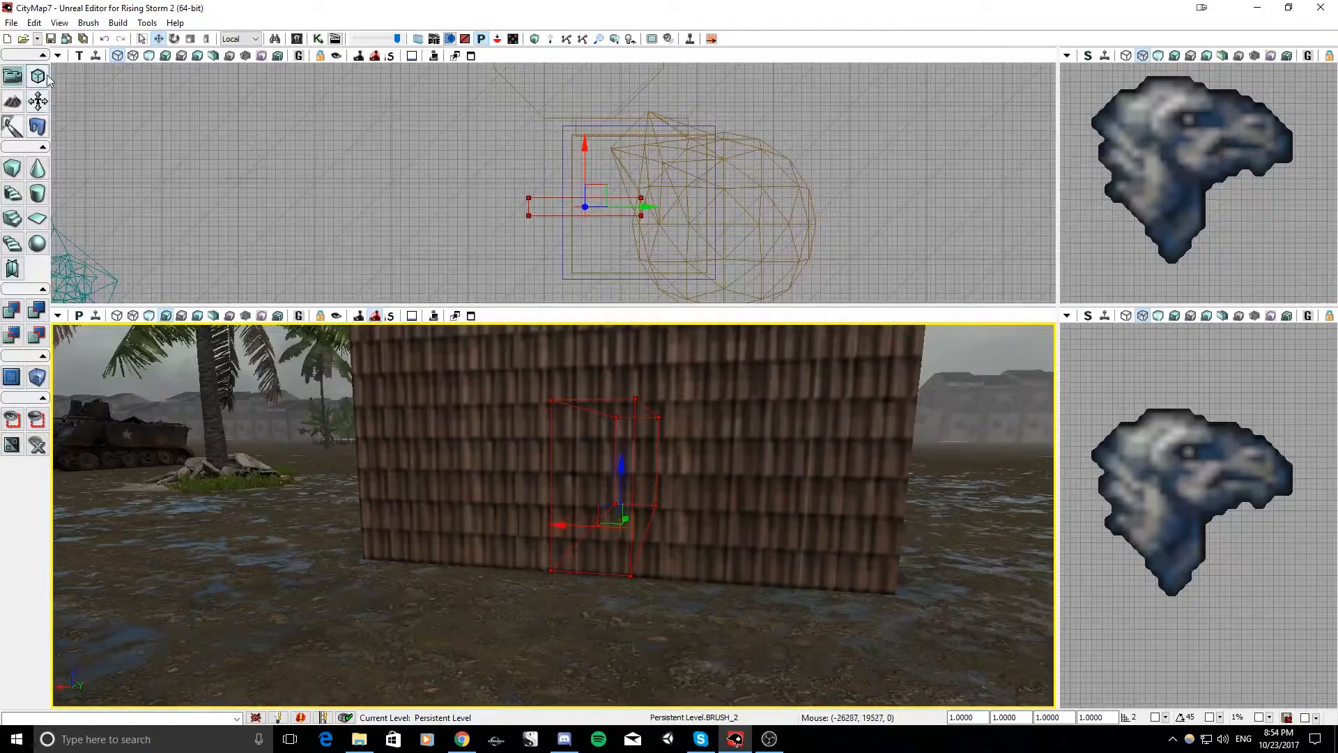
# Widen the builder brush along X by moving both of its side faces outward
pyautogui.moveTo(652, 460); pyautogui.dragTo(601, 458, button='right')
pyautogui.click(535, 457)
pyautogui.moveTo(914, 460); pyautogui.dragTo(920, 459)
pyautogui.moveTo(920, 459); pyautogui.dragTo(1003, 463, button='right')
pyautogui.click(612, 481)
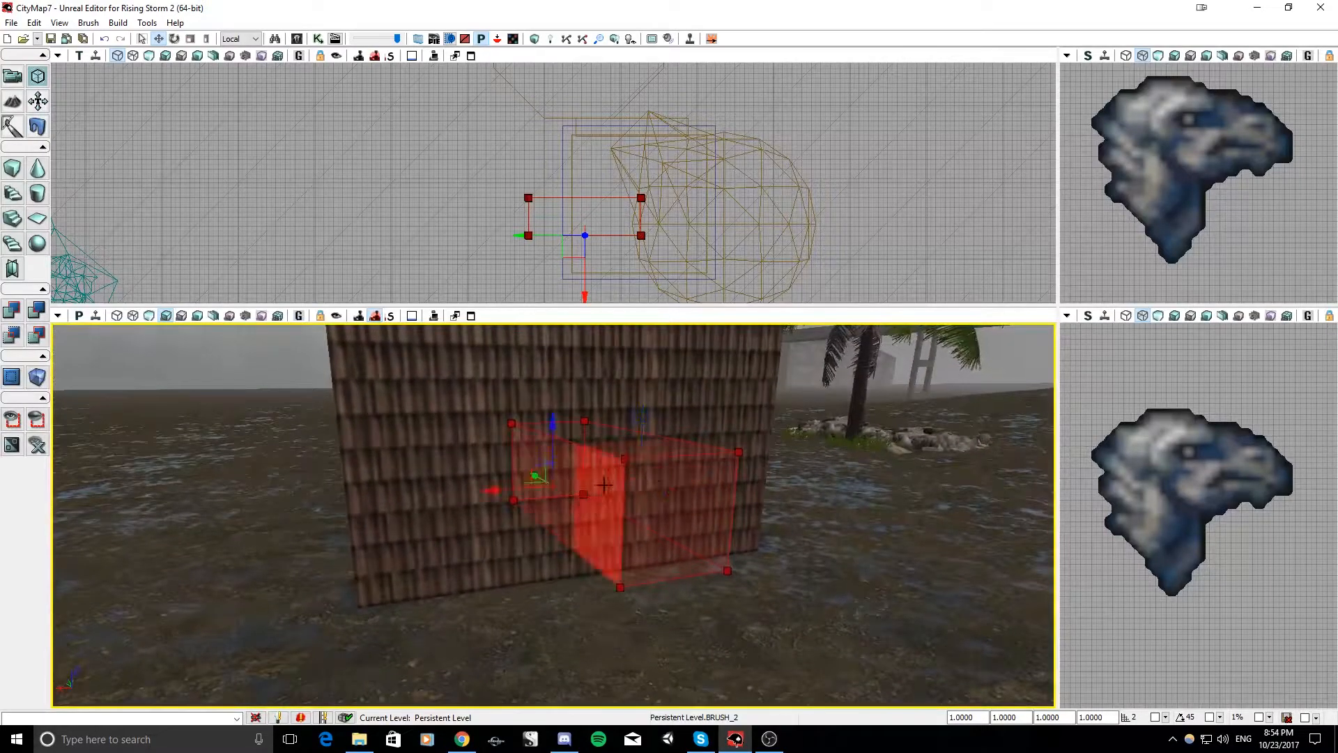
pyautogui.moveTo(523, 484); pyautogui.dragTo(523, 484, button='right')
pyautogui.moveTo(606, 486); pyautogui.dragTo(606, 487, button='right')
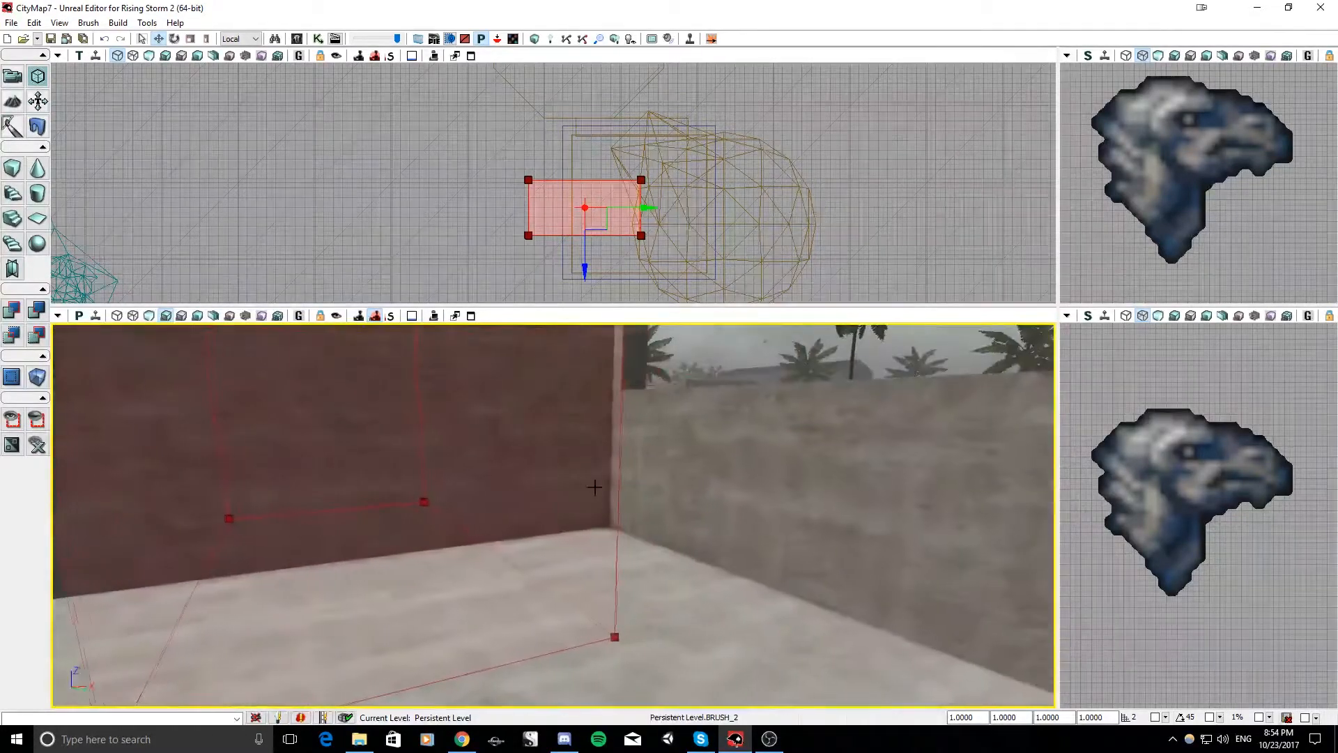
# Shorten the builder brush by pulling its inner end face back outside the cube
pyautogui.click(606, 486)
pyautogui.moveTo(893, 495); pyautogui.dragTo(893, 495, button='right')
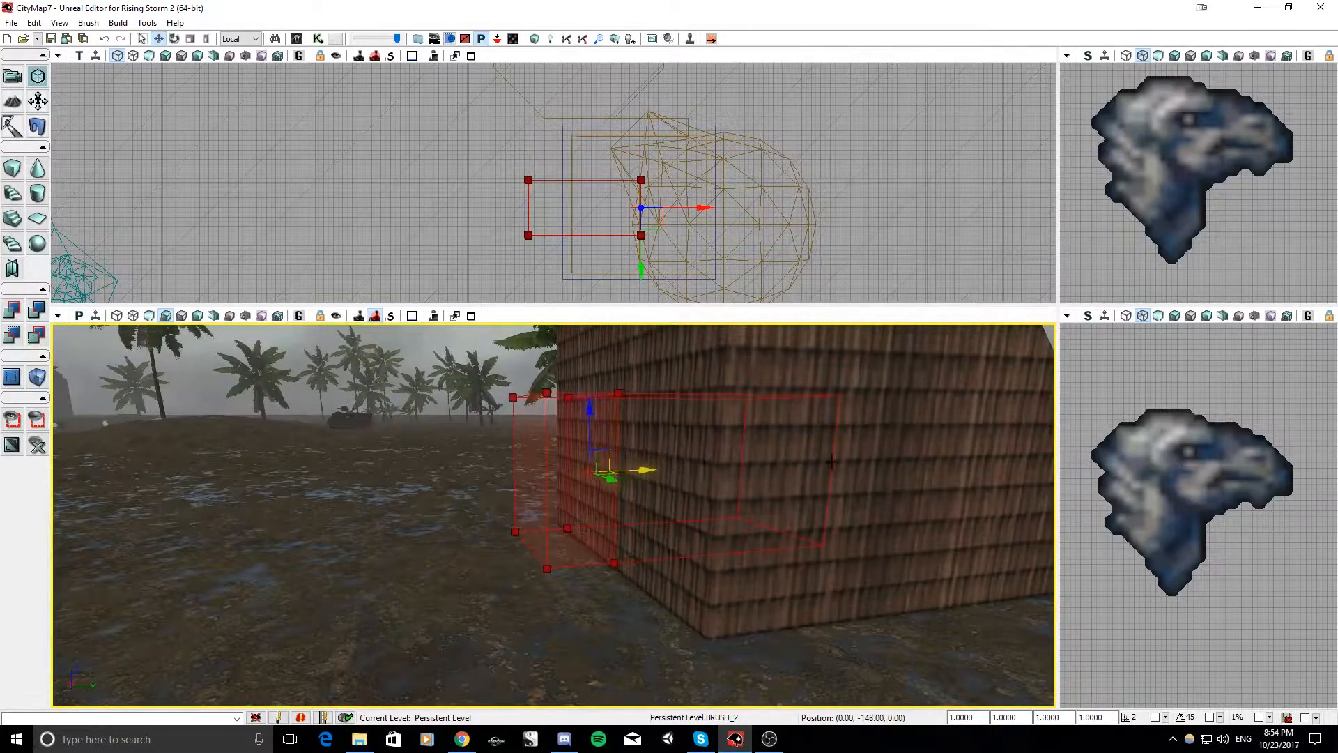
pyautogui.moveTo(509, 463); pyautogui.dragTo(508, 463, button='right')
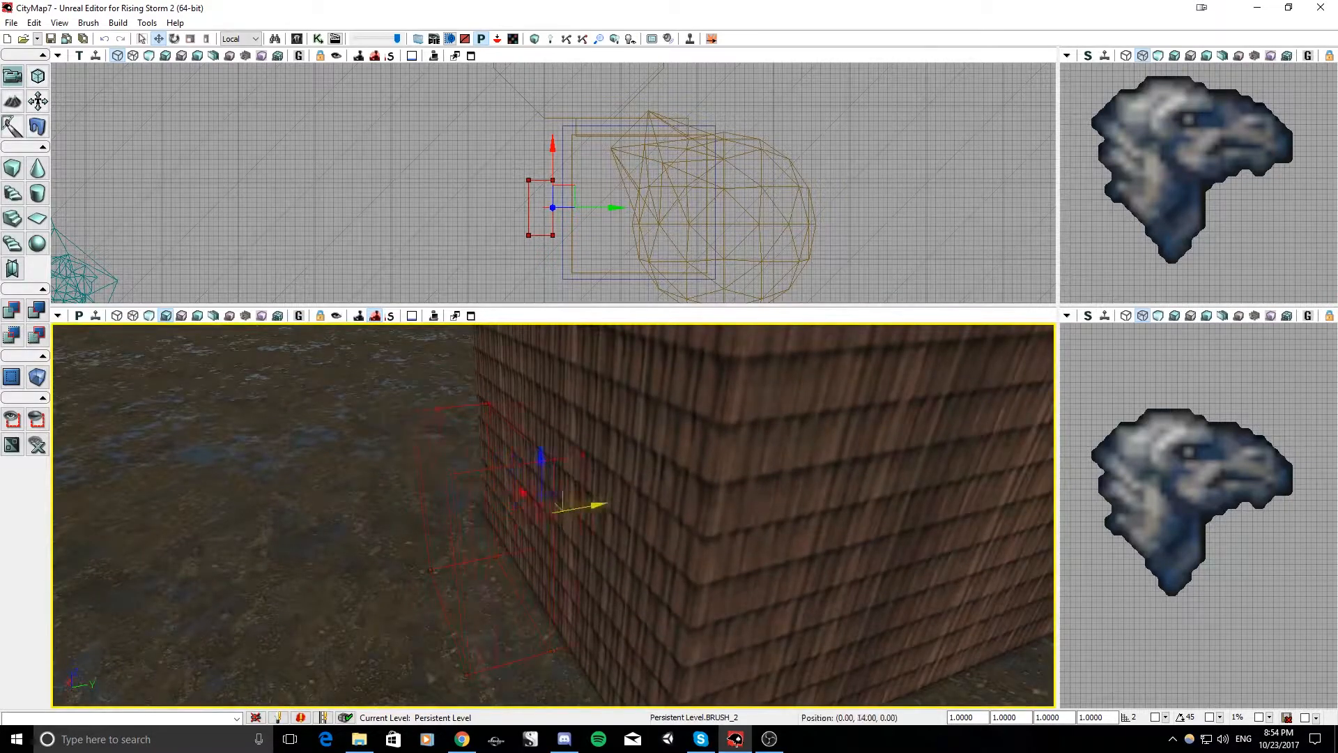
# Move the builder brush inward along Y until it straddles the wall, keeping it near the wall's base
pyautogui.moveTo(655, 495); pyautogui.dragTo(724, 484)
pyautogui.moveTo(655, 495); pyautogui.dragTo(656, 495, button='right')
pyautogui.moveTo(513, 504); pyautogui.dragTo(513, 503, button='right')
pyautogui.moveTo(521, 538); pyautogui.dragTo(527, 538)
pyautogui.moveTo(527, 537); pyautogui.dragTo(527, 537, button='right')
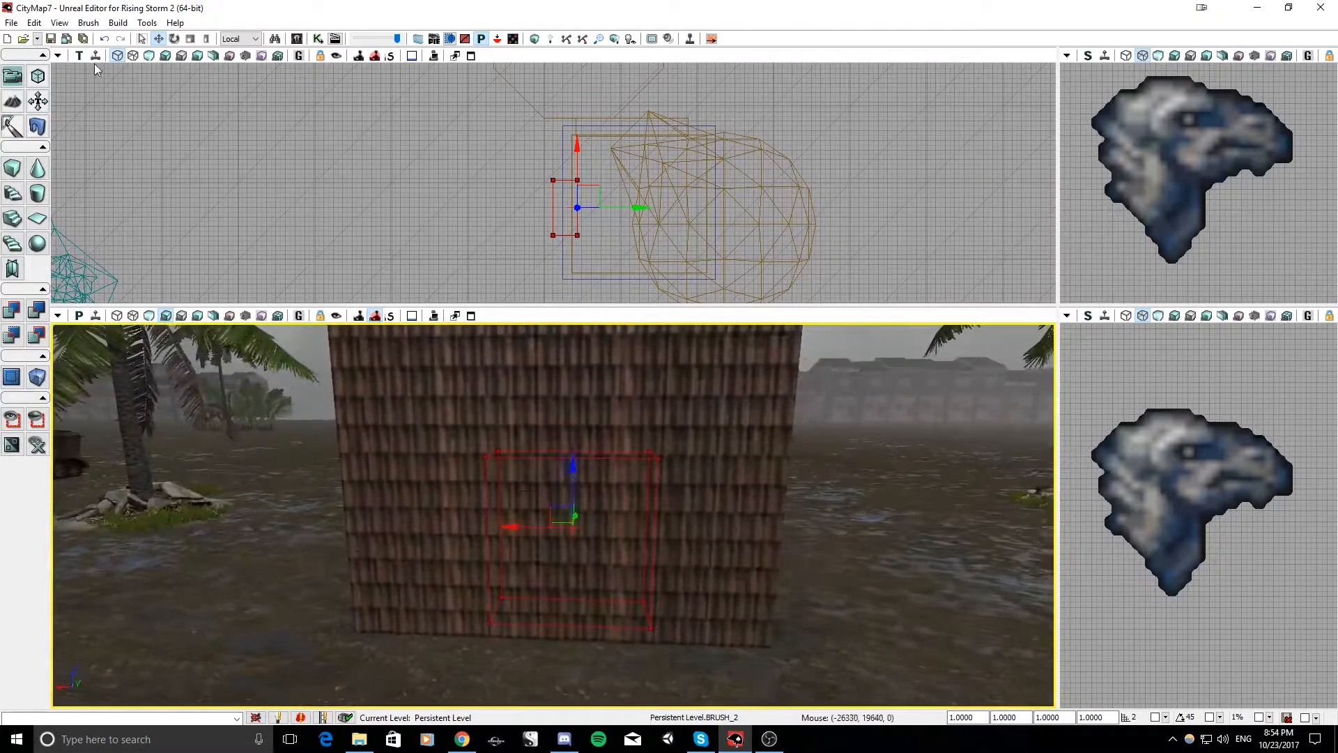
# Scale the builder brush to narrow doorway proportions, lower it to the wall's base and subtract it to cut a doorway
pyautogui.click(206, 38)
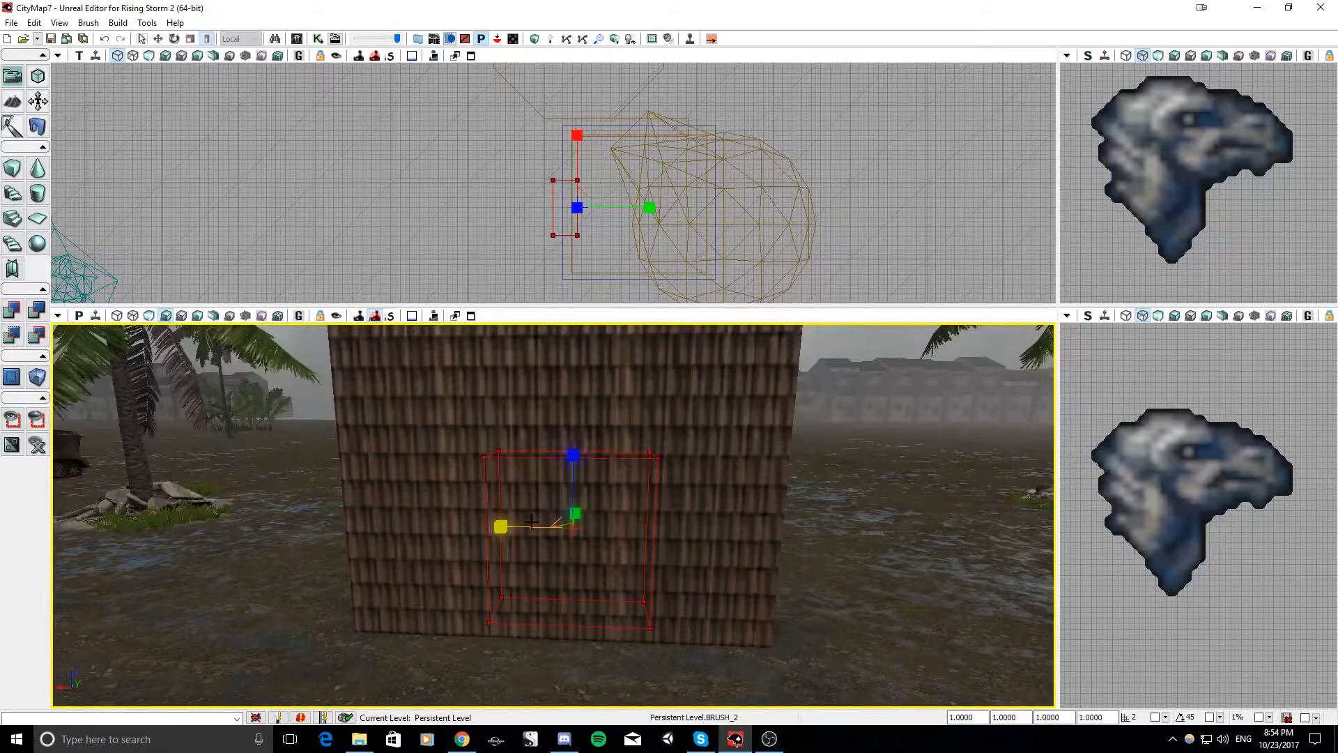
pyautogui.moveTo(501, 527); pyautogui.dragTo(504, 527)
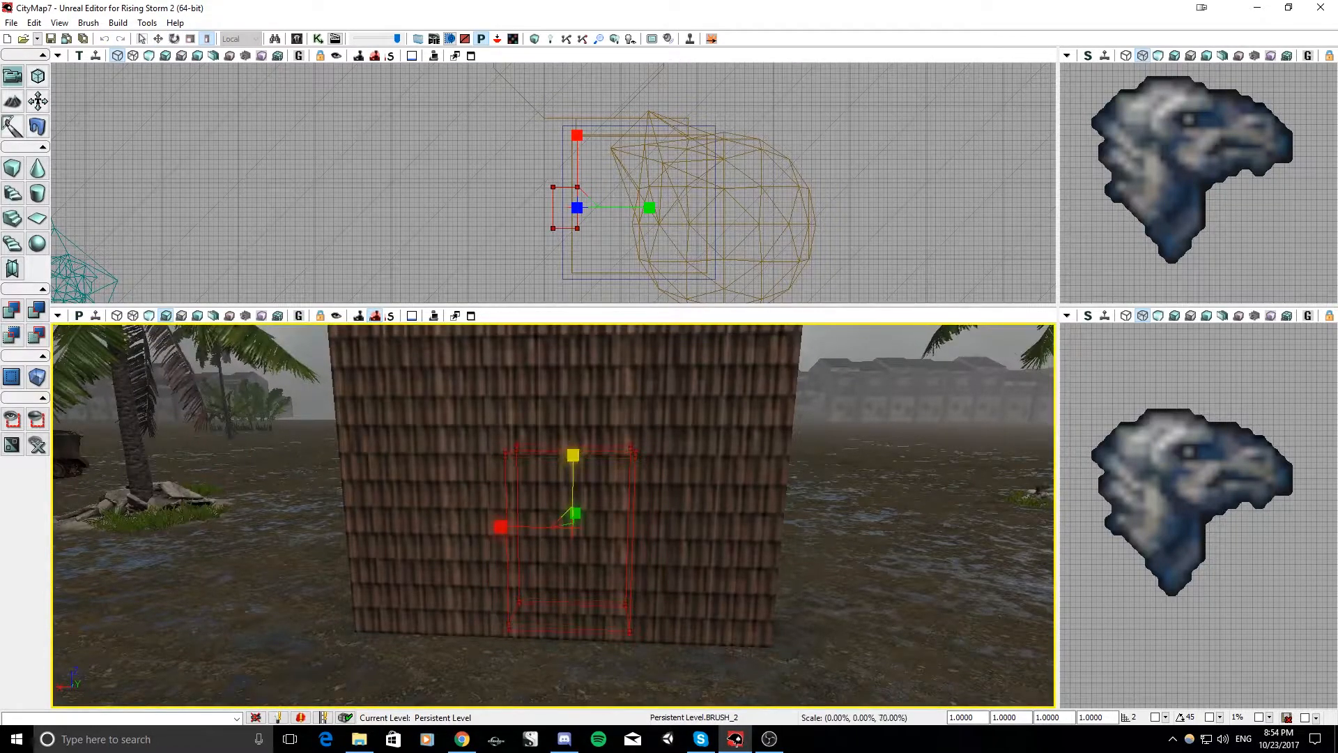
pyautogui.moveTo(572, 460); pyautogui.dragTo(572, 469)
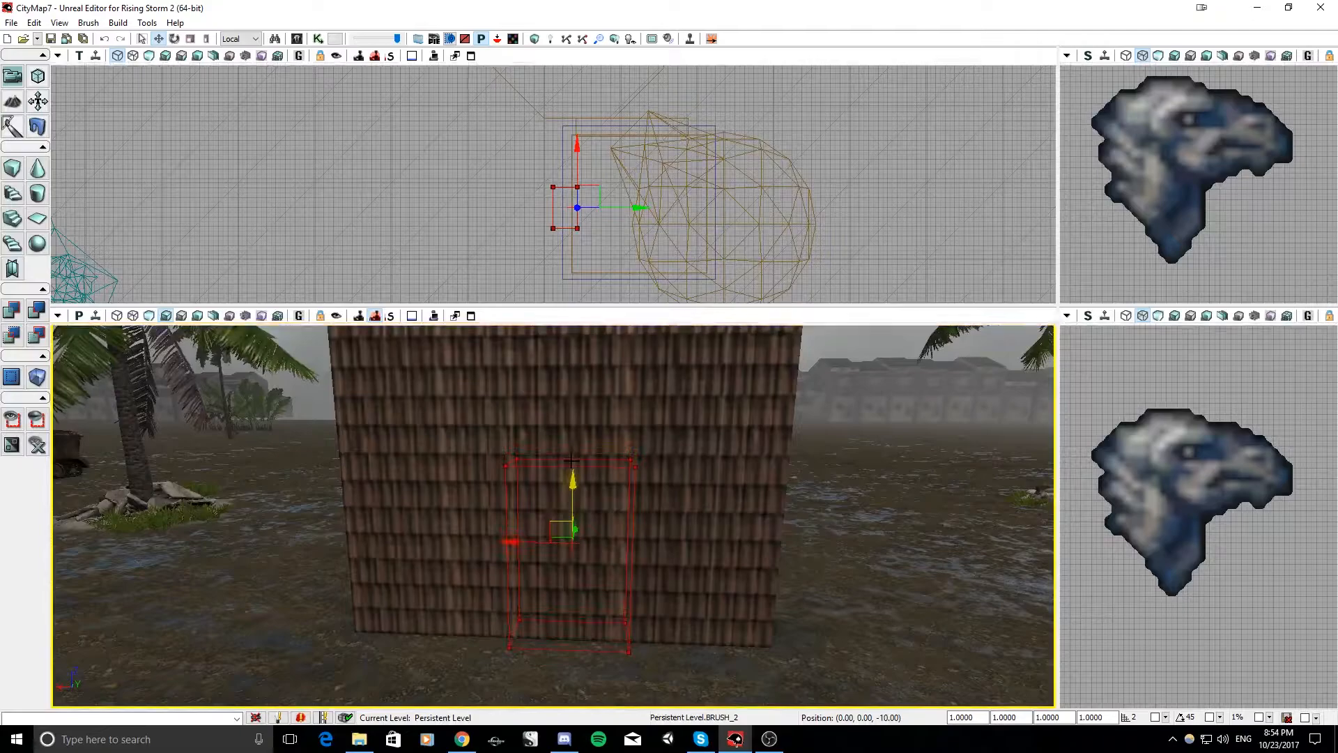
pyautogui.moveTo(435, 443); pyautogui.dragTo(488, 516, button='right')
# Find the rubble mesh at the base of the palm trunk in the Content Browser
pyautogui.rightClick(633, 517)
pyautogui.rightClick(646, 533)
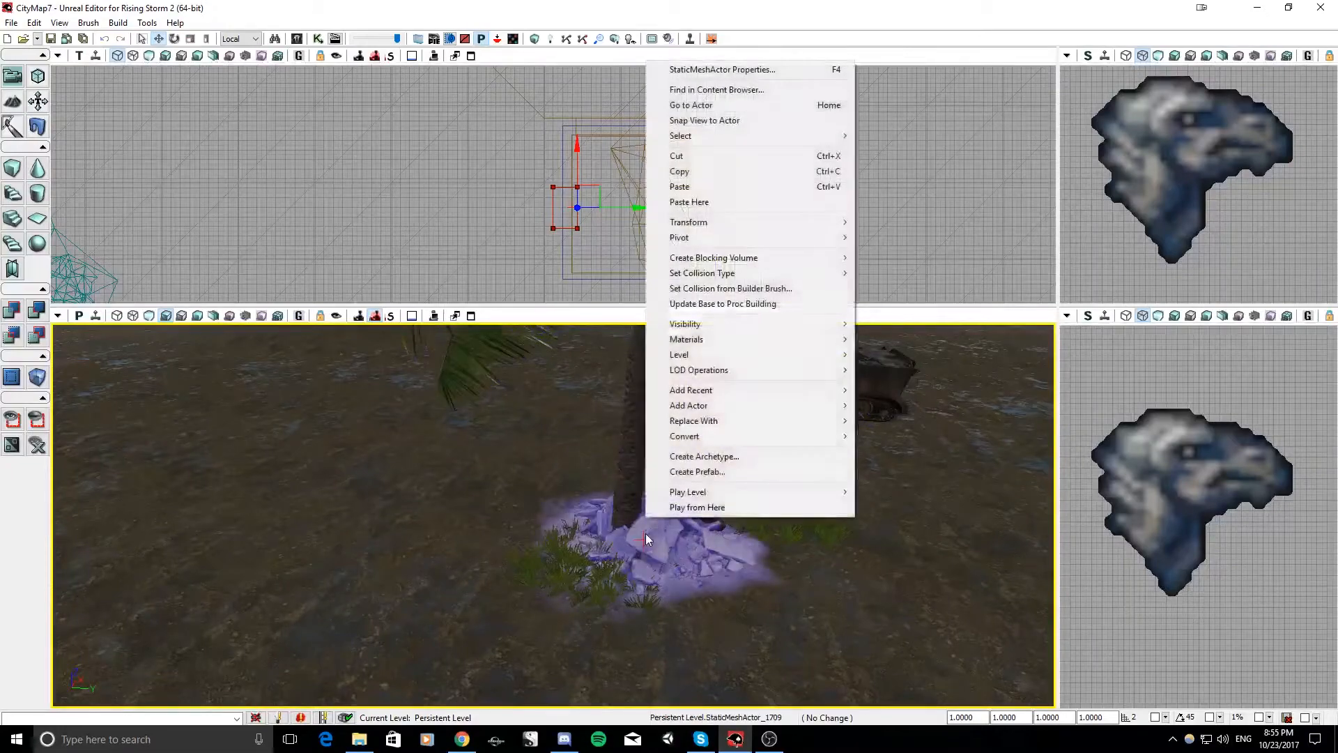
pyautogui.click(712, 89)
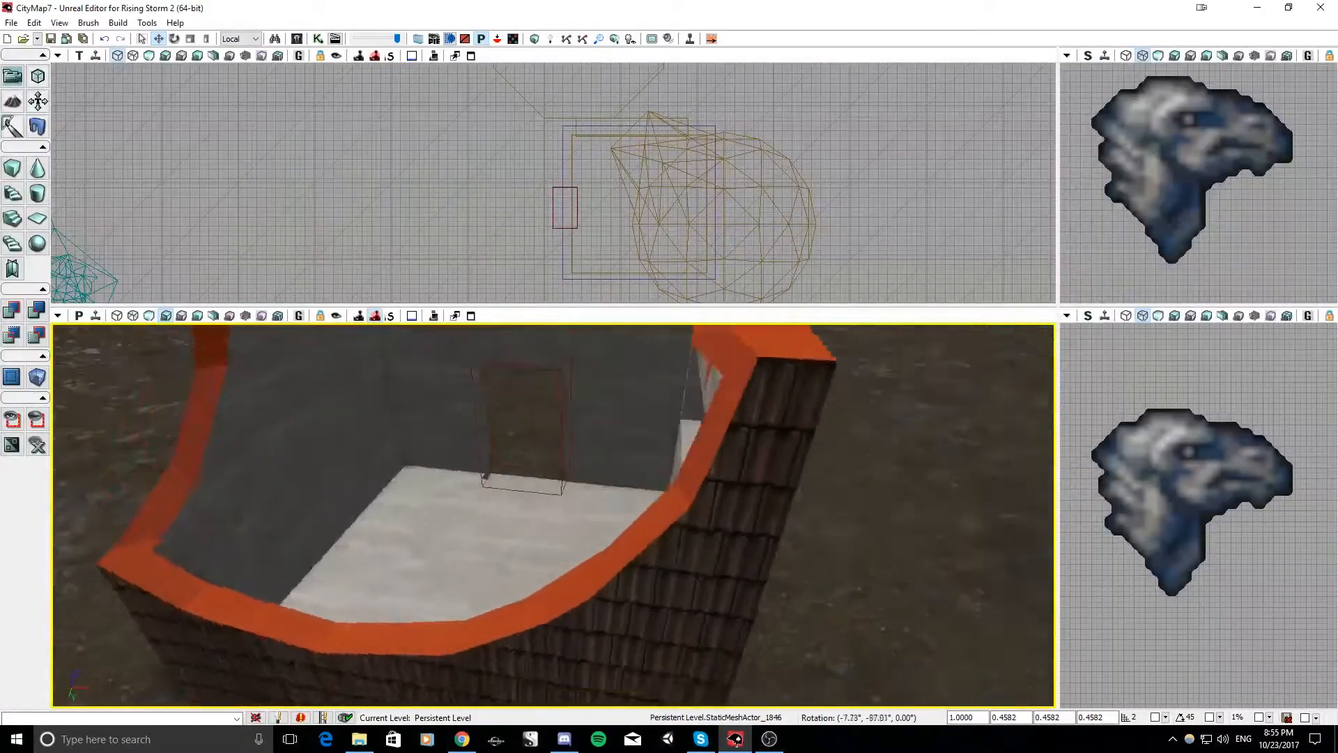
pyautogui.moveTo(554, 516); pyautogui.dragTo(516, 505)
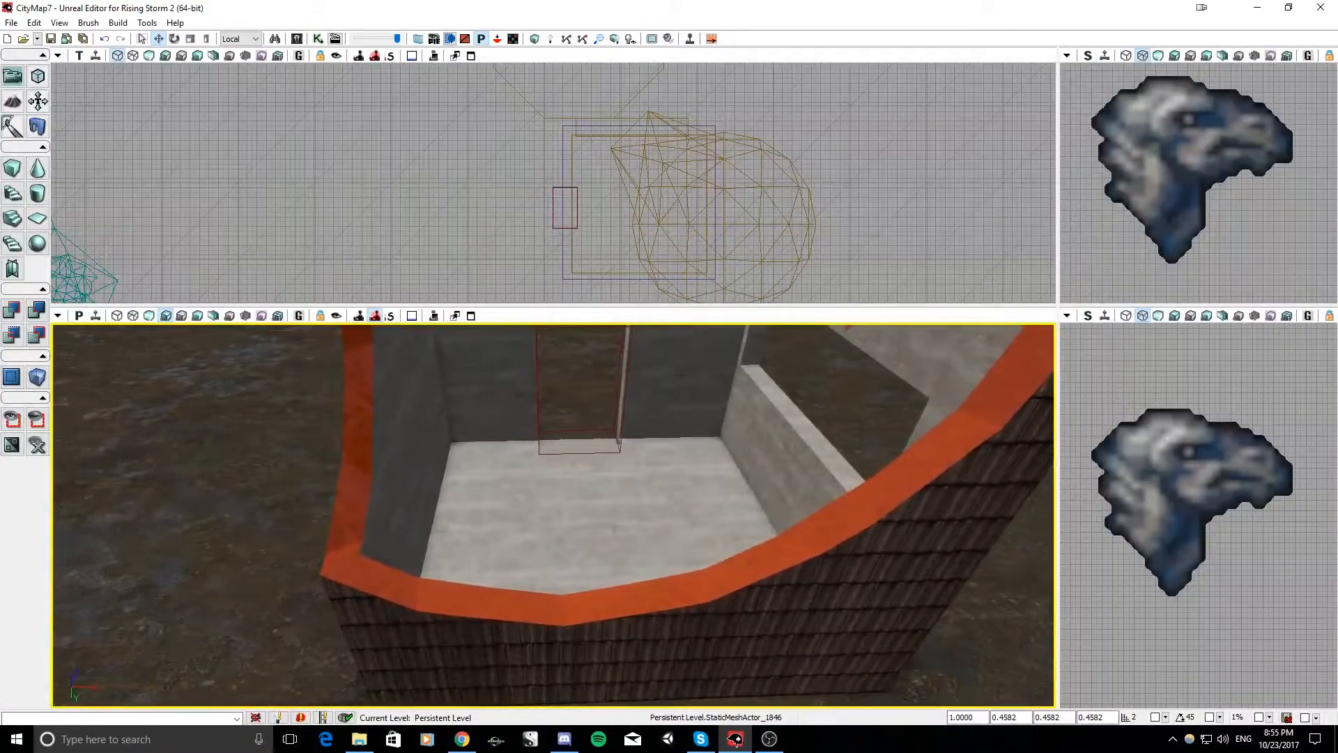
pyautogui.moveTo(725, 513); pyautogui.dragTo(605, 533)
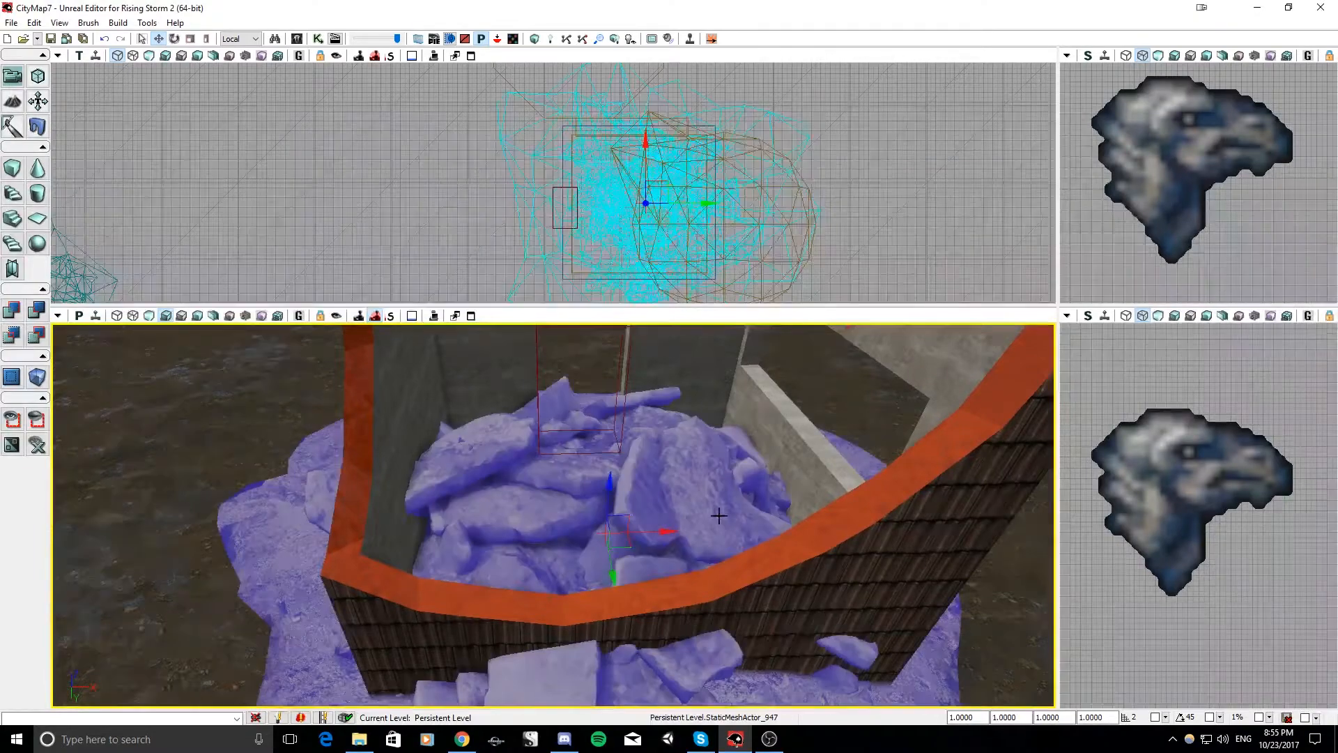
pyautogui.moveTo(605, 533); pyautogui.dragTo(716, 517, button='right')
pyautogui.press('Delete')
# Place a rubble mesh in the hollow cube, scale it uniformly to about 0.35 and shift it toward the low curved wall
pyautogui.click(571, 472)
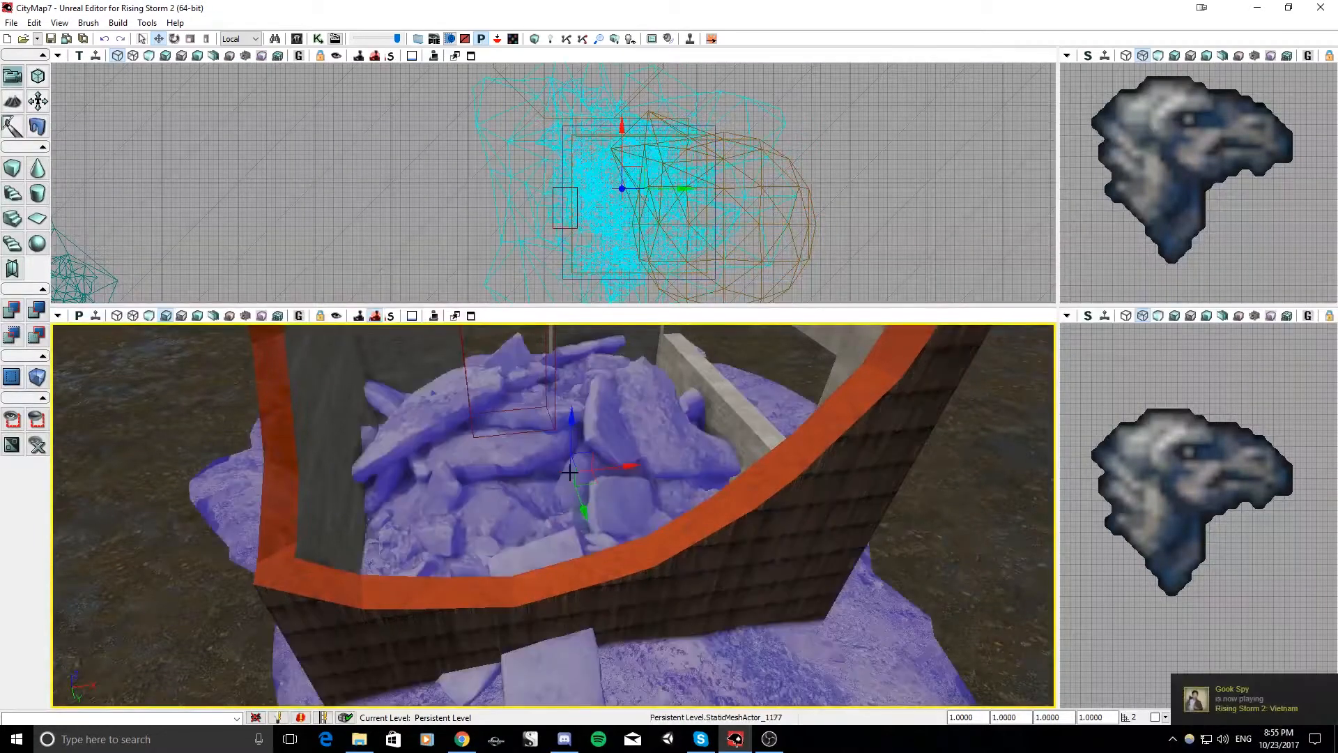
pyautogui.moveTo(567, 414); pyautogui.dragTo(568, 498)
pyautogui.moveTo(567, 414); pyautogui.dragTo(644, 461, button='right')
pyautogui.press('space')
pyautogui.moveTo(581, 454); pyautogui.dragTo(644, 555)
pyautogui.moveTo(581, 454)
pyautogui.mouseDown(button='right')
pyautogui.moveTo(581, 379)
pyautogui.moveTo(588, 455)
pyautogui.mouseUp(button='right')
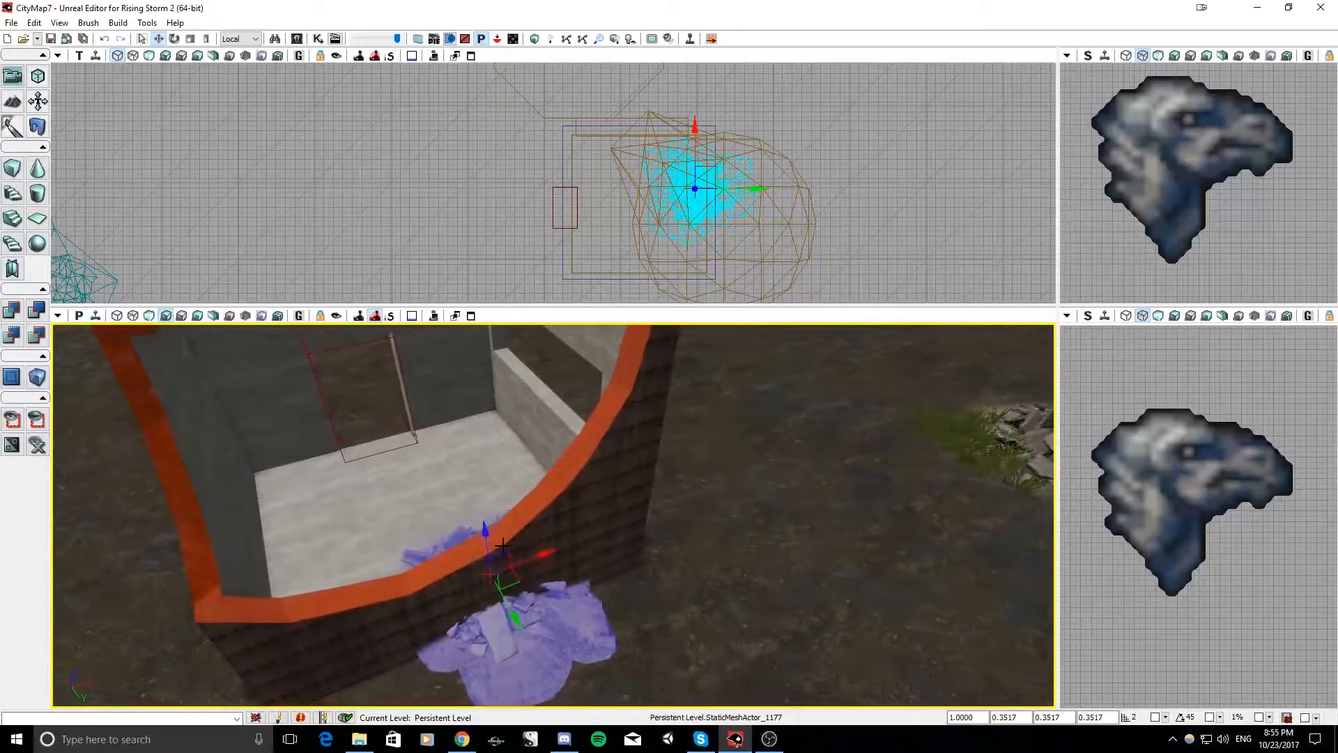
# Move the rubble pile into the cube's low corner and rotate it about the vertical axis
pyautogui.moveTo(491, 531); pyautogui.dragTo(395, 622)
pyautogui.moveTo(543, 565); pyautogui.dragTo(570, 575, button='right')
pyautogui.moveTo(568, 642); pyautogui.dragTo(537, 637)
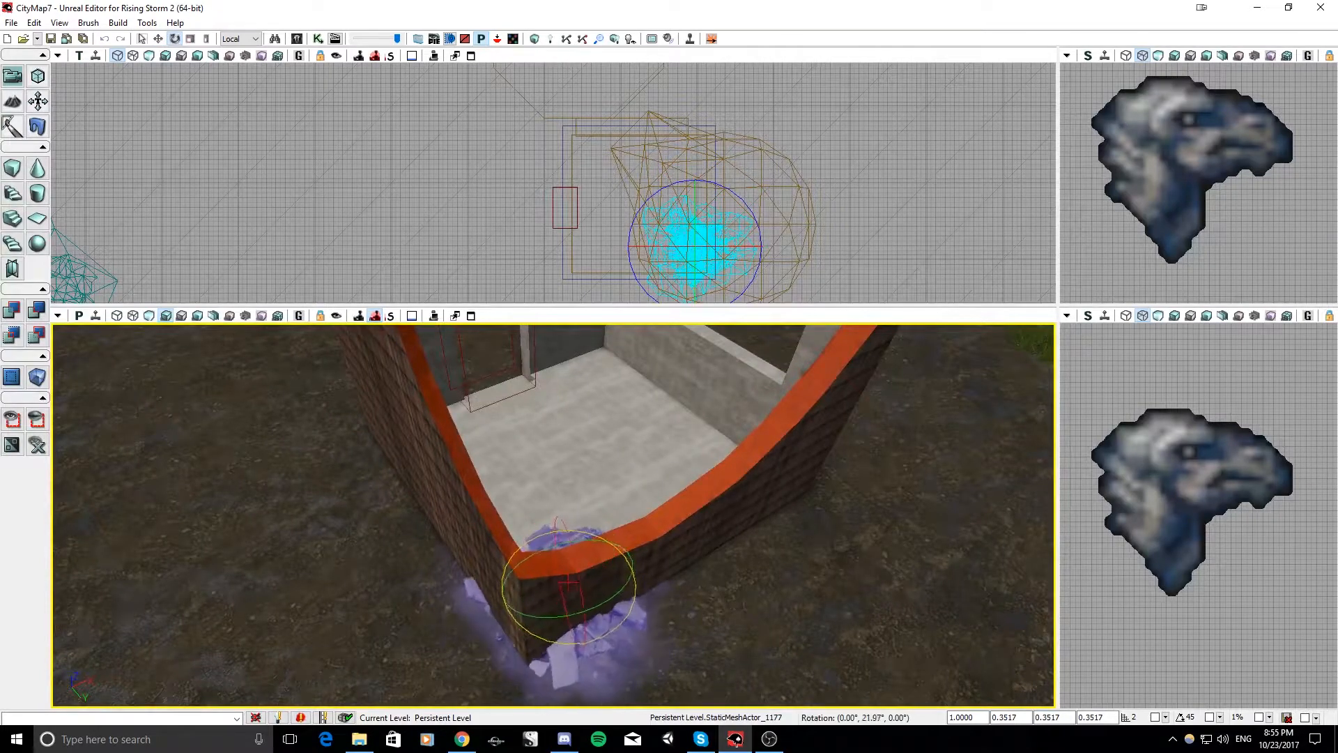
pyautogui.moveTo(577, 575); pyautogui.dragTo(648, 565, button='right')
pyautogui.press('space')
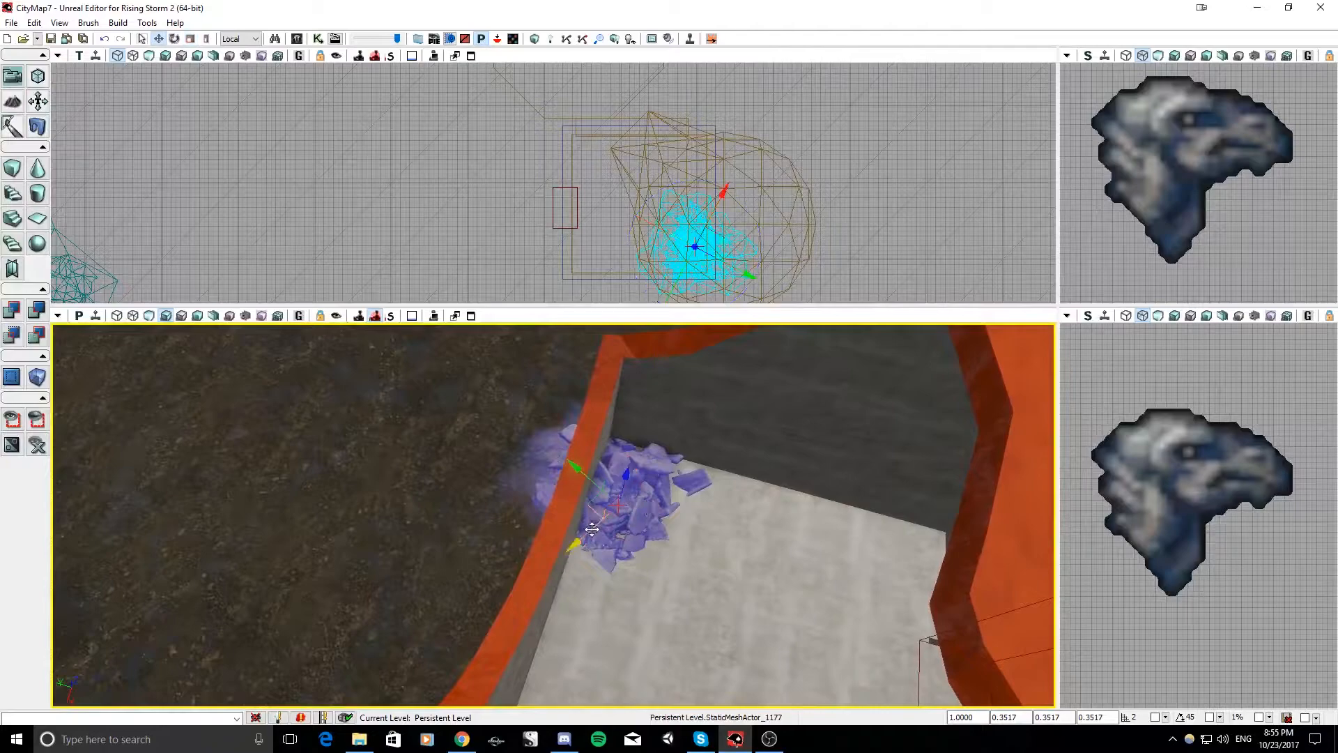
# Duplicate the rubble pile and rotate and reposition the copy beside the broken wall
pyautogui.keyDown('alt'); pyautogui.moveTo(618, 503); pyautogui.dragTo(436, 646); pyautogui.keyUp('alt')
pyautogui.moveTo(436, 647); pyautogui.dragTo(505, 567, button='right')
pyautogui.moveTo(506, 567); pyautogui.dragTo(610, 493)
pyautogui.press('space')
pyautogui.moveTo(611, 494); pyautogui.dragTo(599, 521, button='right')
pyautogui.press('space')
pyautogui.press('space')
pyautogui.press('space')
pyautogui.moveTo(517, 583); pyautogui.dragTo(597, 595)
pyautogui.moveTo(597, 596); pyautogui.dragTo(446, 557, button='right')
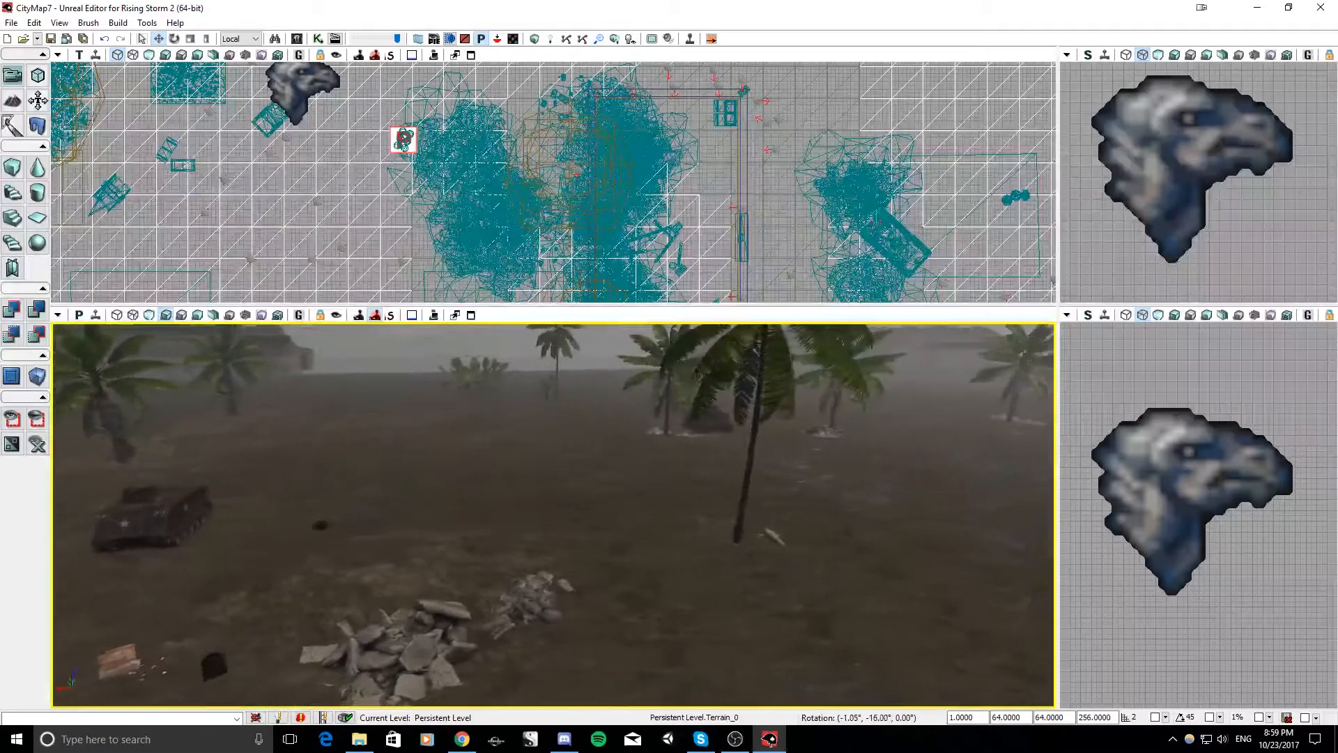
# Select the edge surface of the damaged building's roof slab and open its surface properties, keeping the surface in view
pyautogui.moveTo(553, 515); pyautogui.dragTo(725, 517, button='right')
pyautogui.scroll(-3, 699, 499)
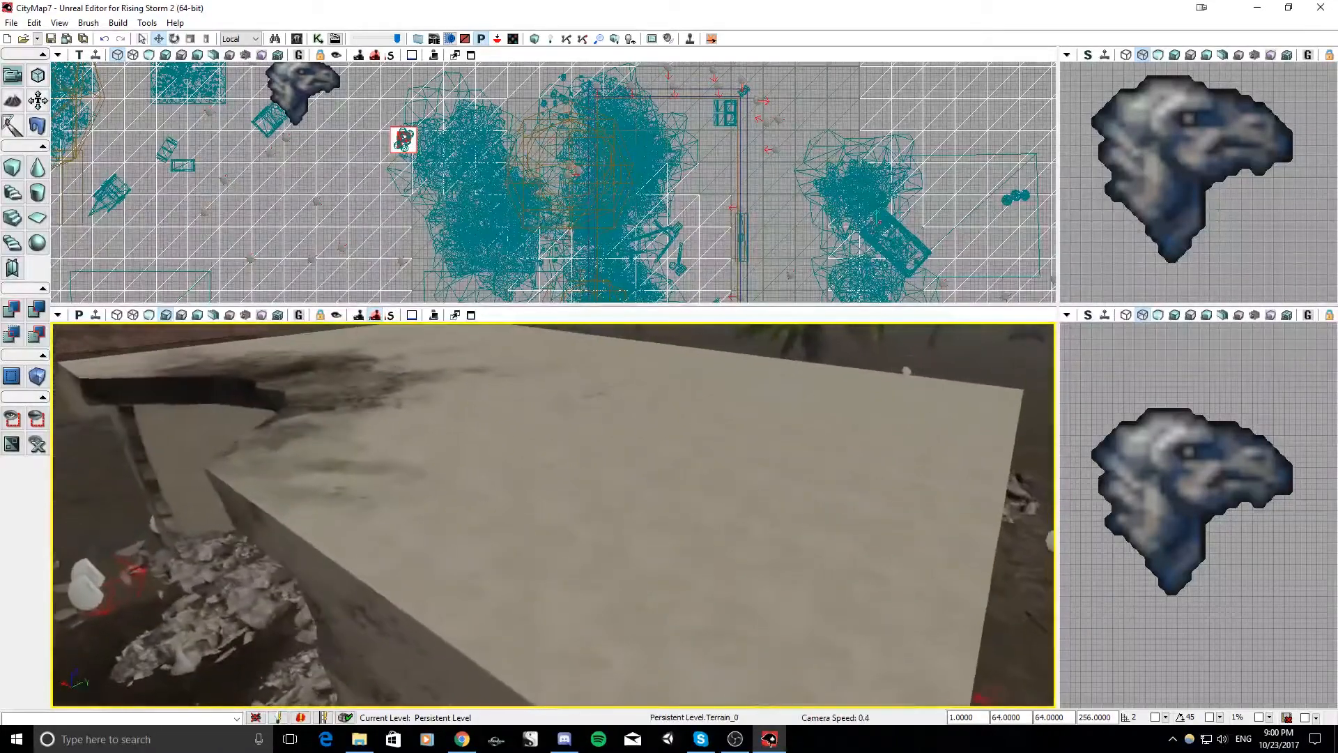
pyautogui.moveTo(493, 455)
pyautogui.mouseDown(button='right')
pyautogui.moveTo(405, 460)
pyautogui.moveTo(509, 460)
pyautogui.moveTo(493, 455)
pyautogui.mouseUp(button='right')
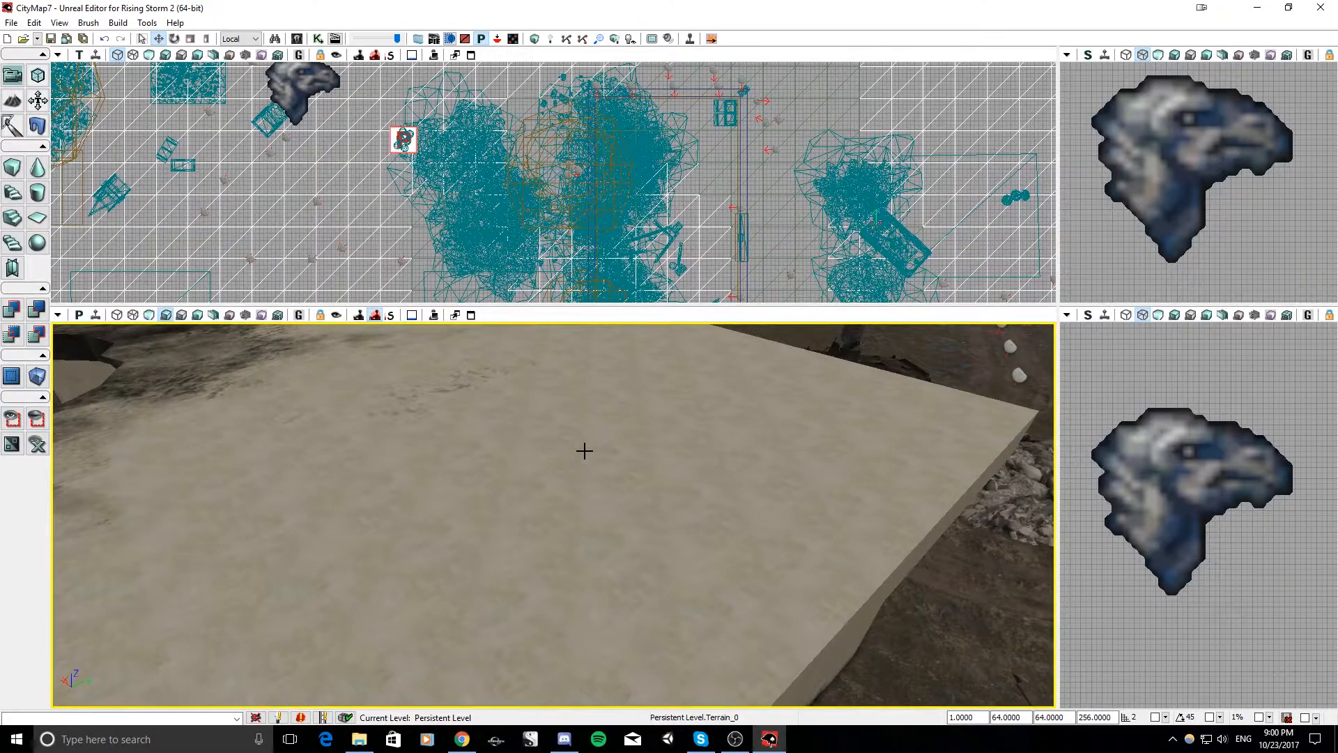
pyautogui.moveTo(566, 446); pyautogui.dragTo(607, 448, button='right')
pyautogui.click(618, 486)
pyautogui.press('F5')
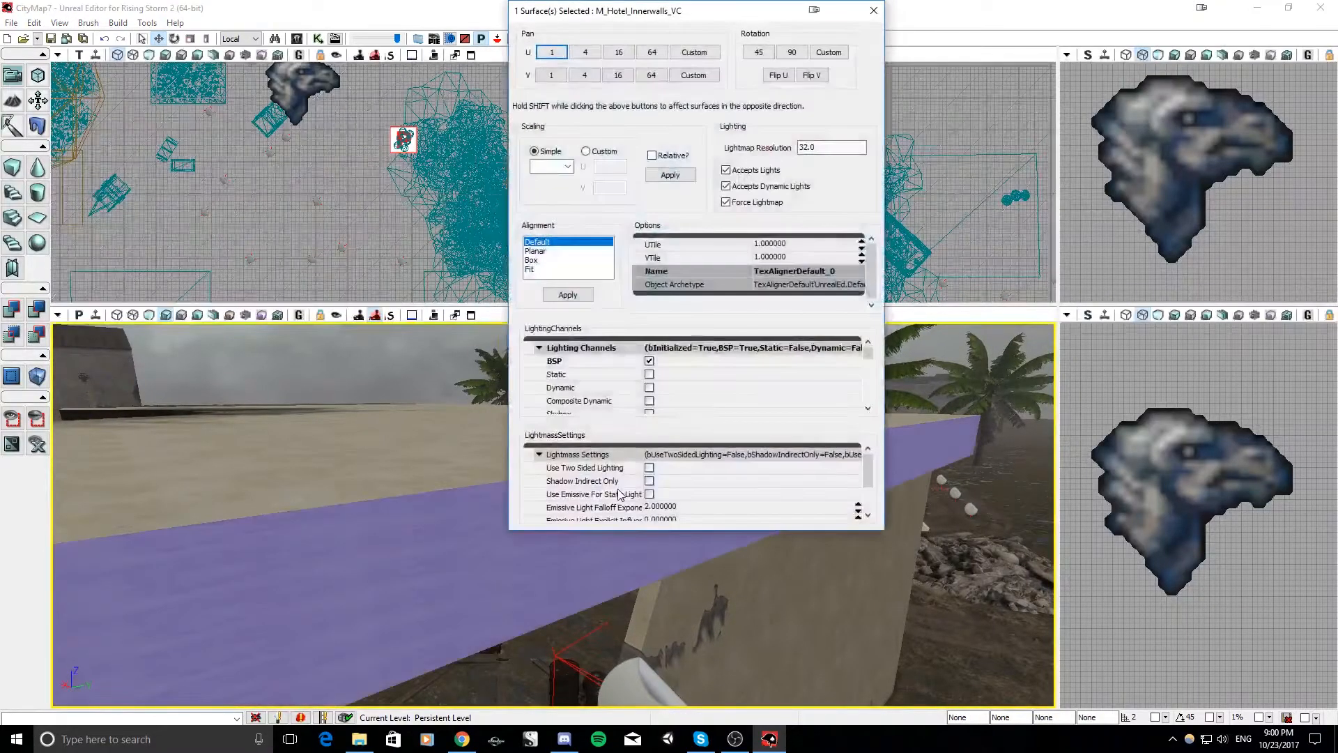
pyautogui.moveTo(554, 21); pyautogui.dragTo(827, 131)
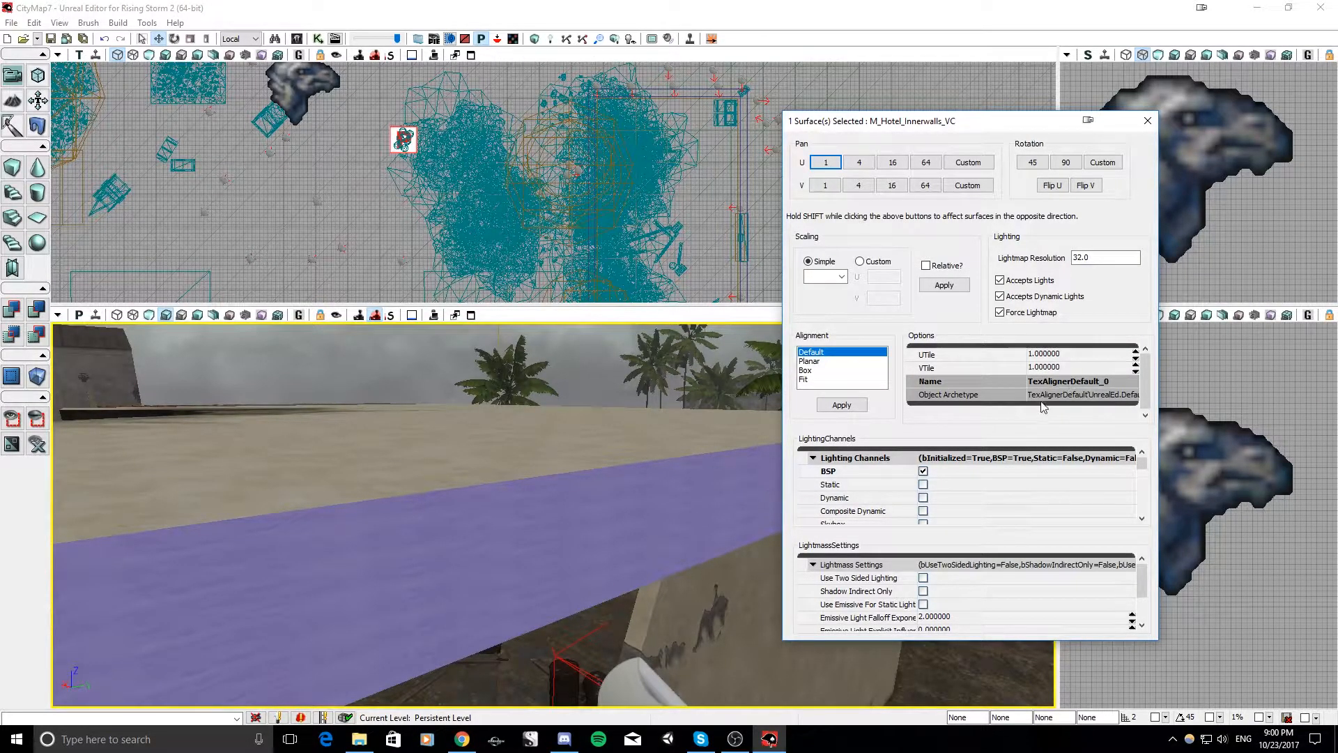
# Try the Planar and Fit texture alignments on the slab's edge surface
pyautogui.click(821, 361)
pyautogui.click(836, 406)
pyautogui.moveTo(659, 439)
pyautogui.mouseDown(button='right')
pyautogui.moveTo(666, 529)
pyautogui.moveTo(659, 443)
pyautogui.mouseUp(button='right')
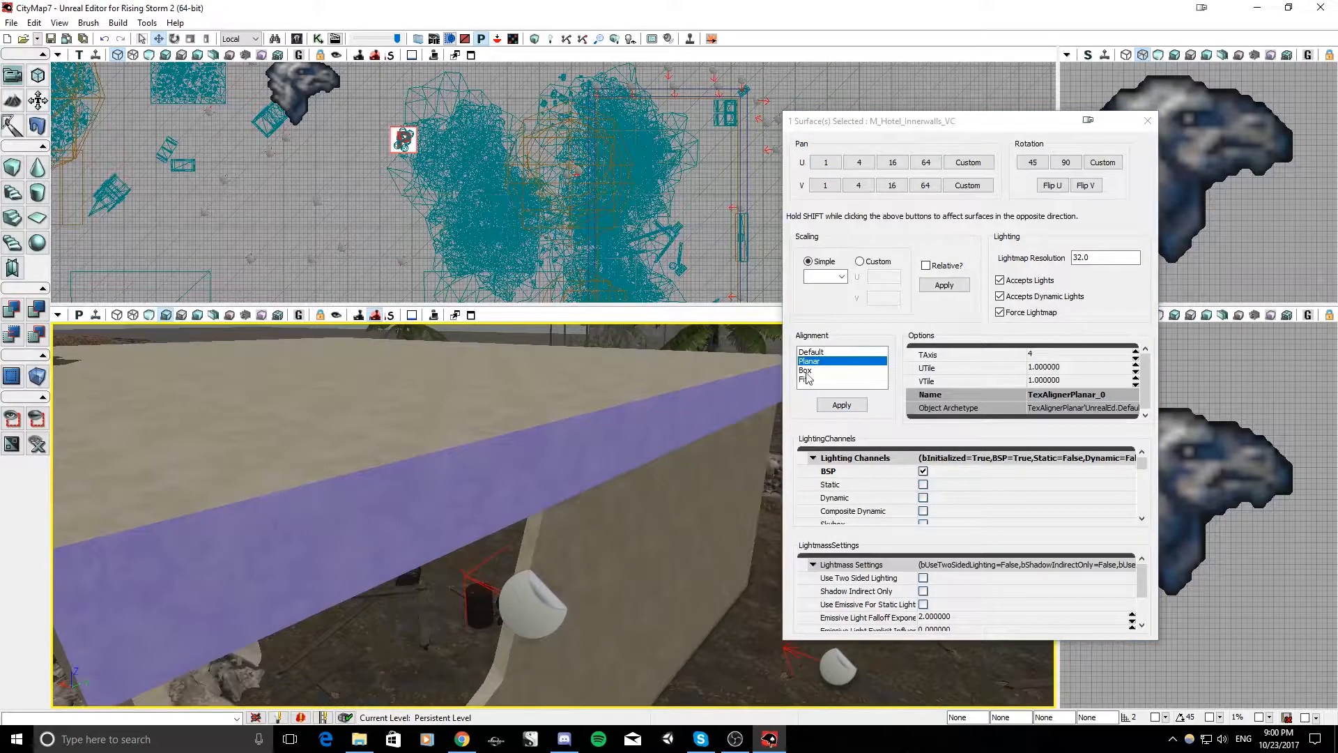
pyautogui.click(806, 371)
pyautogui.click(808, 381)
pyautogui.click(834, 408)
pyautogui.moveTo(648, 466); pyautogui.dragTo(654, 547, button='right')
pyautogui.click(630, 549)
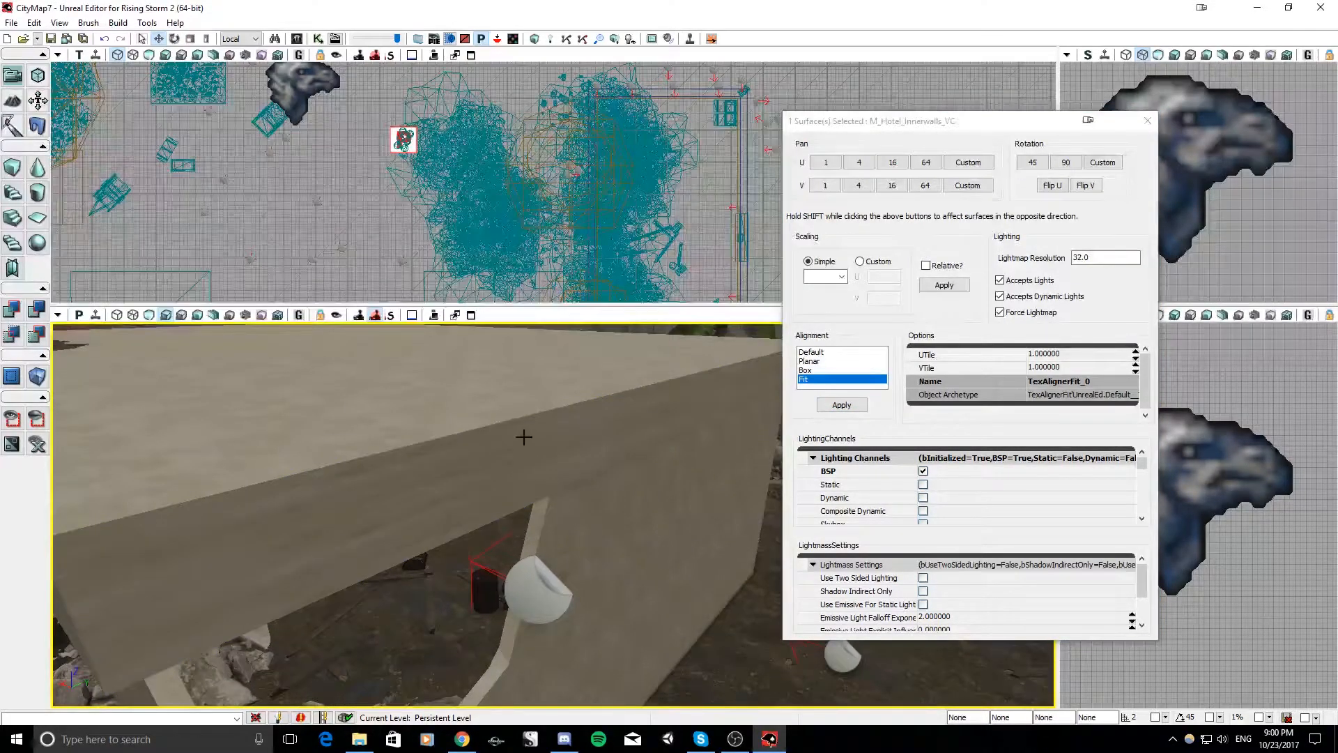
# Reselect the slab's edge surface and apply the Default texture alignment
pyautogui.click(594, 479)
pyautogui.click(819, 352)
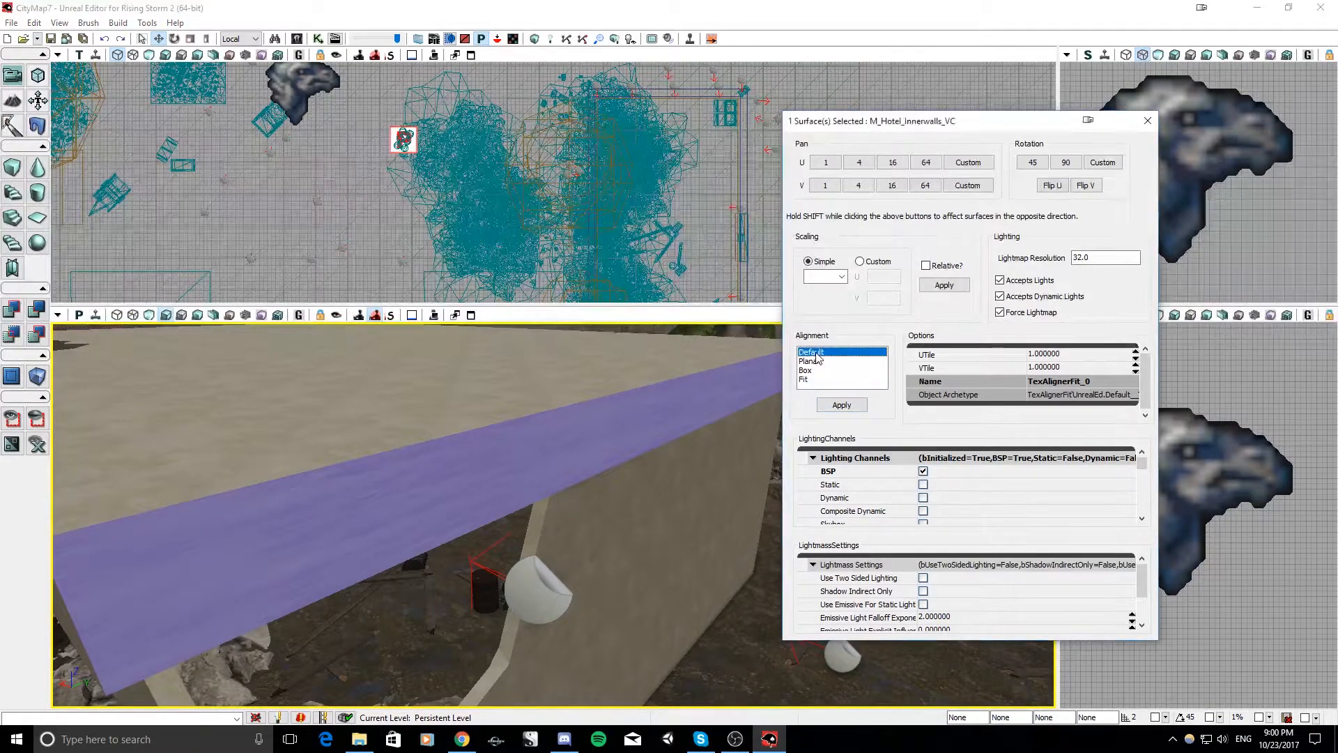
pyautogui.click(840, 404)
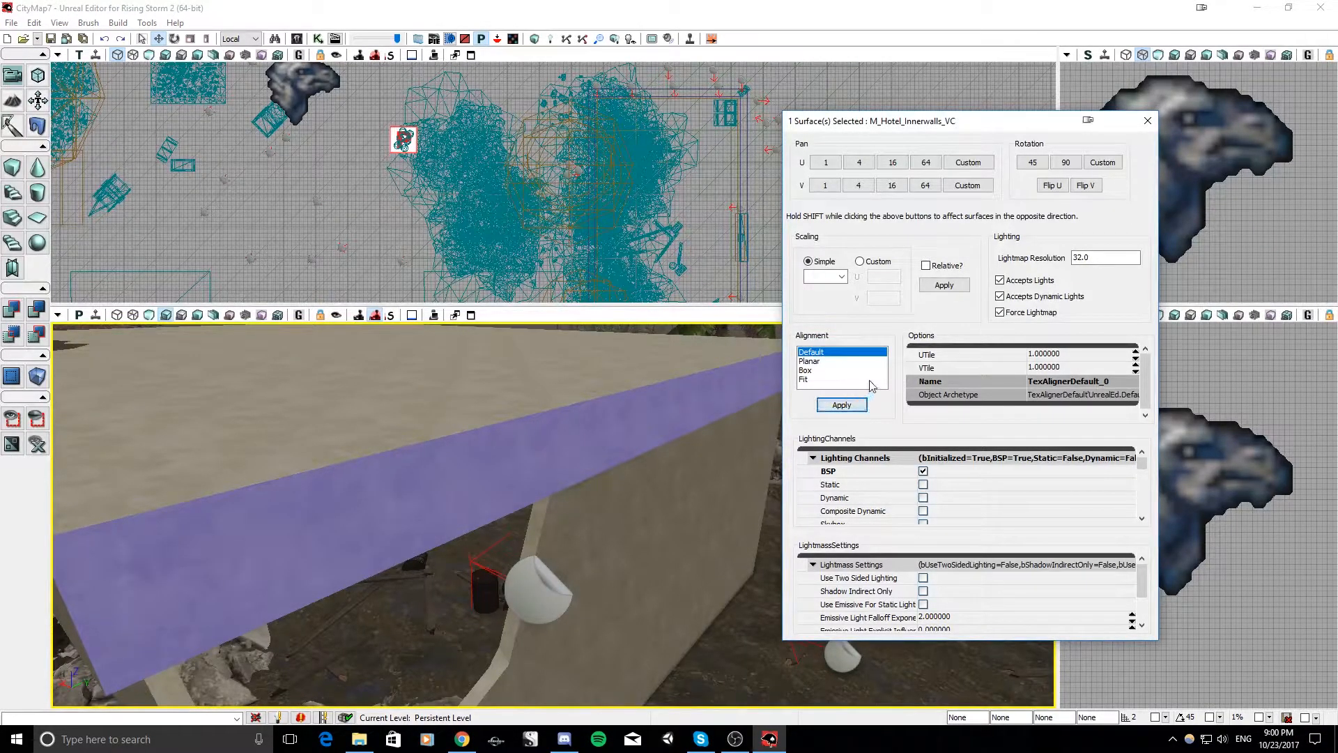
# Pan the edge surface's texture along U using step sizes from 1 to 64
pyautogui.click(826, 163)
pyautogui.click(862, 164)
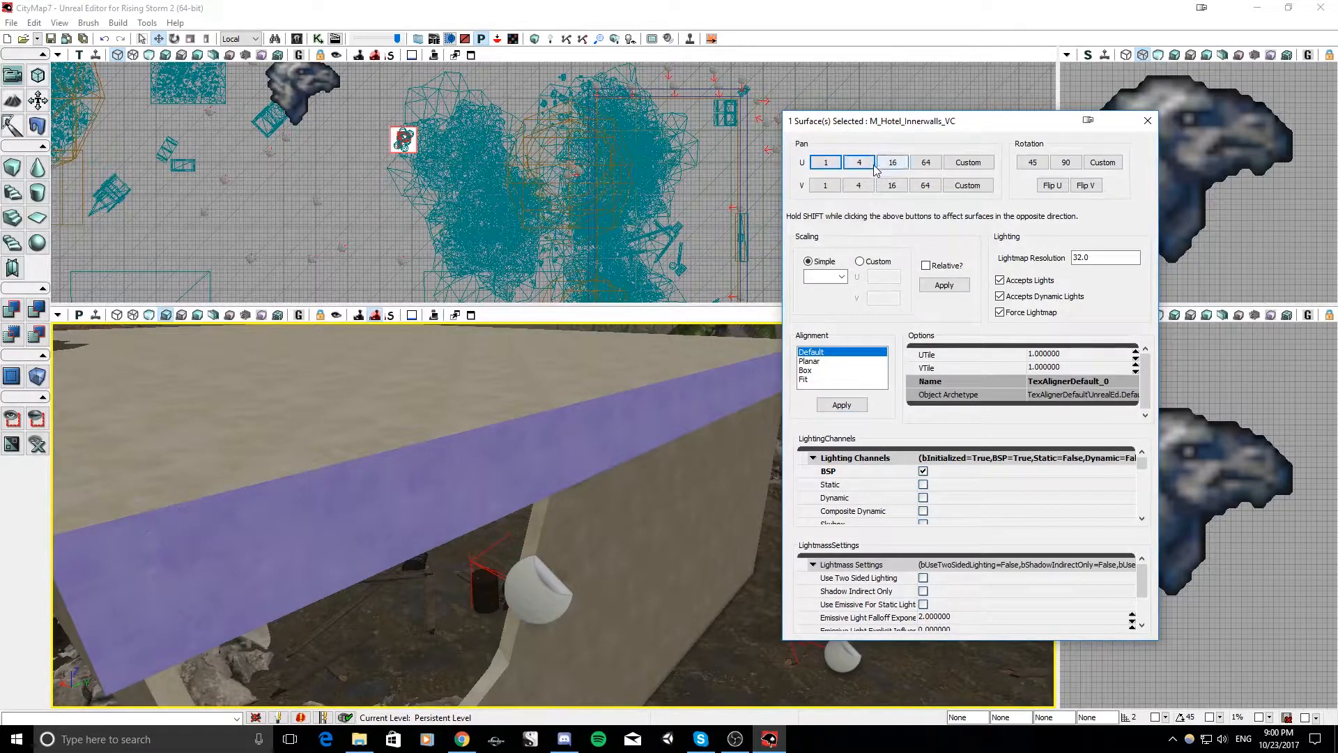
pyautogui.click(902, 167)
pyautogui.click(915, 168)
pyautogui.click(826, 167)
# Rotate the edge texture by 45 and 90 degrees, pan it along V by 4 and 16, and close the surface properties
pyautogui.click(1033, 162)
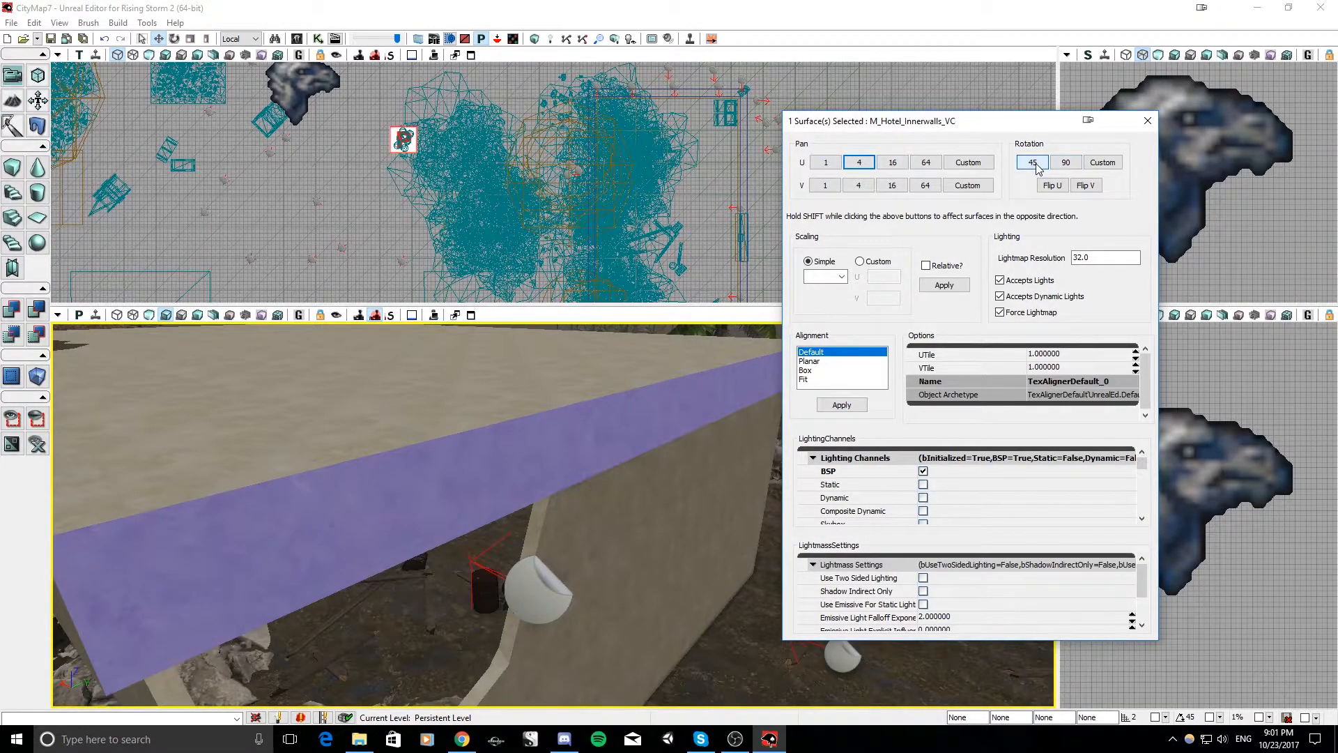
pyautogui.click(1036, 164)
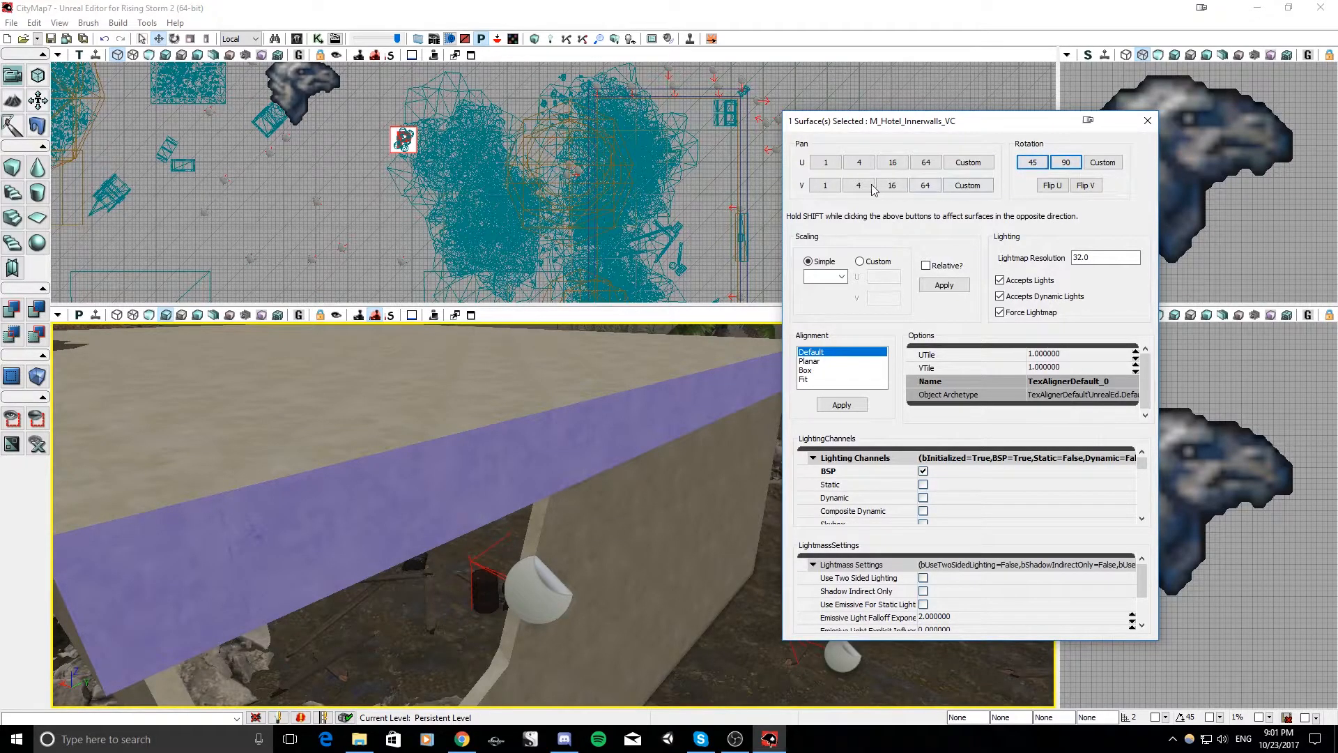
pyautogui.click(892, 185)
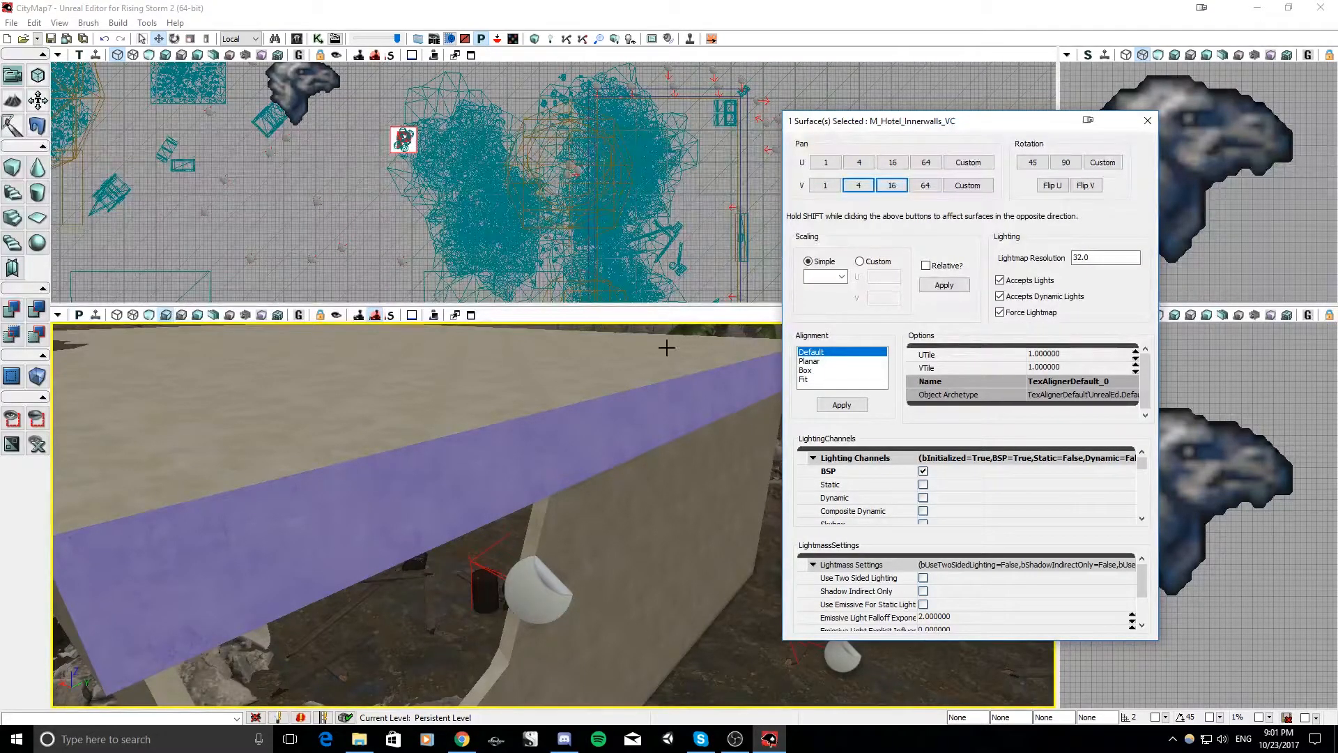
pyautogui.moveTo(530, 420); pyautogui.dragTo(524, 456)
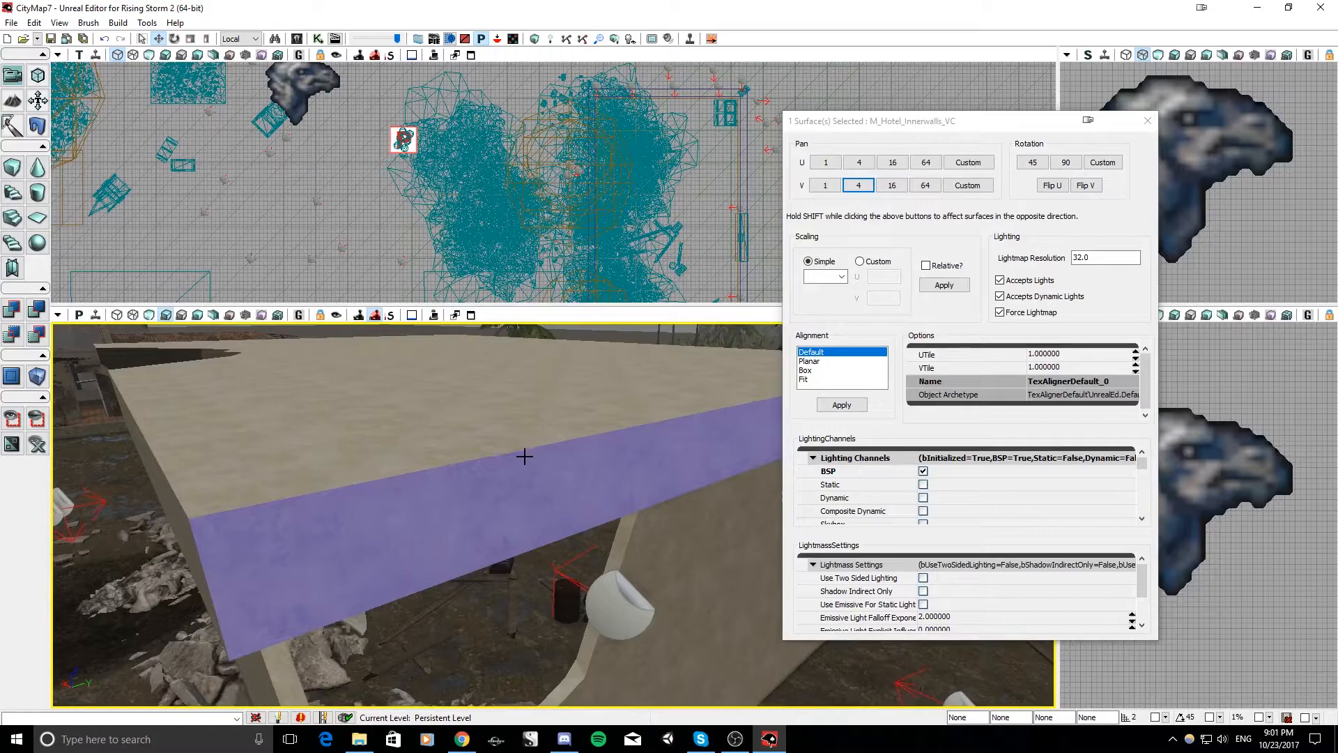
pyautogui.click(1147, 121)
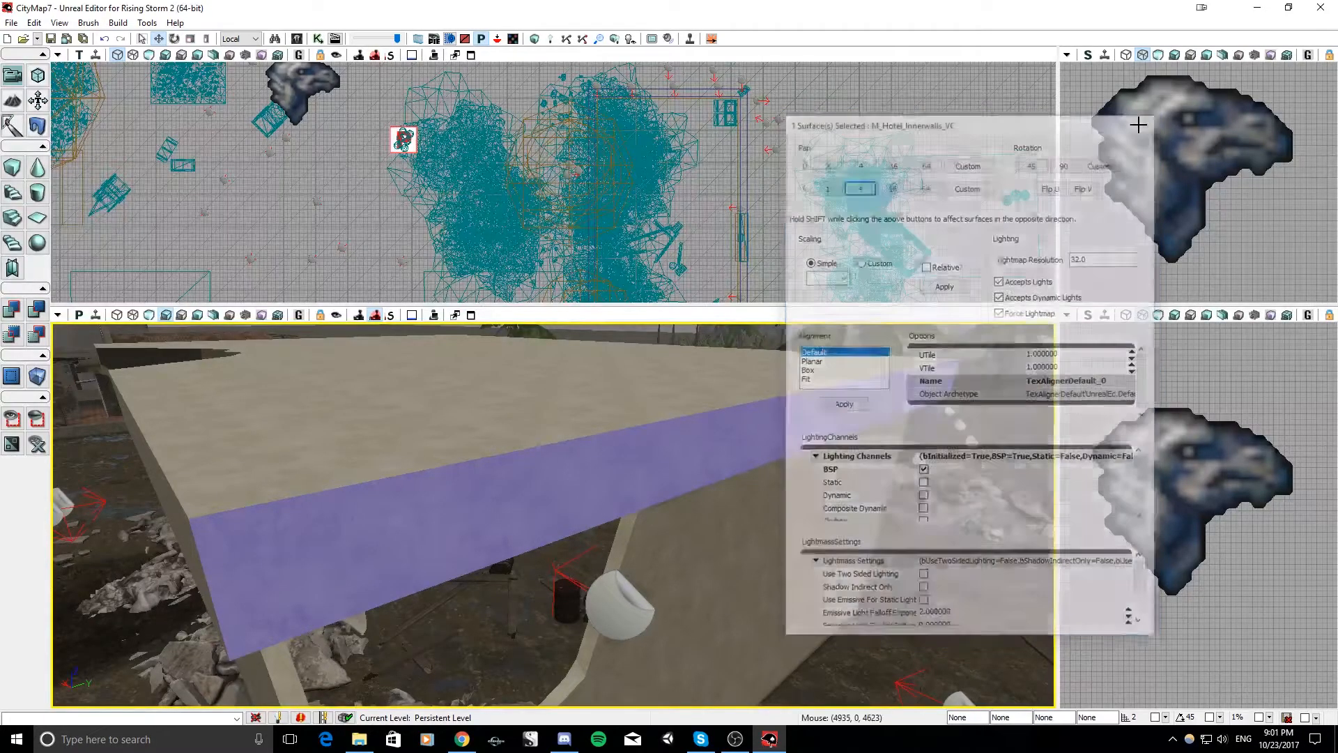
pyautogui.moveTo(731, 461); pyautogui.dragTo(741, 462, button='right')
pyautogui.moveTo(579, 587); pyautogui.dragTo(579, 588, button='right')
pyautogui.moveTo(711, 543); pyautogui.dragTo(711, 543, button='right')
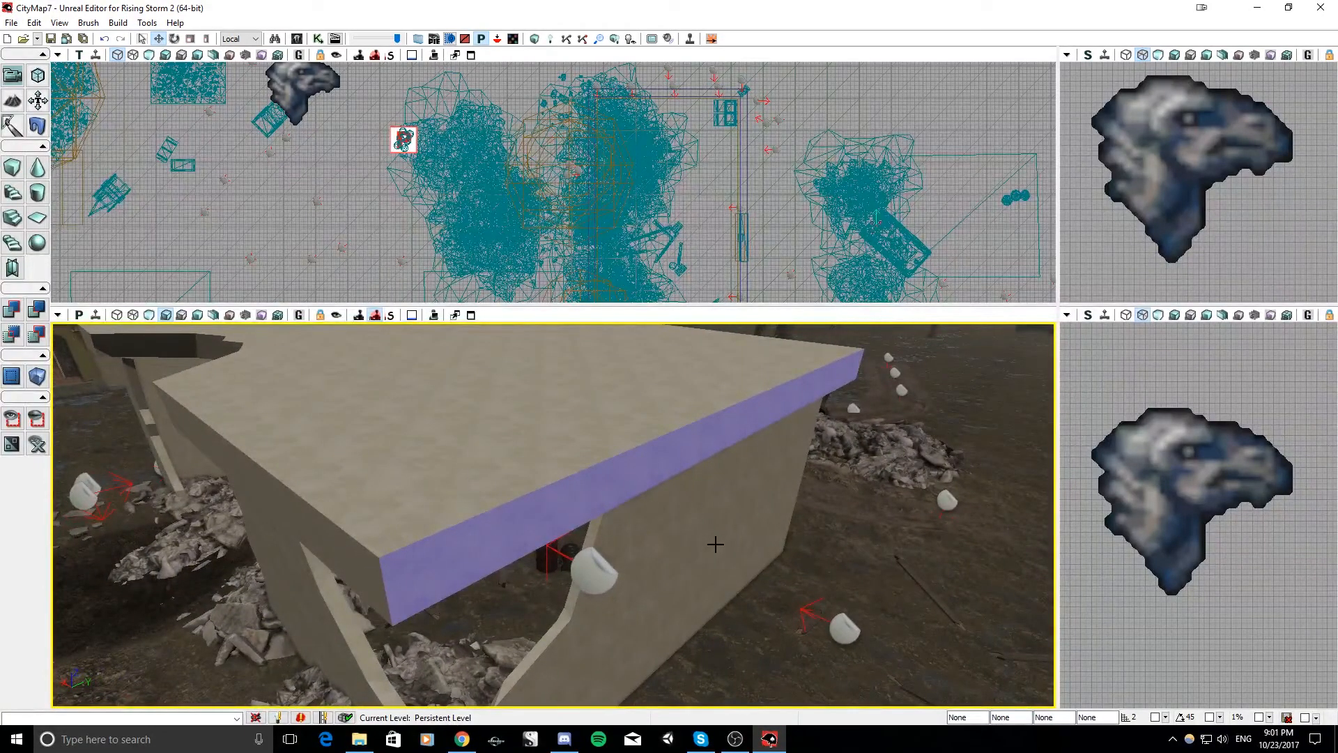